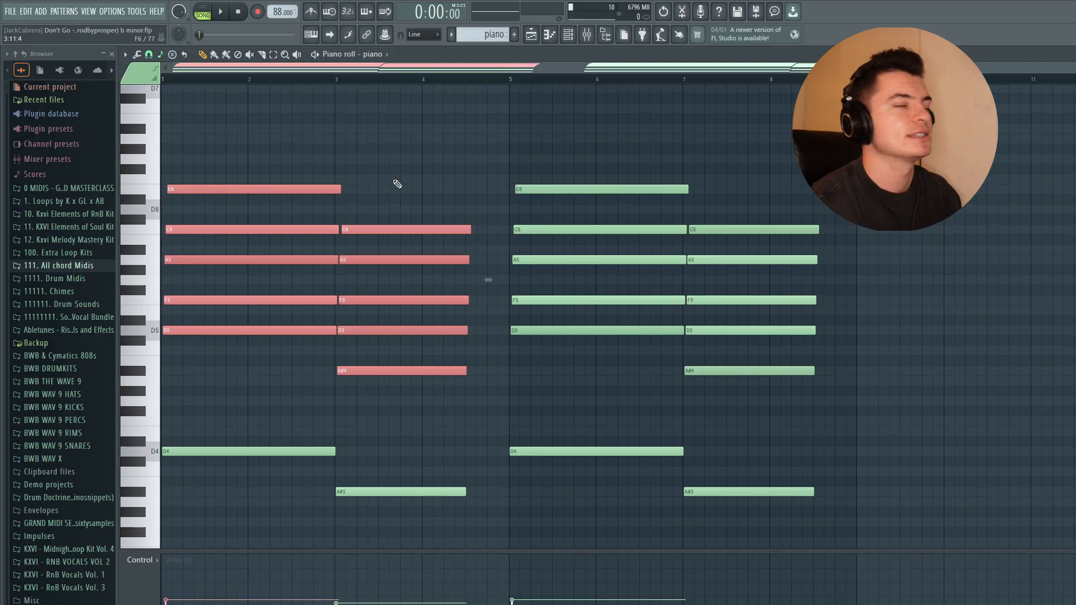
{"action": "left_click", "coordinate": [397, 184]}
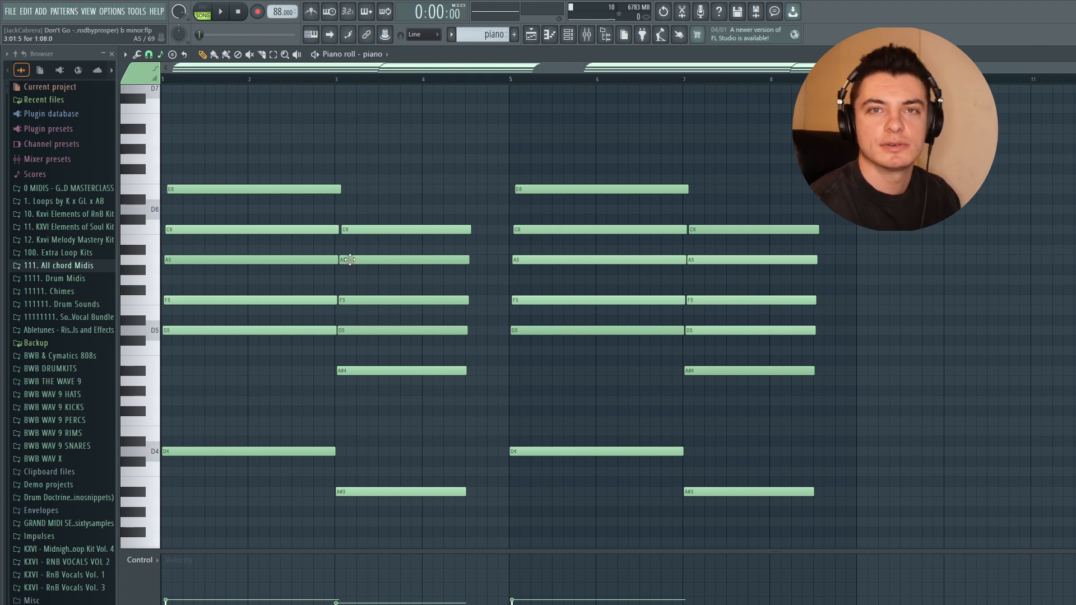
{"action": "left_click_drag", "start_coordinate": [241, 355], "coordinate": [251, 178]}
{"action": "left_click", "coordinate": [312, 142]}
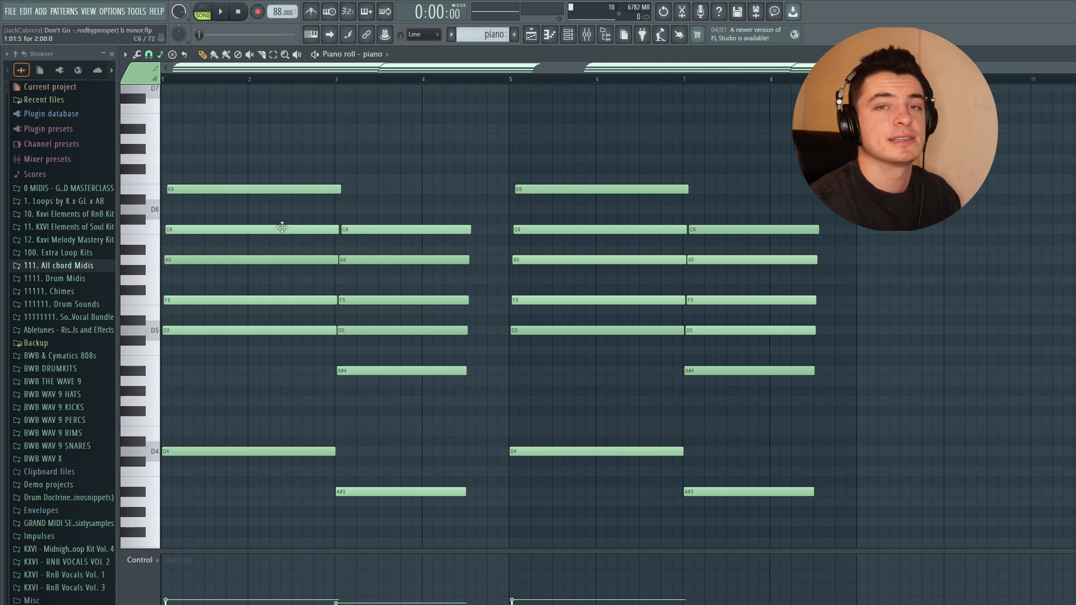
{"action": "left_click_drag", "start_coordinate": [297, 348], "coordinate": [267, 139]}
{"action": "left_click", "coordinate": [268, 139], "text": "ctrl"}
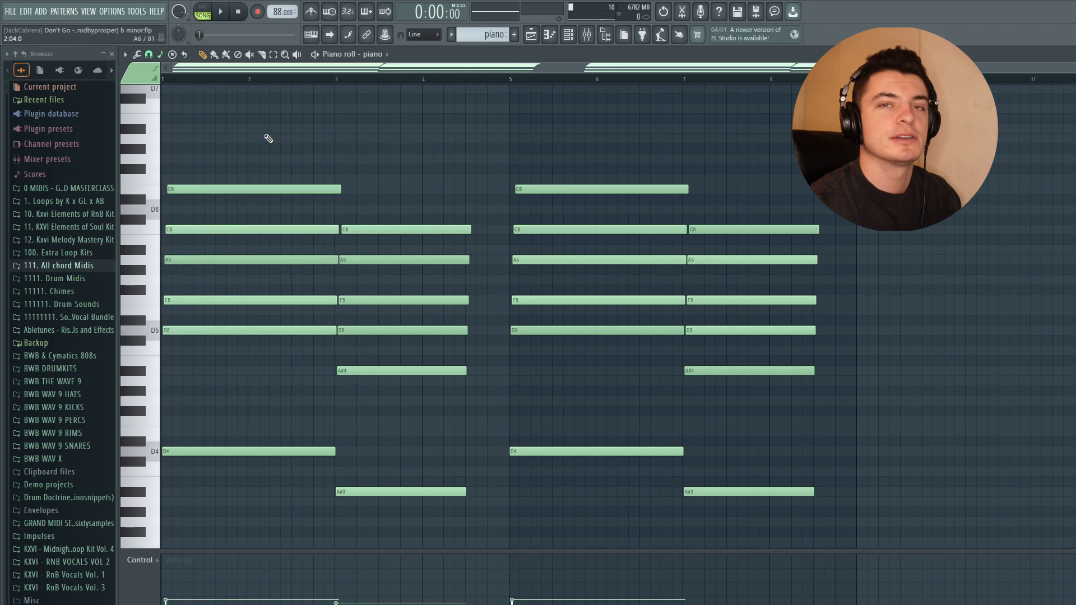
Build the second piano chord from a copy of the first chord's upper notes, swapping E6 for A#4 and shortening the notes to match its bass.
{"action": "left_click_drag", "start_coordinate": [324, 173], "coordinate": [168, 350]}
{"action": "key", "text": "ctrl+b"}
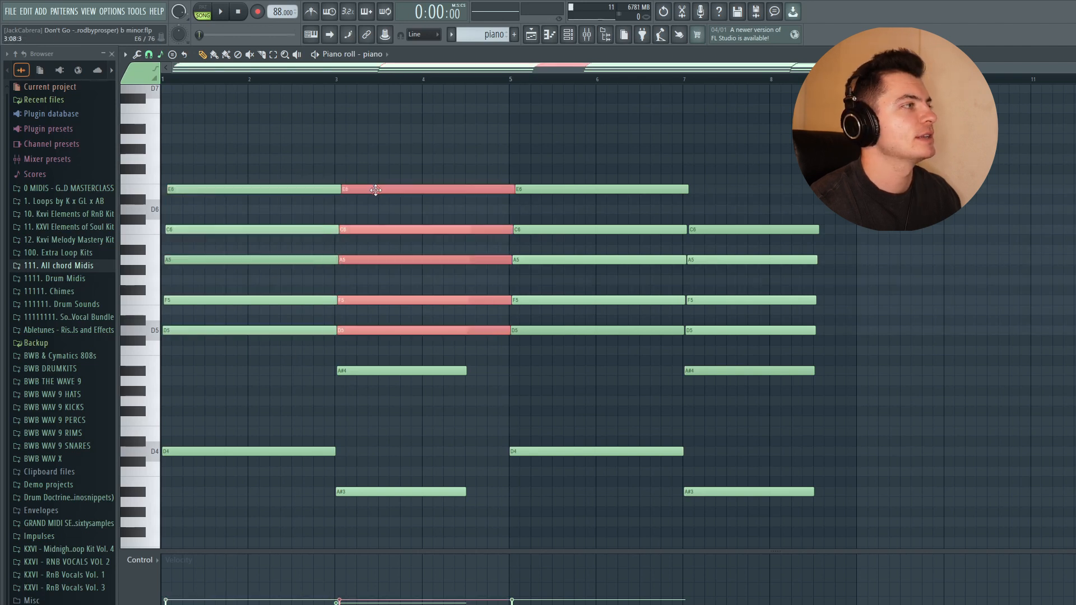
{"action": "key", "text": "shift+Down"}
{"action": "key", "text": "shift+Down"}
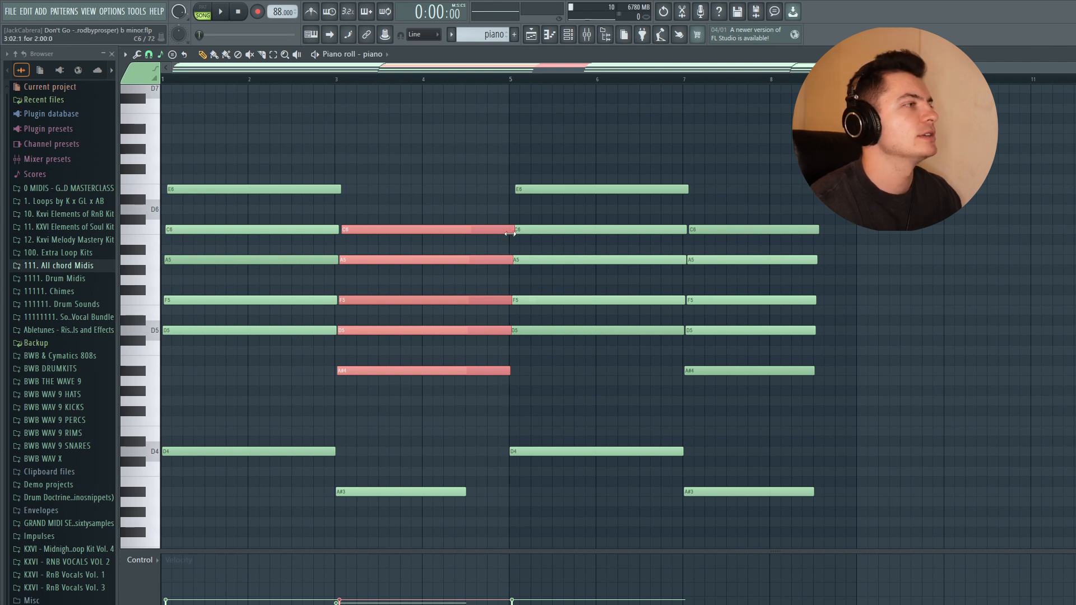
{"action": "left_click_drag", "start_coordinate": [513, 230], "coordinate": [470, 231]}
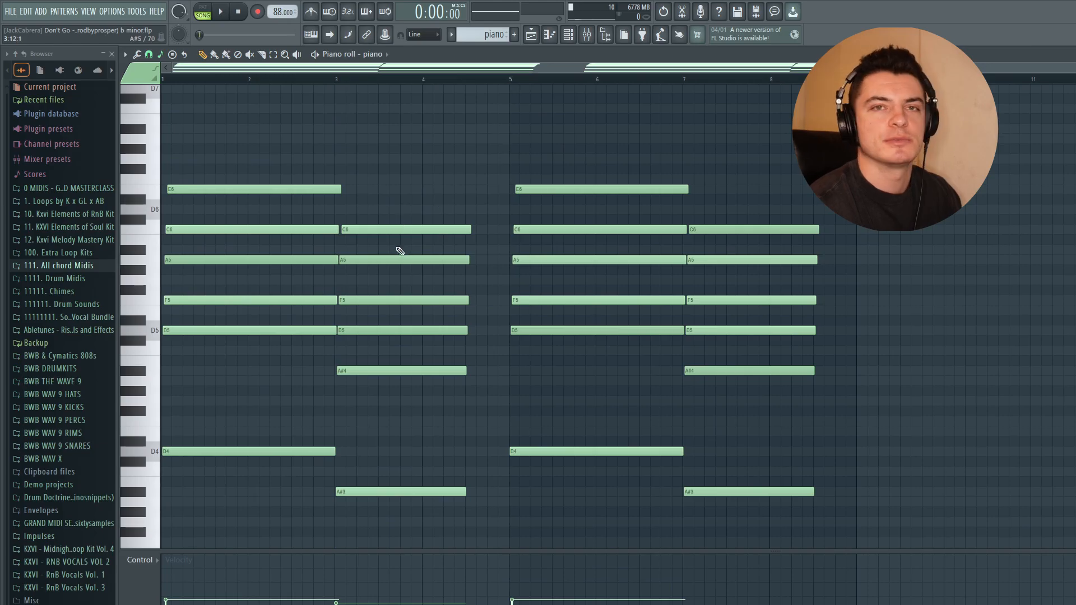
Select the octave-doubled root notes D4, D3, A#3 and A#2 under all four piano chords.
{"action": "scroll", "coordinate": [399, 252], "scroll_direction": "down", "scroll_amount": 2}
{"action": "left_click", "coordinate": [272, 301], "text": "ctrl"}
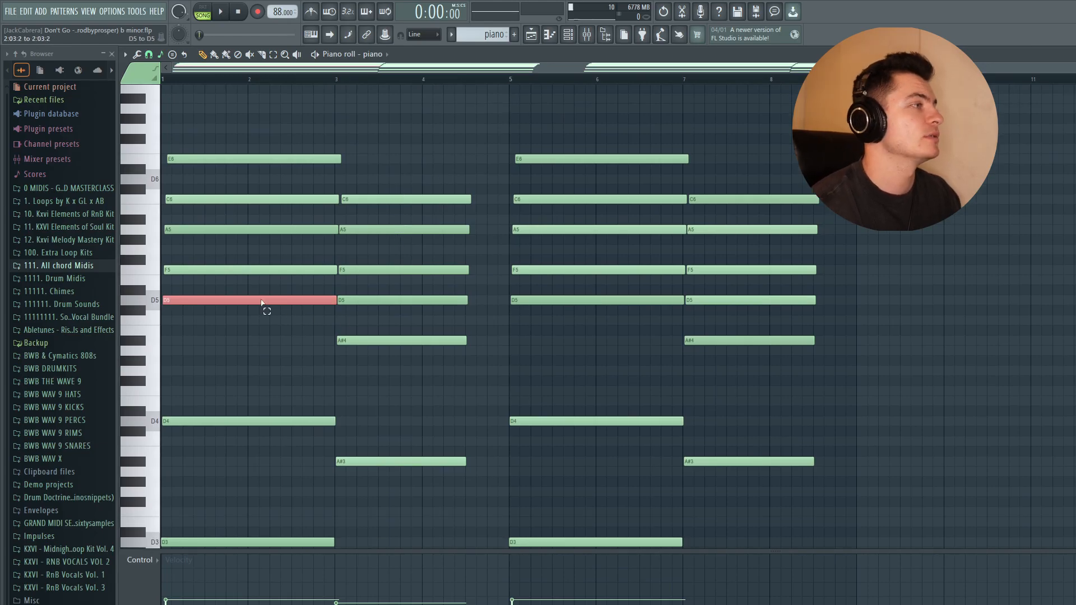
{"action": "left_click", "coordinate": [373, 341], "text": "ctrl"}
{"action": "left_click", "coordinate": [616, 301], "text": "ctrl"}
{"action": "left_click", "coordinate": [761, 340], "text": "ctrl+shift"}
{"action": "scroll", "coordinate": [592, 264], "scroll_direction": "down", "scroll_amount": 5}
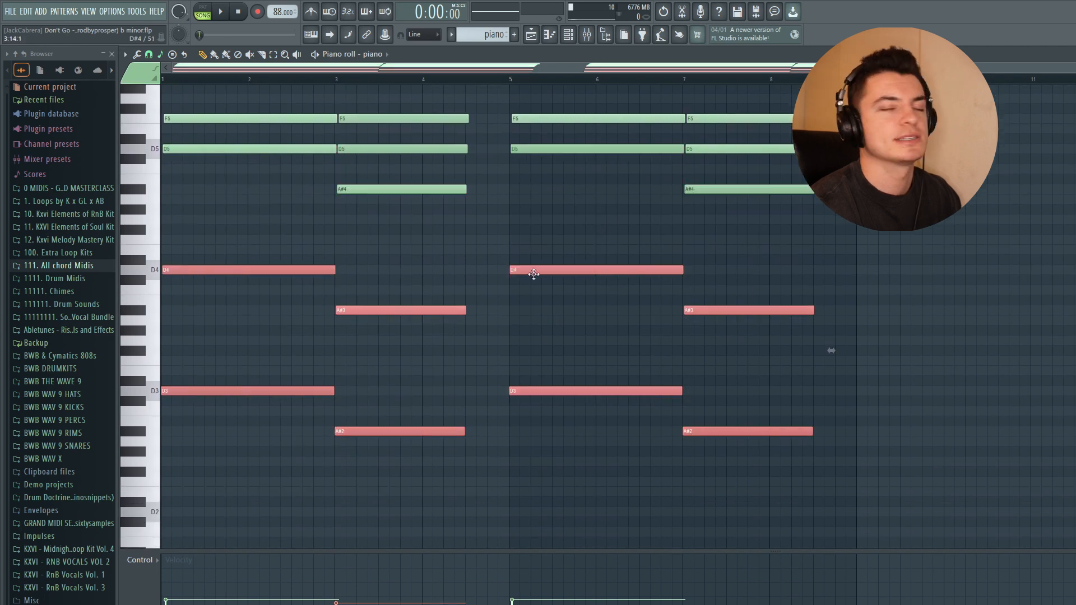
{"action": "scroll", "coordinate": [500, 295], "scroll_direction": "up", "scroll_amount": 4}
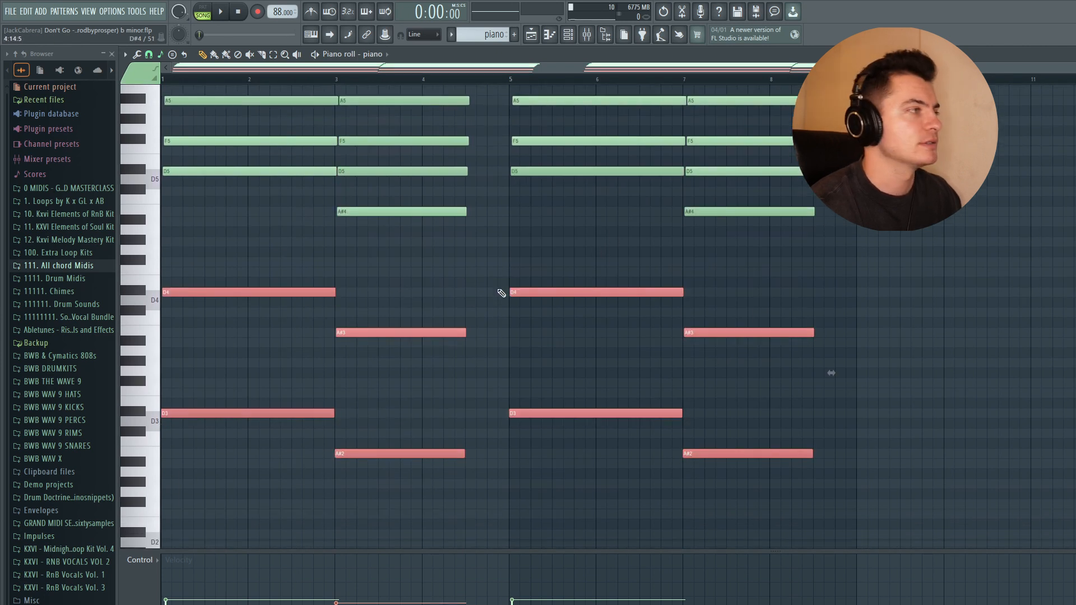
{"action": "scroll", "coordinate": [468, 356], "scroll_direction": "up", "scroll_amount": 8}
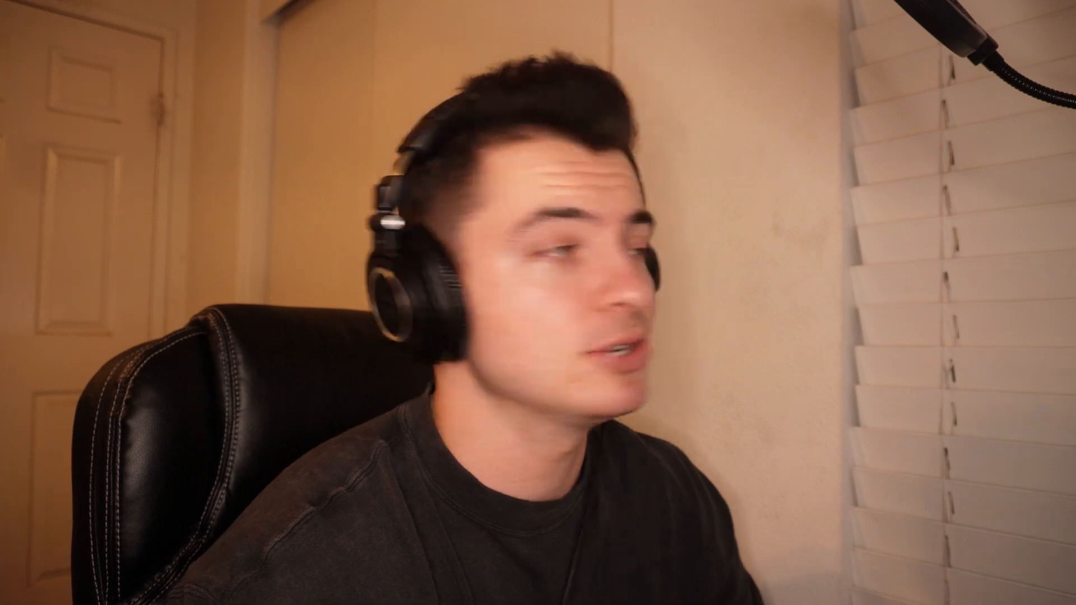
With all piano notes selected, open the strumizer and the randomizer and close both without applying them.
{"action": "scroll", "coordinate": [366, 164], "scroll_direction": "up", "scroll_amount": 2}
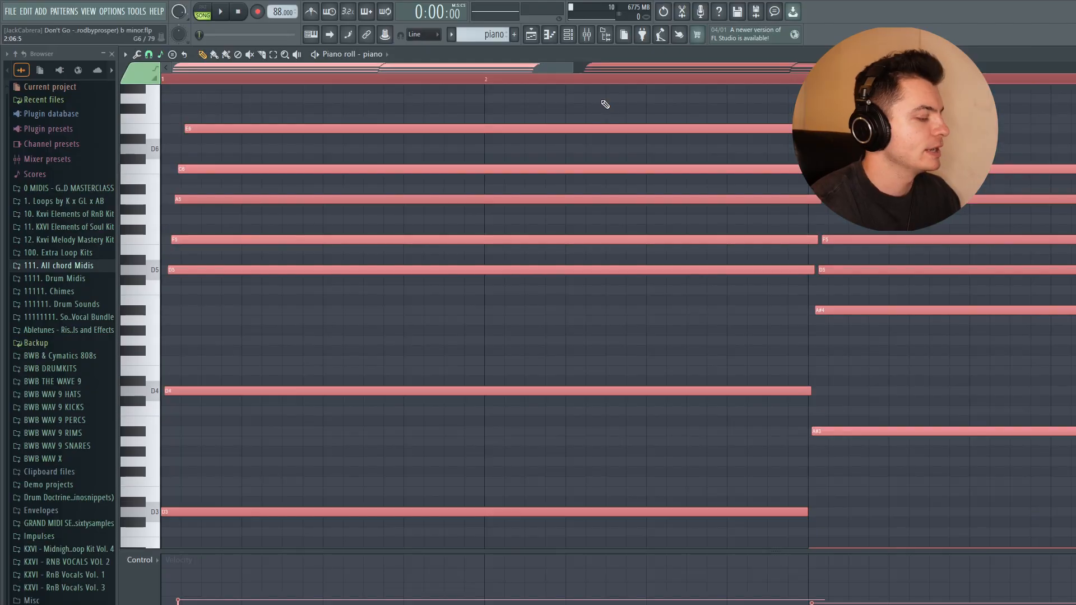
{"action": "key", "text": "alt+s"}
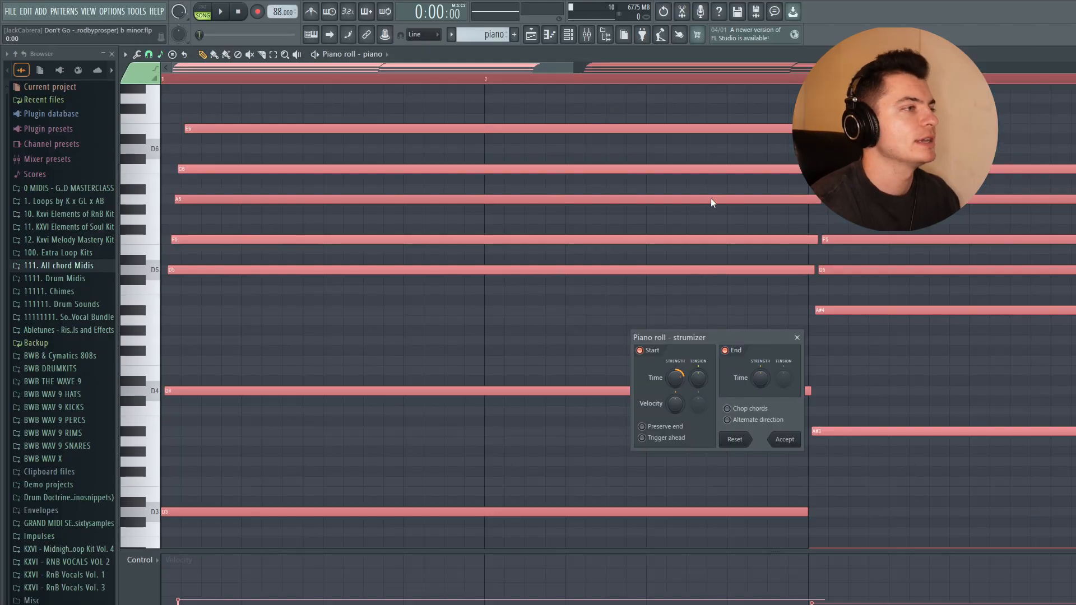
{"action": "left_click", "coordinate": [797, 338]}
{"action": "key", "text": "alt+r"}
{"action": "mouse_move", "coordinate": [699, 443]}
{"action": "left_mouse_down"}
{"action": "mouse_move", "coordinate": [699, 476]}
{"action": "mouse_move", "coordinate": [699, 440]}
{"action": "left_mouse_up"}
{"action": "left_click", "coordinate": [796, 273]}
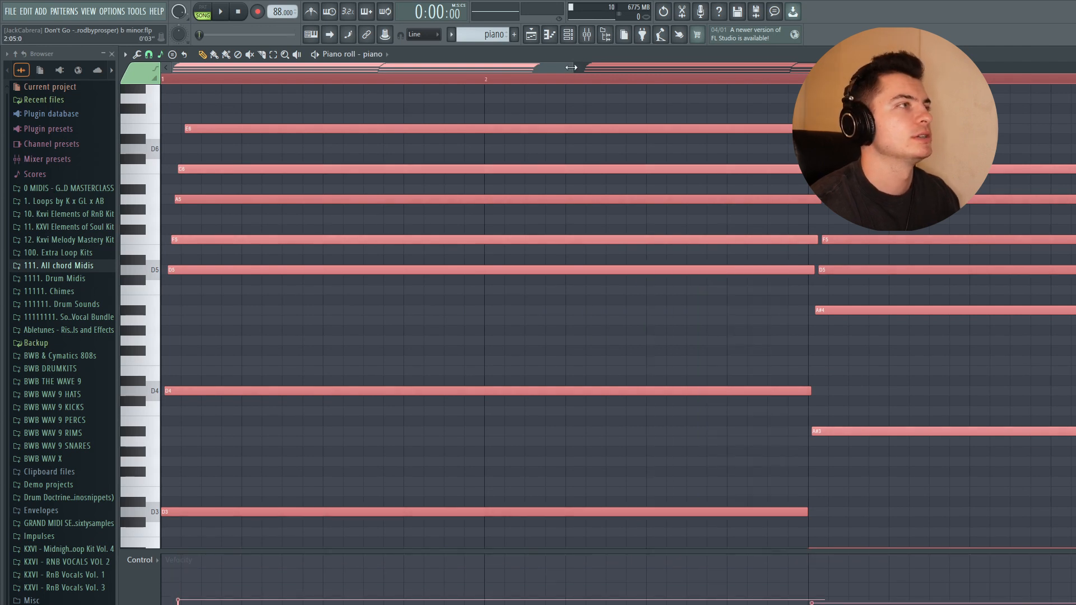
Play the soloed piano track in the playlist from the start and from bar 3, and stop playback.
{"action": "key", "text": "F5"}
{"action": "key", "text": "space"}
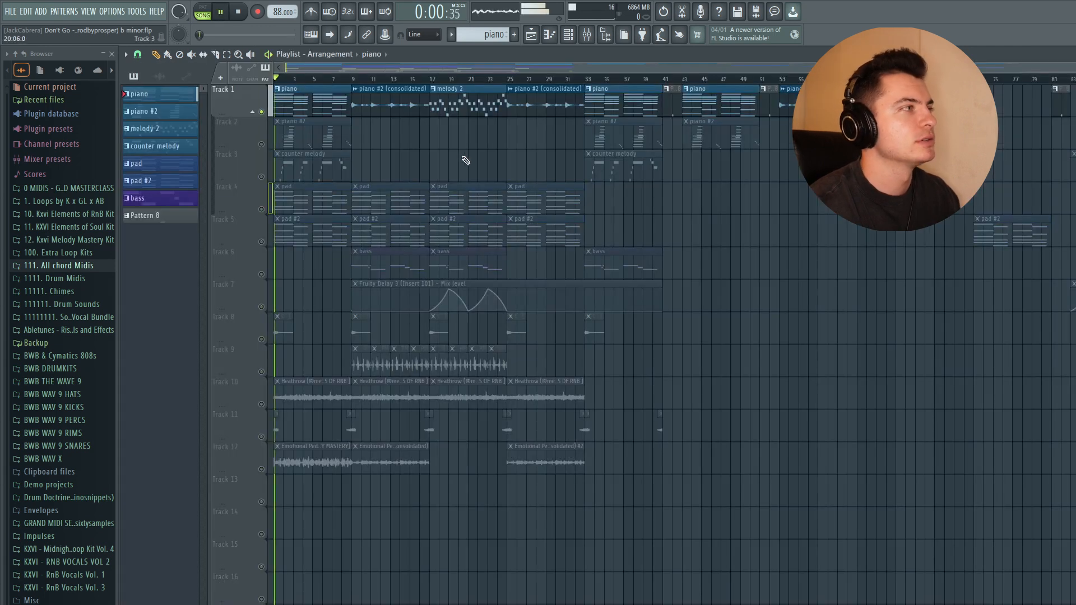
{"action": "left_click", "coordinate": [294, 79]}
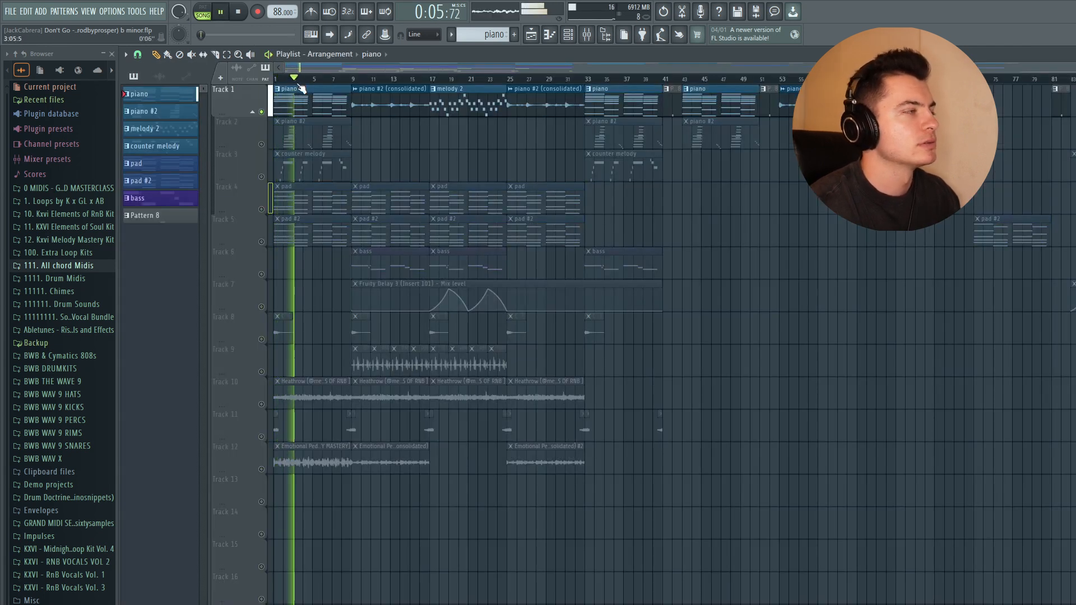
{"action": "key", "text": "space"}
Inspect the pad's Analog Lab instrument and play its chords in the piano roll.
{"action": "right_click", "coordinate": [262, 144]}
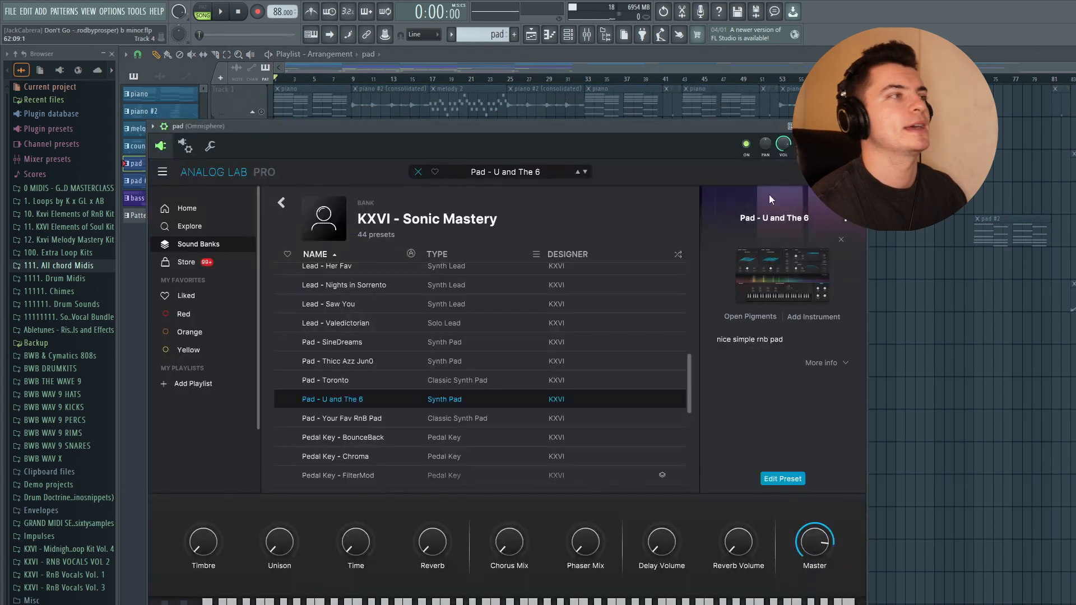
{"action": "left_click_drag", "start_coordinate": [472, 132], "coordinate": [548, 158]}
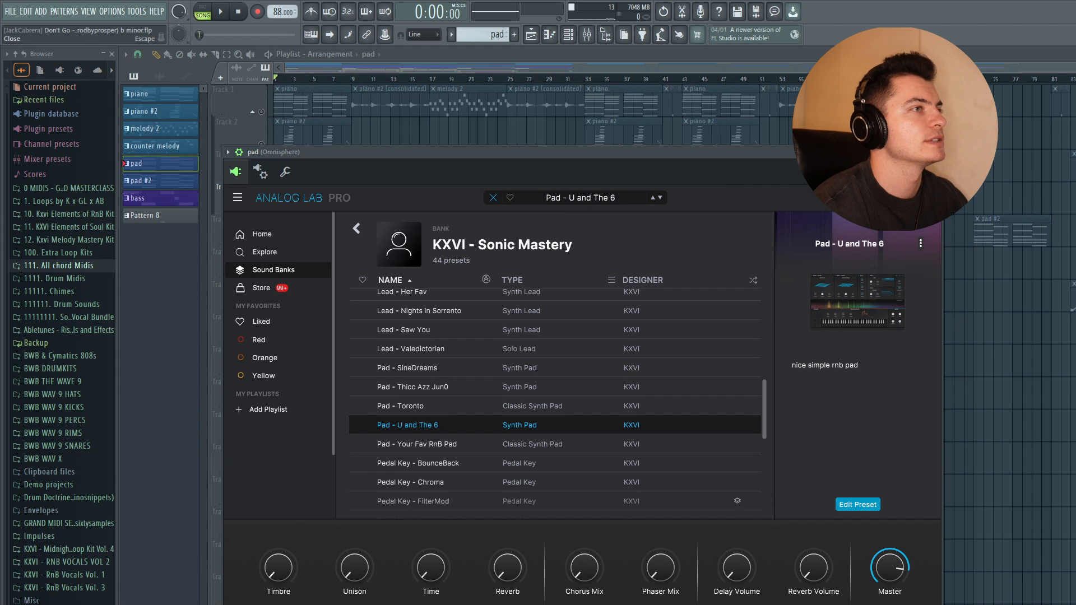
{"action": "left_click", "coordinate": [934, 152]}
{"action": "double_click", "coordinate": [316, 214]}
{"action": "key", "text": "space"}
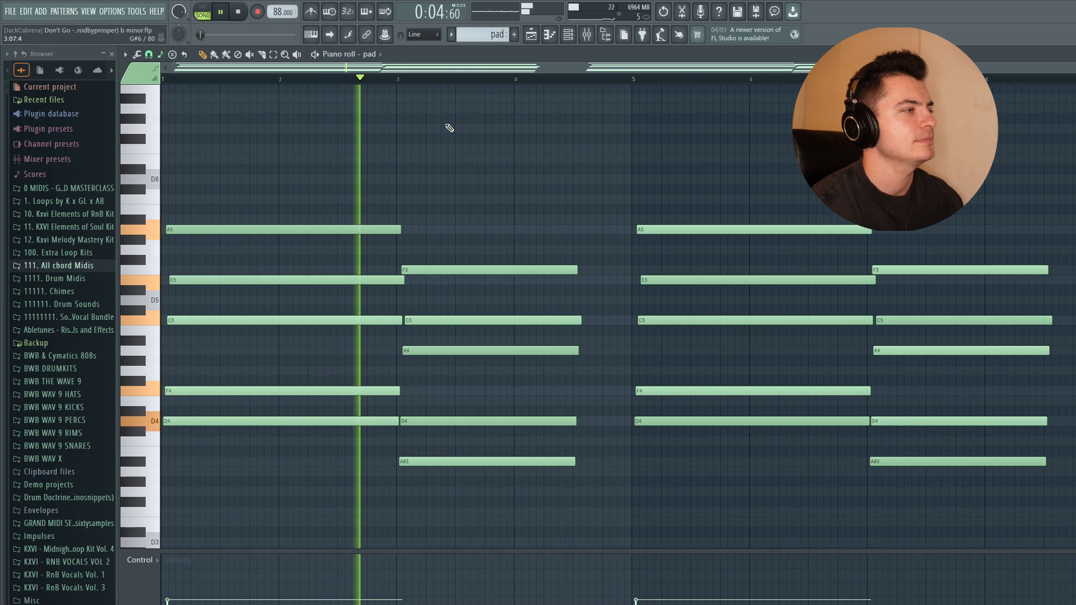
{"action": "key", "text": "space"}
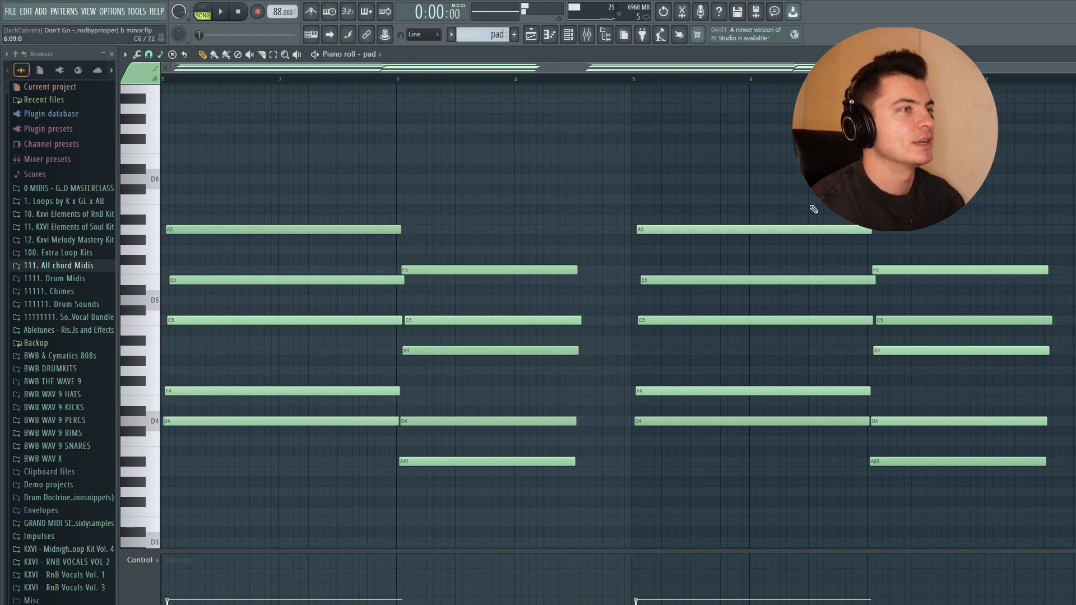
Move the A5 and F5 notes of all four pad chords down an octave and back up again.
{"action": "left_click", "coordinate": [977, 273]}
{"action": "left_click", "coordinate": [776, 230], "text": "shift"}
{"action": "left_click", "coordinate": [495, 270], "text": "shift"}
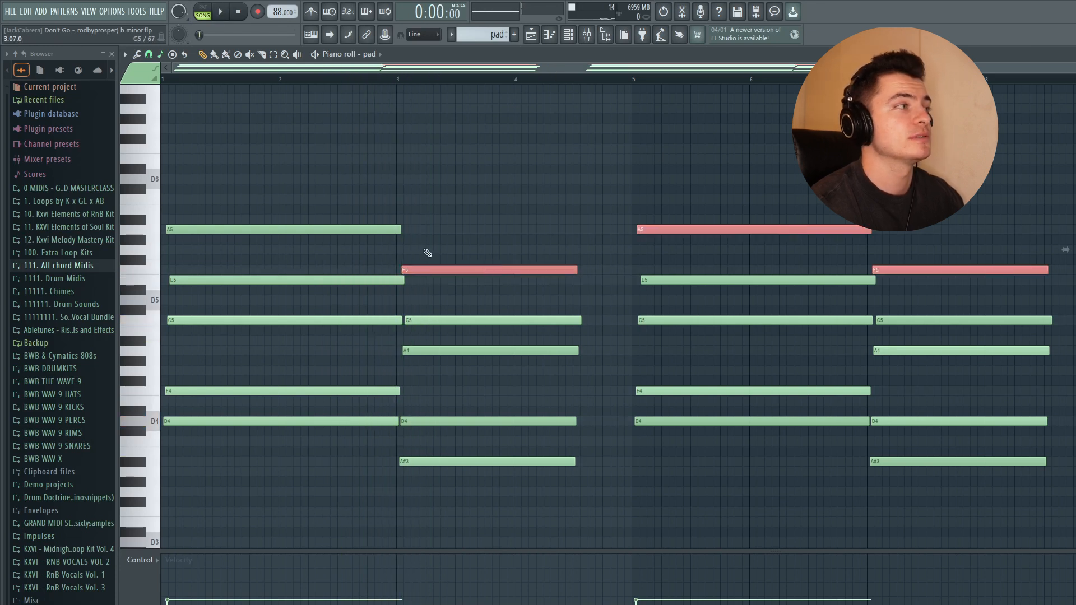
{"action": "left_click", "coordinate": [340, 230], "text": "shift"}
{"action": "scroll", "coordinate": [578, 252], "scroll_direction": "down", "scroll_amount": 10}
{"action": "scroll", "coordinate": [684, 289], "scroll_direction": "up", "scroll_amount": 11}
{"action": "key", "text": "ctrl+Down"}
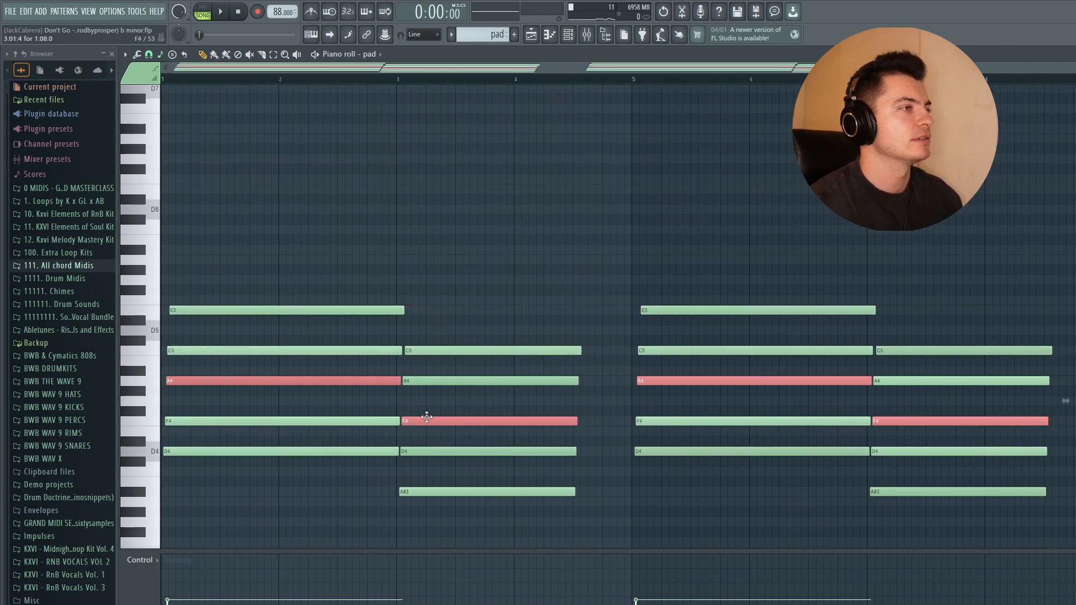
{"action": "key", "text": "ctrl+Up"}
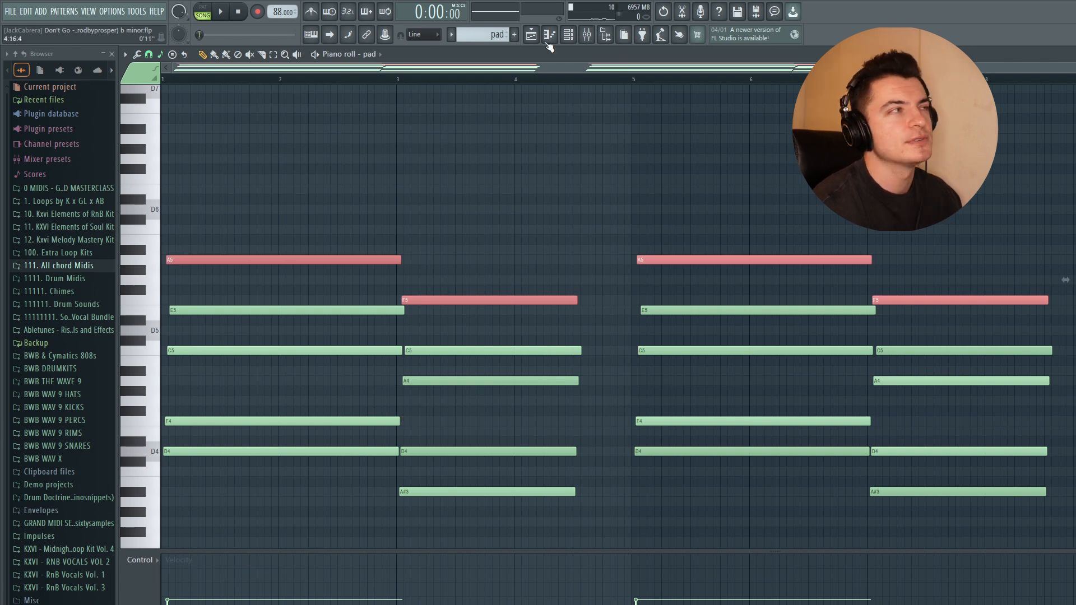
Inspect the Analog Lab instrument of pad #2 and play its chords in the piano roll.
{"action": "left_click", "coordinate": [532, 34]}
{"action": "left_click", "coordinate": [231, 217]}
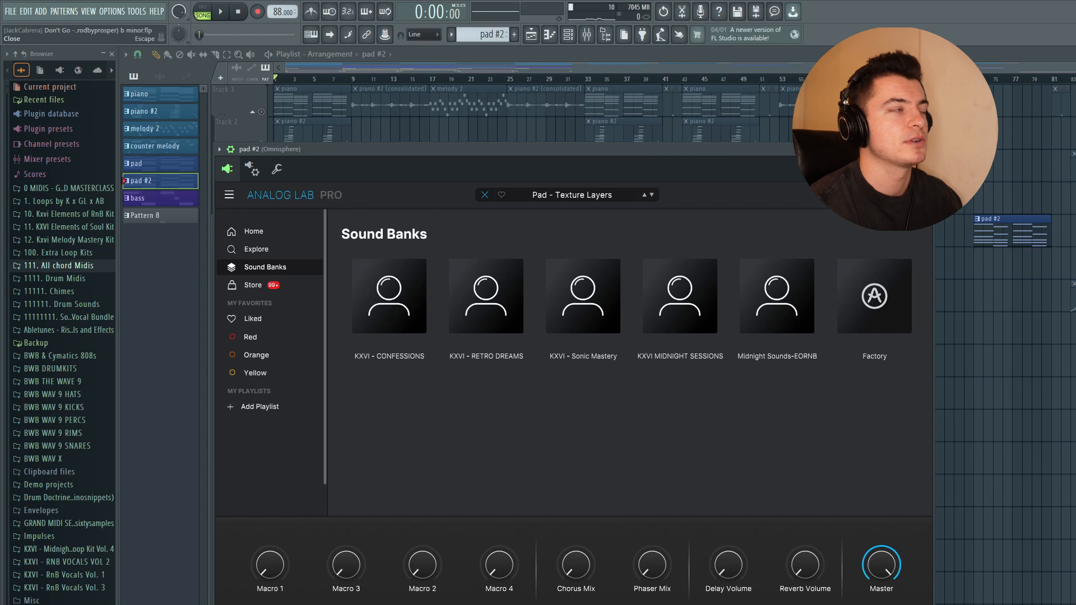
{"action": "left_click", "coordinate": [928, 149]}
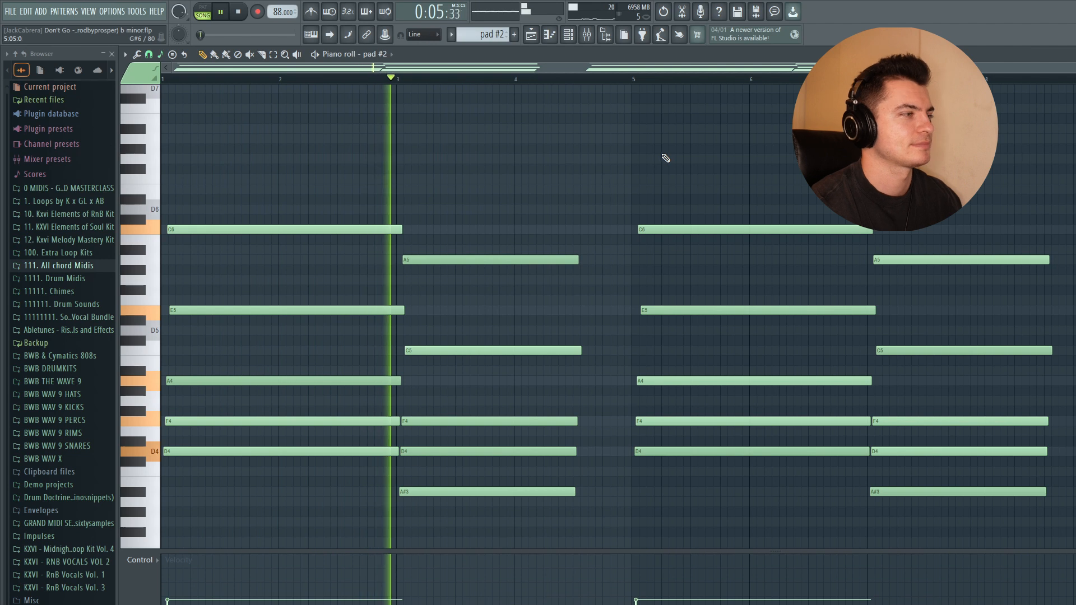
{"action": "key", "text": "space"}
Move the C6 and A5 notes of the pad #2 chords down an octave and back up again.
{"action": "left_click_drag", "start_coordinate": [963, 285], "coordinate": [400, 183]}
{"action": "key", "text": "ctrl+Down"}
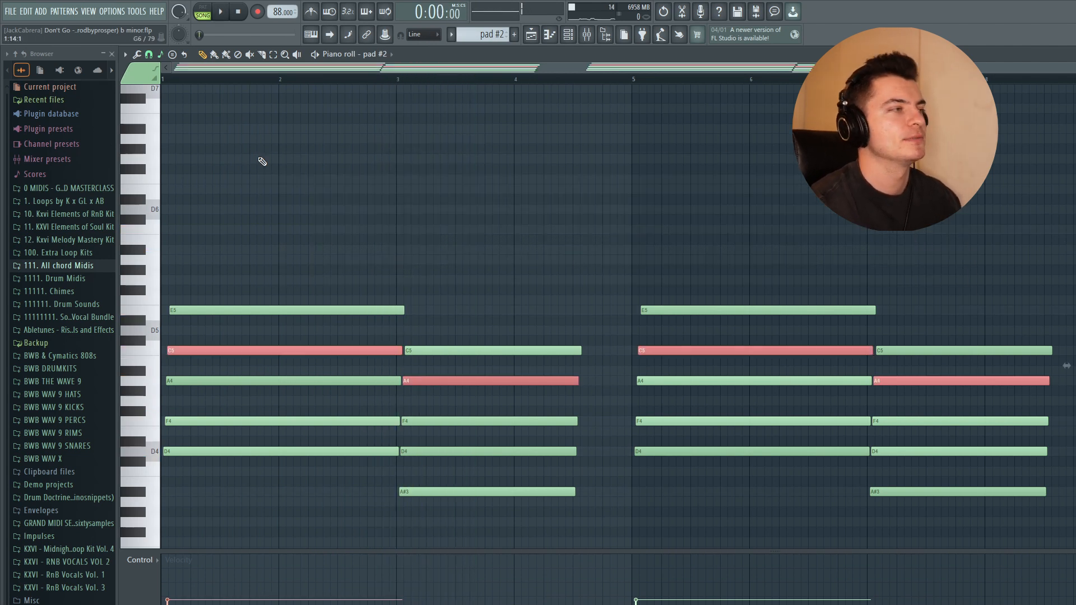
{"action": "scroll", "coordinate": [348, 224], "scroll_direction": "down", "scroll_amount": 10}
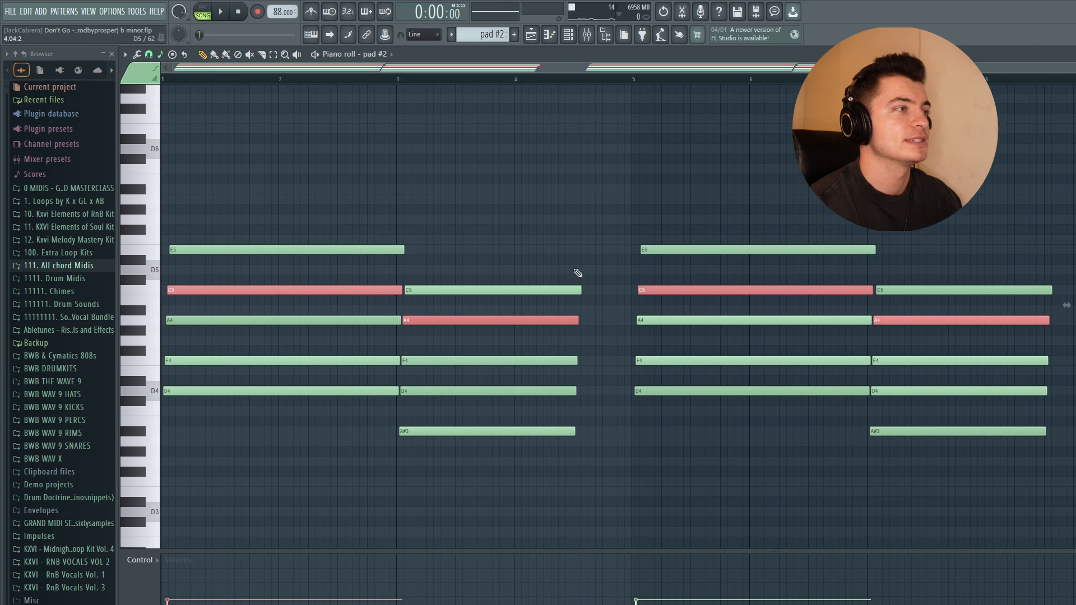
{"action": "scroll", "coordinate": [393, 276], "scroll_direction": "up", "scroll_amount": 5}
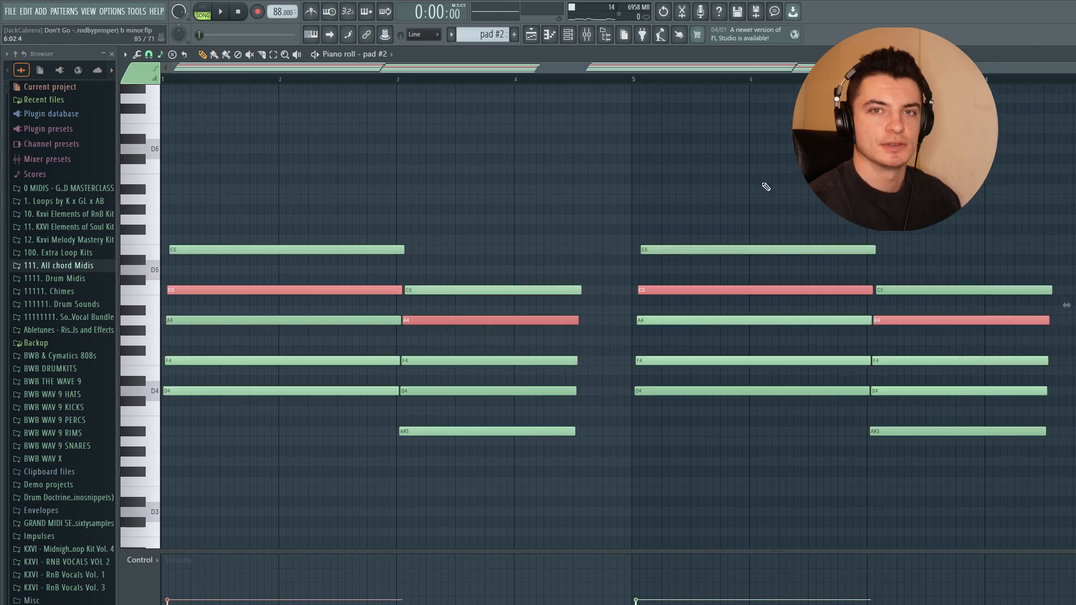
{"action": "key", "text": "ctrl+Up"}
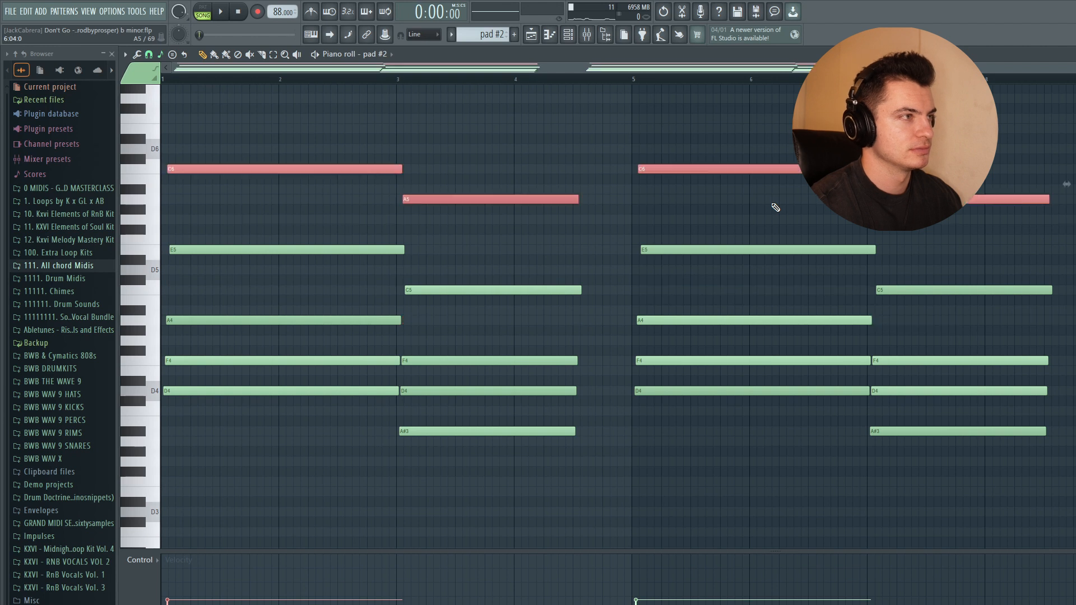
{"action": "scroll", "coordinate": [729, 168], "scroll_direction": "up", "scroll_amount": 2}
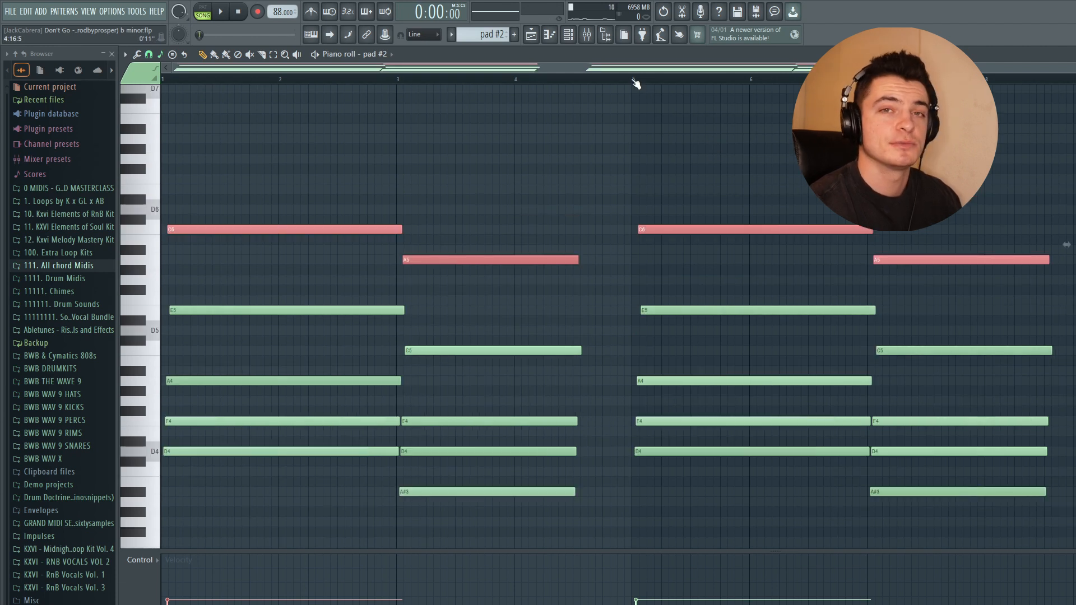
Select the piano #2 pattern in the playlist and inspect its Keyscape instrument.
{"action": "key", "text": "F5"}
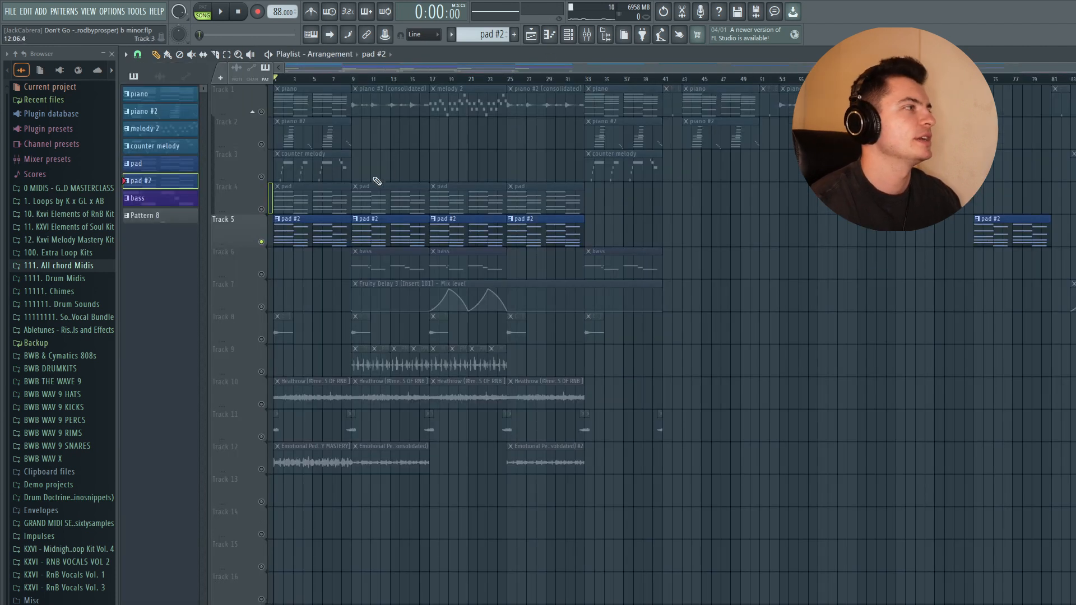
{"action": "left_click", "coordinate": [180, 130]}
{"action": "left_click", "coordinate": [179, 110]}
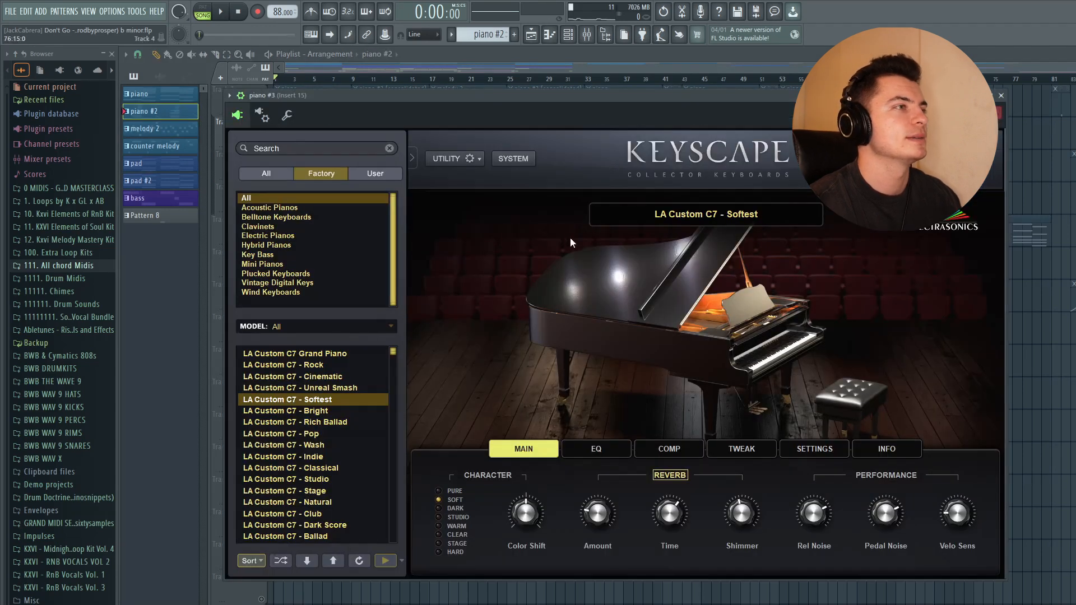
{"action": "left_click", "coordinate": [1001, 95]}
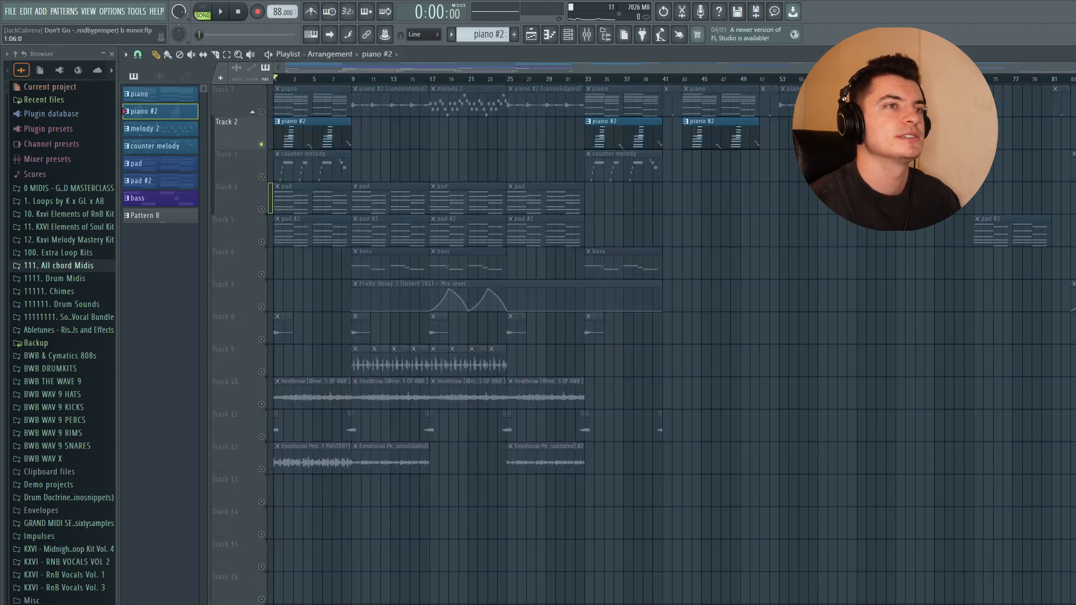
In the piano #2 pattern's piano roll, extend the first D6–E7 chord back to bar 1 and transpose it down one octave.
{"action": "key", "text": "F7"}
{"action": "left_click_drag", "start_coordinate": [298, 486], "coordinate": [301, 280]}
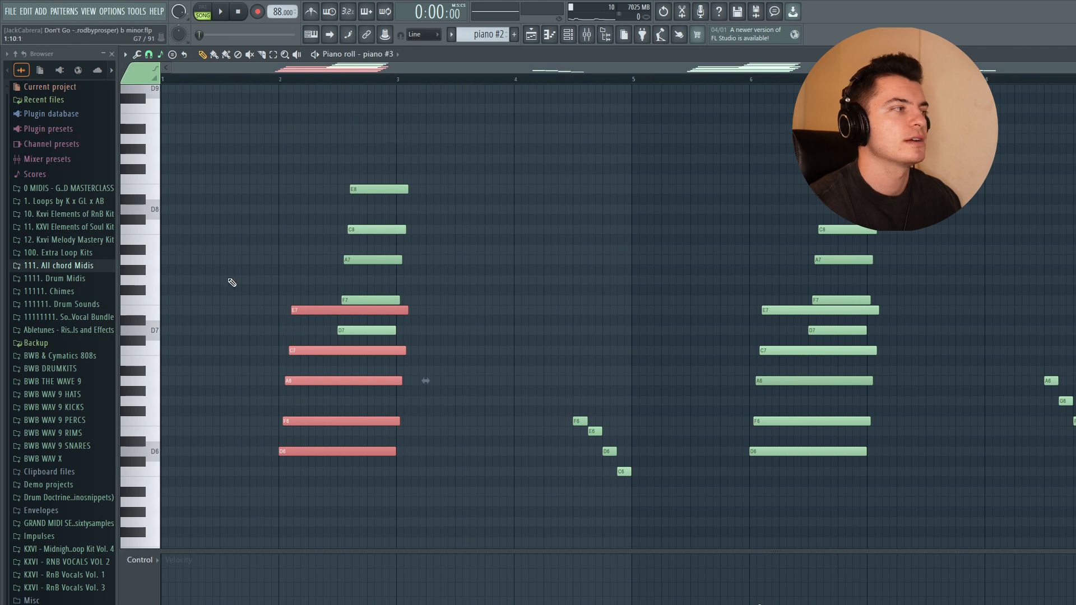
{"action": "scroll", "coordinate": [204, 396], "scroll_direction": "down", "scroll_amount": 2}
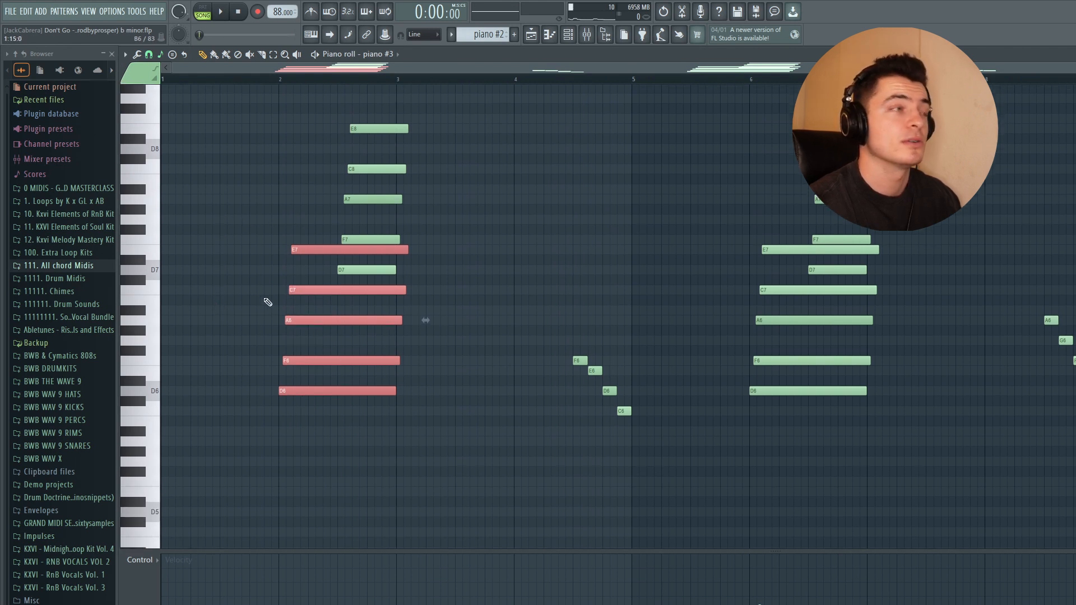
{"action": "left_click_drag", "start_coordinate": [303, 391], "coordinate": [391, 390]}
{"action": "key", "text": "ctrl+Down"}
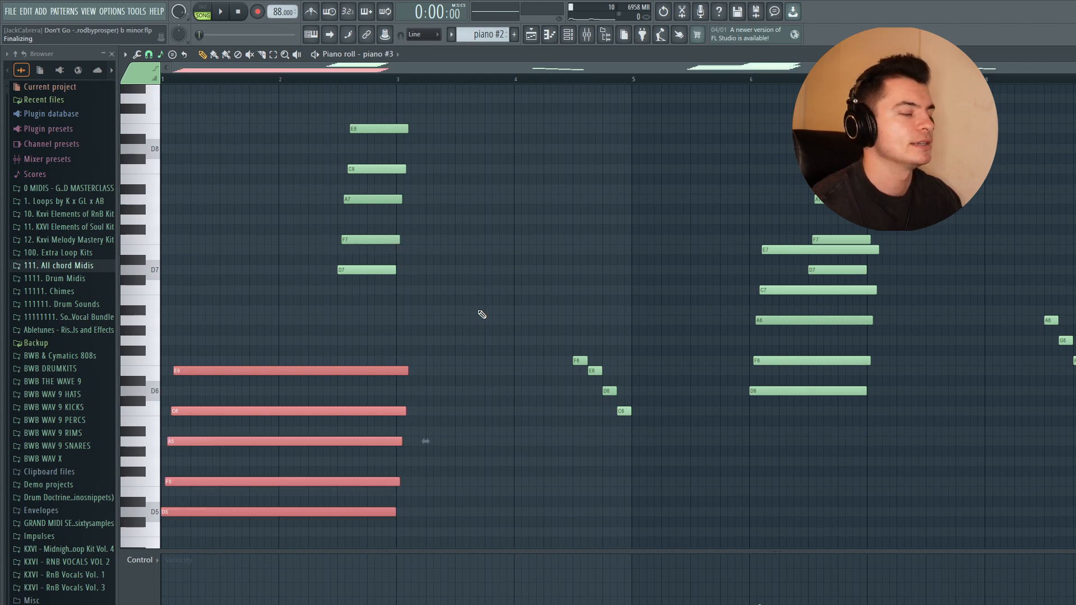
Move the lowered first chord back to bar 2, shorten it to end before bar 3, and transpose it up one octave.
{"action": "left_click_drag", "start_coordinate": [225, 371], "coordinate": [346, 367]}
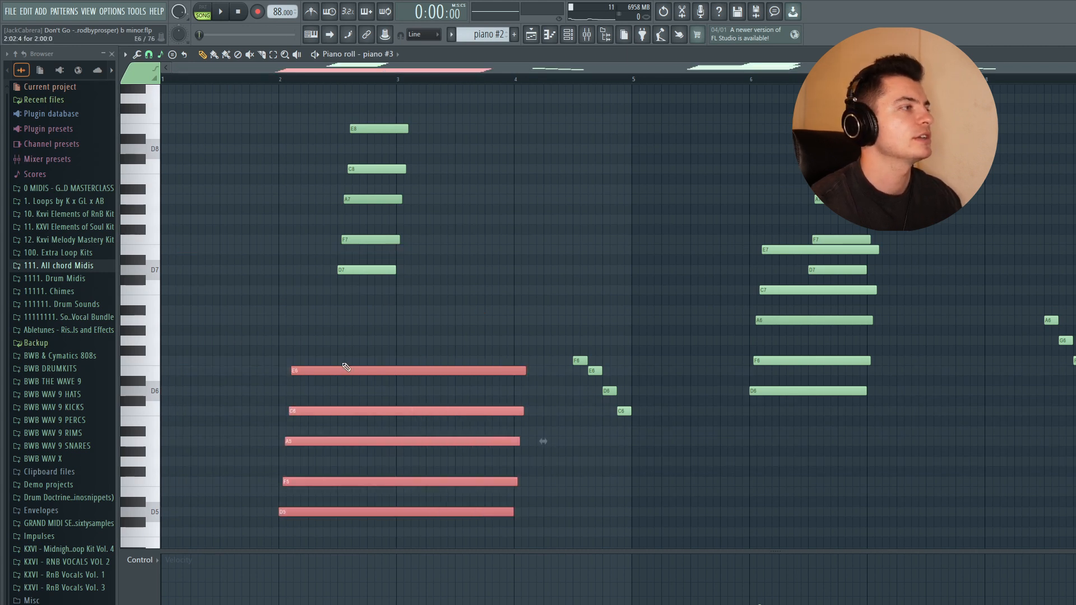
{"action": "left_click_drag", "start_coordinate": [524, 370], "coordinate": [394, 370]}
{"action": "key", "text": "ctrl+Up"}
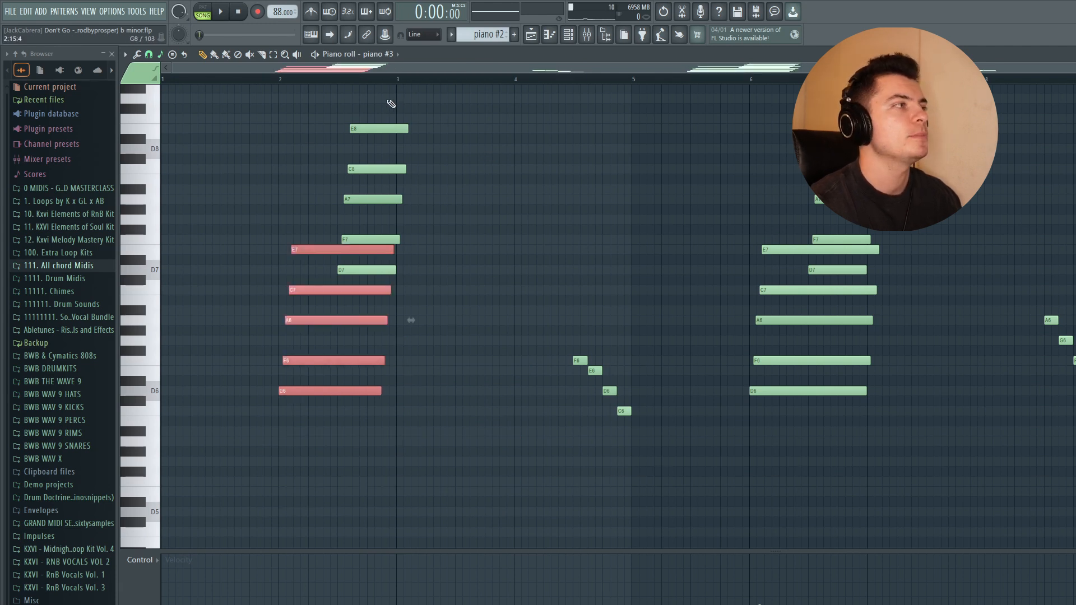
Try copying the D6–E7 chord about half a bar later as a shorter chord one octave higher, and play the chords.
{"action": "left_click_drag", "start_coordinate": [315, 247], "coordinate": [367, 246], "text": "shift"}
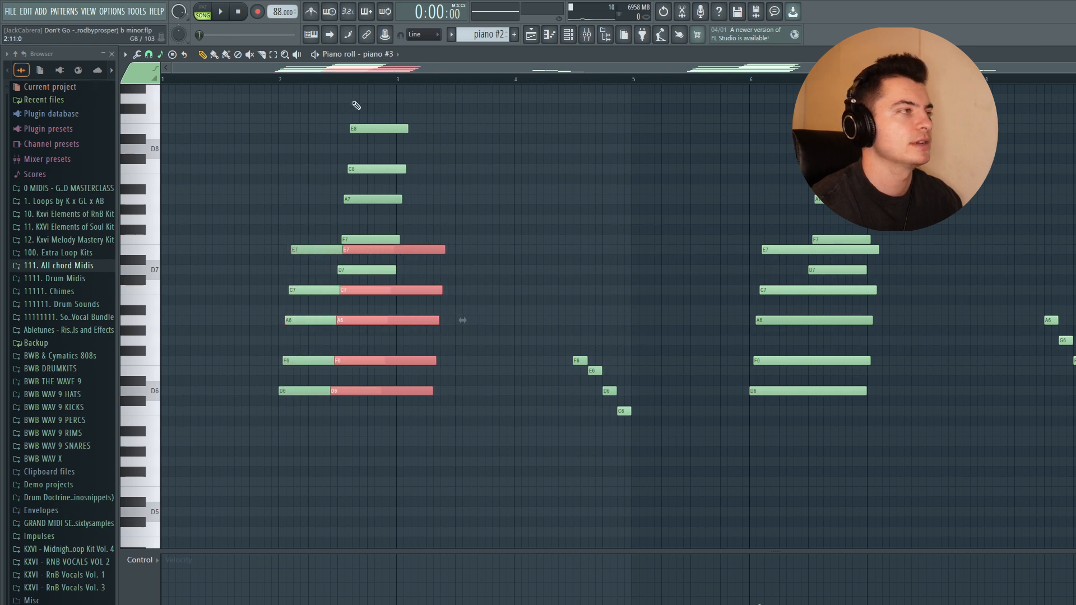
{"action": "key", "text": "ctrl+Up"}
{"action": "left_click_drag", "start_coordinate": [444, 128], "coordinate": [402, 134]}
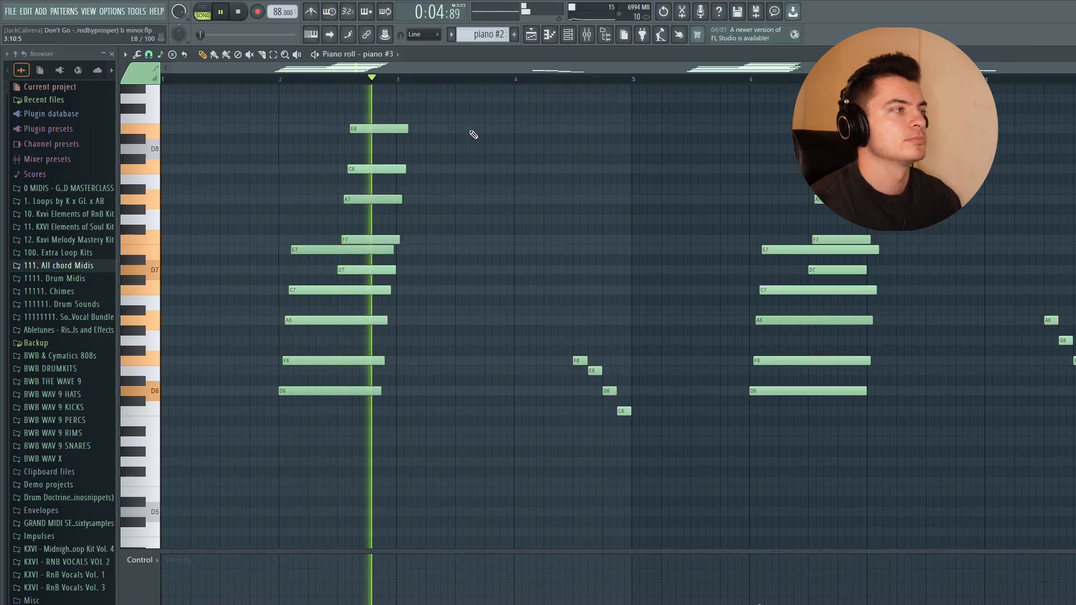
{"action": "key", "text": "space"}
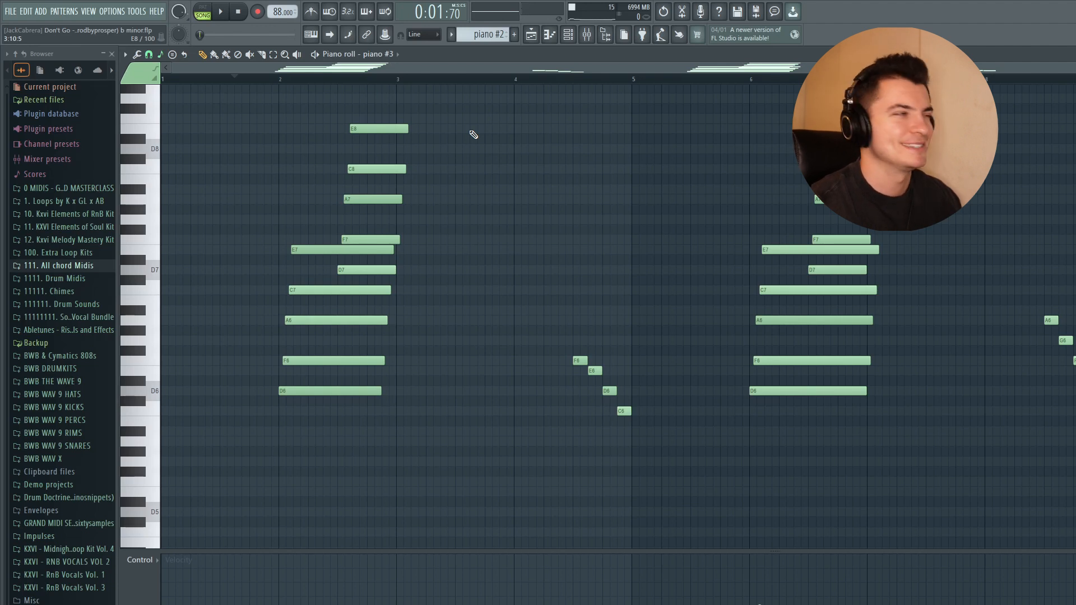
Play the descending note runs at the ends of bars 4 and 8 in the piano #2 pattern.
{"action": "left_click", "coordinate": [551, 80]}
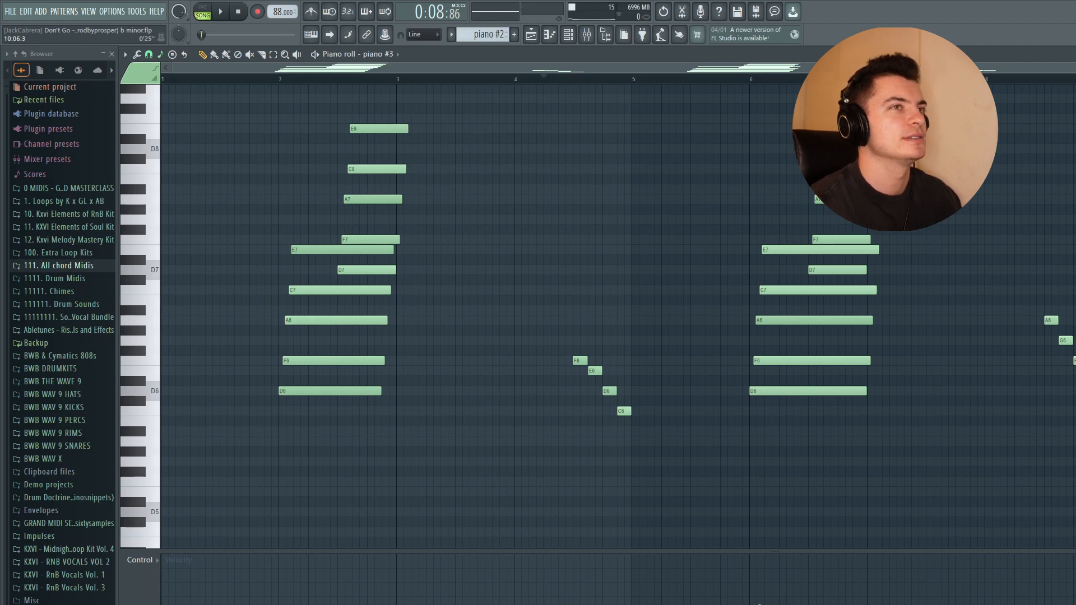
{"action": "scroll", "coordinate": [580, 427], "scroll_direction": "down", "scroll_amount": 1, "text": "ctrl"}
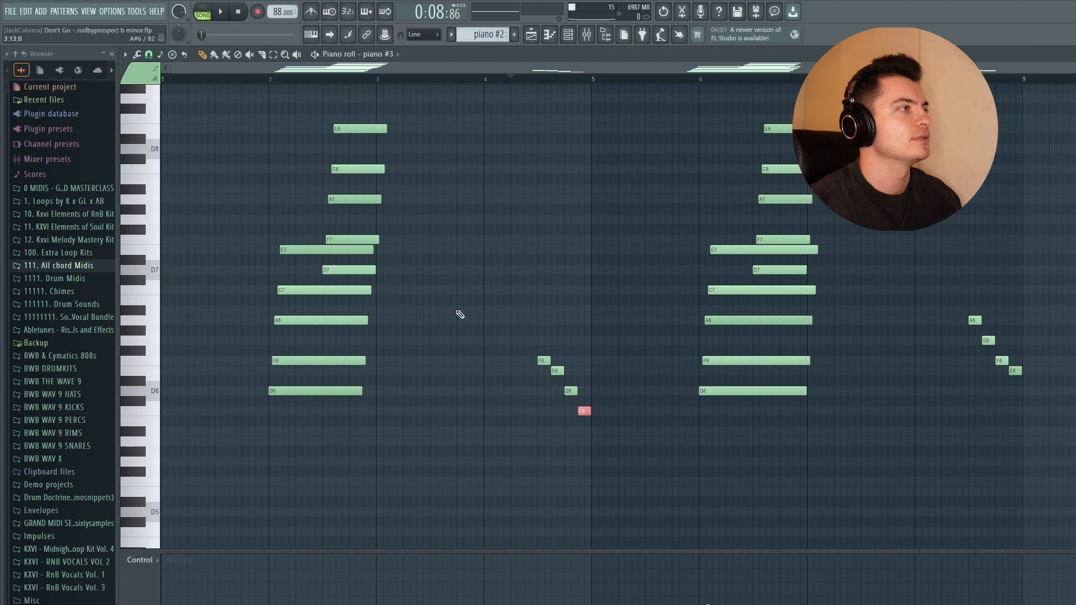
{"action": "key", "text": "space"}
{"action": "scroll", "coordinate": [505, 170], "scroll_direction": "up", "scroll_amount": 2}
{"action": "key", "text": "space"}
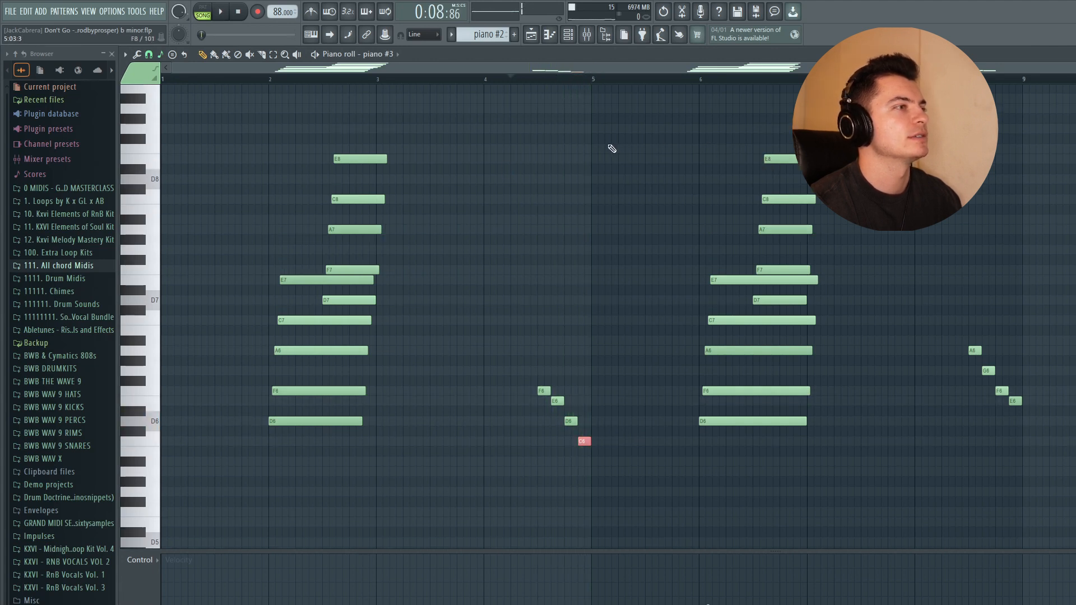
{"action": "left_click", "coordinate": [969, 79]}
{"action": "key", "text": "space"}
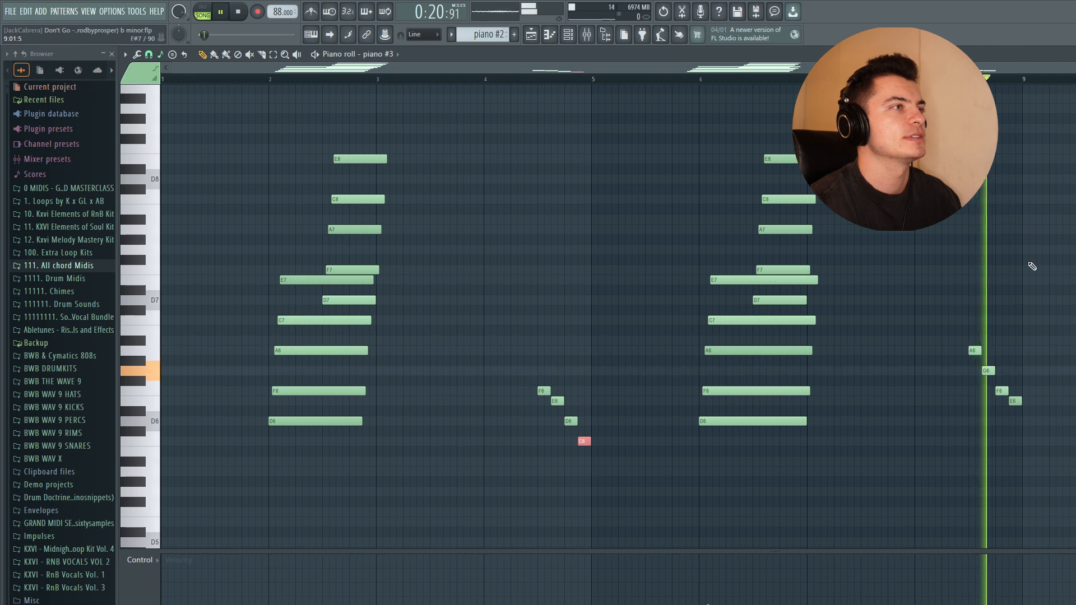
{"action": "key", "text": "space"}
Highlight the closing E6 and C6 notes of the two descending runs, and each four-note run as a whole.
{"action": "left_click", "coordinate": [1015, 400]}
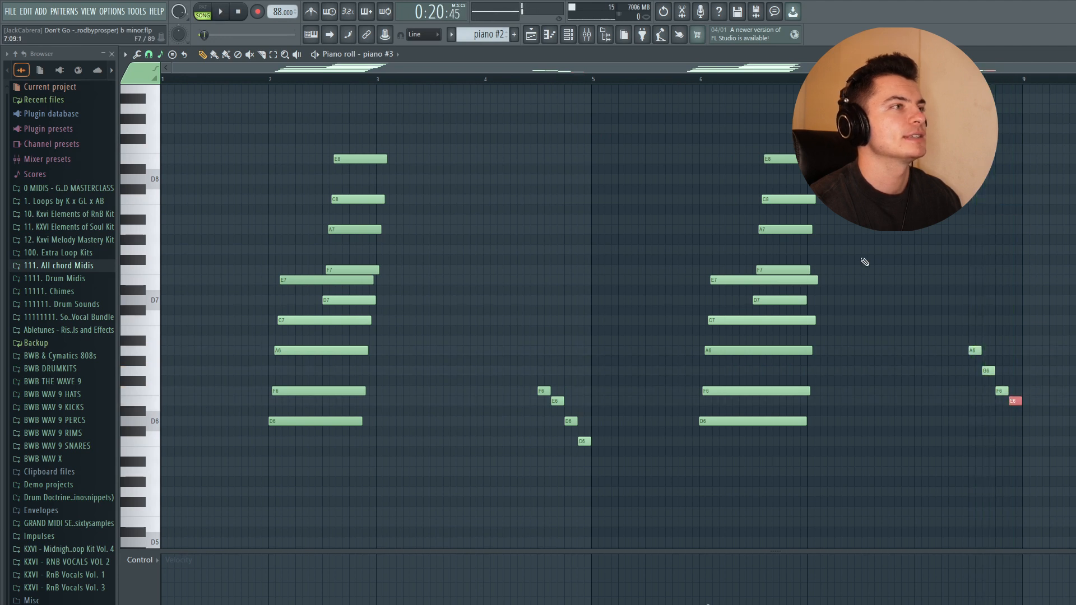
{"action": "left_click", "coordinate": [584, 441]}
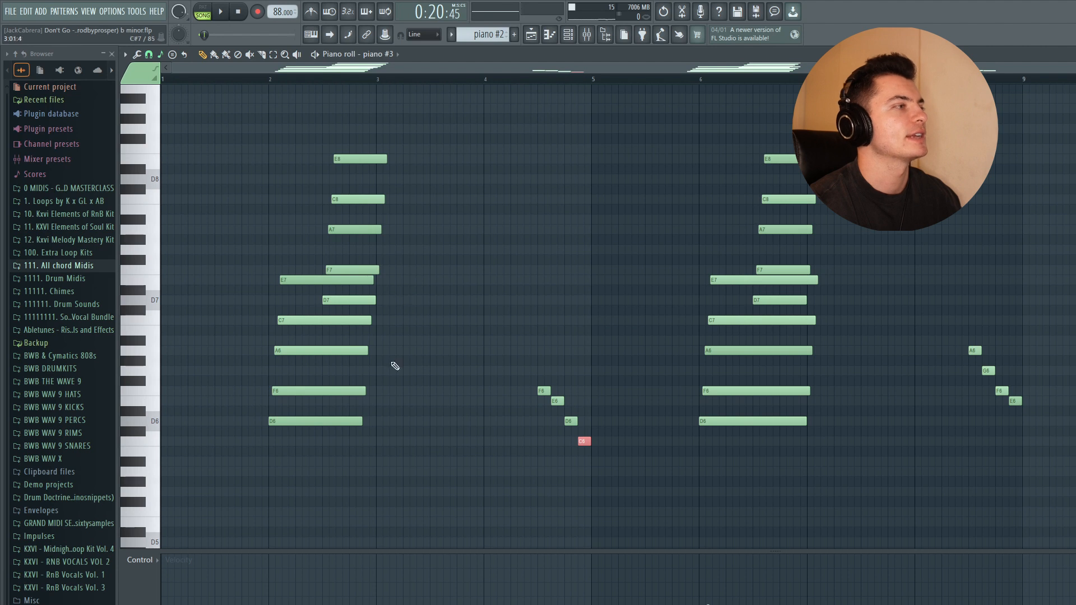
{"action": "left_click", "coordinate": [542, 216], "text": "ctrl"}
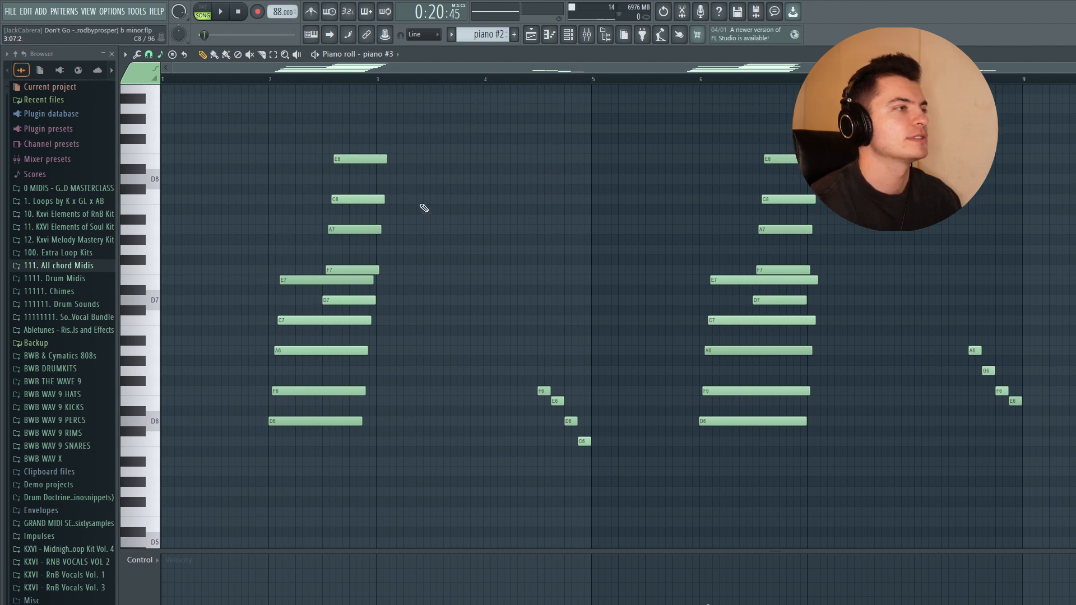
{"action": "left_click_drag", "start_coordinate": [538, 385], "coordinate": [612, 468]}
{"action": "left_click_drag", "start_coordinate": [966, 342], "coordinate": [1026, 407]}
{"action": "left_click", "coordinate": [729, 238], "text": "ctrl"}
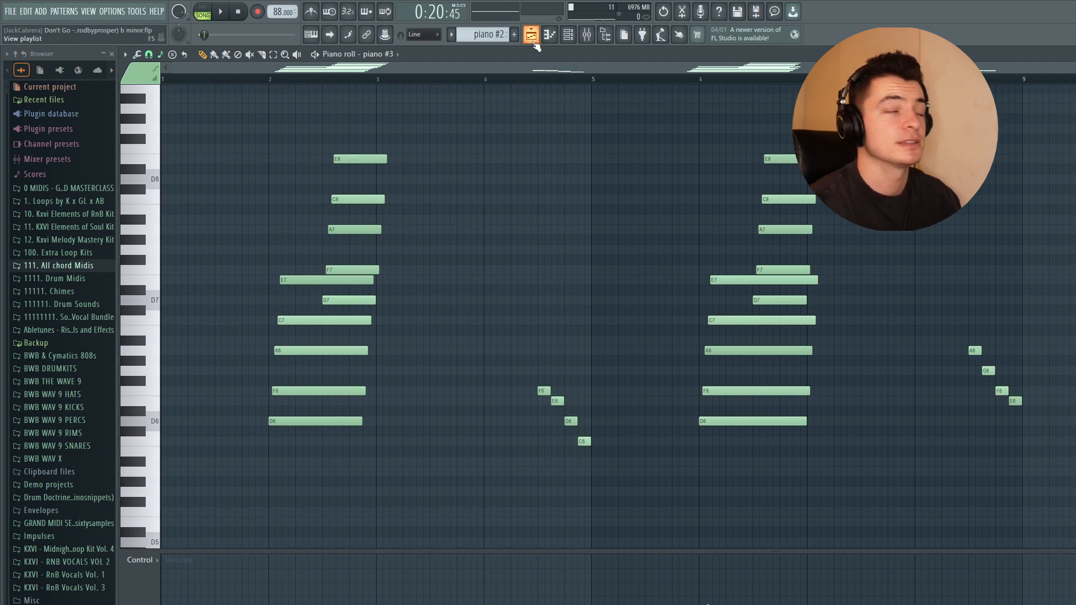
Solo the counter melody track in the playlist, return the playhead to the start and open the counter melody notes in the piano roll.
{"action": "left_click", "coordinate": [531, 35]}
{"action": "left_click", "coordinate": [261, 178]}
{"action": "left_click_drag", "start_coordinate": [347, 78], "coordinate": [247, 95]}
{"action": "left_click", "coordinate": [169, 129]}
{"action": "left_click", "coordinate": [184, 146]}
{"action": "scroll", "coordinate": [661, 270], "scroll_direction": "down", "scroll_amount": 10}
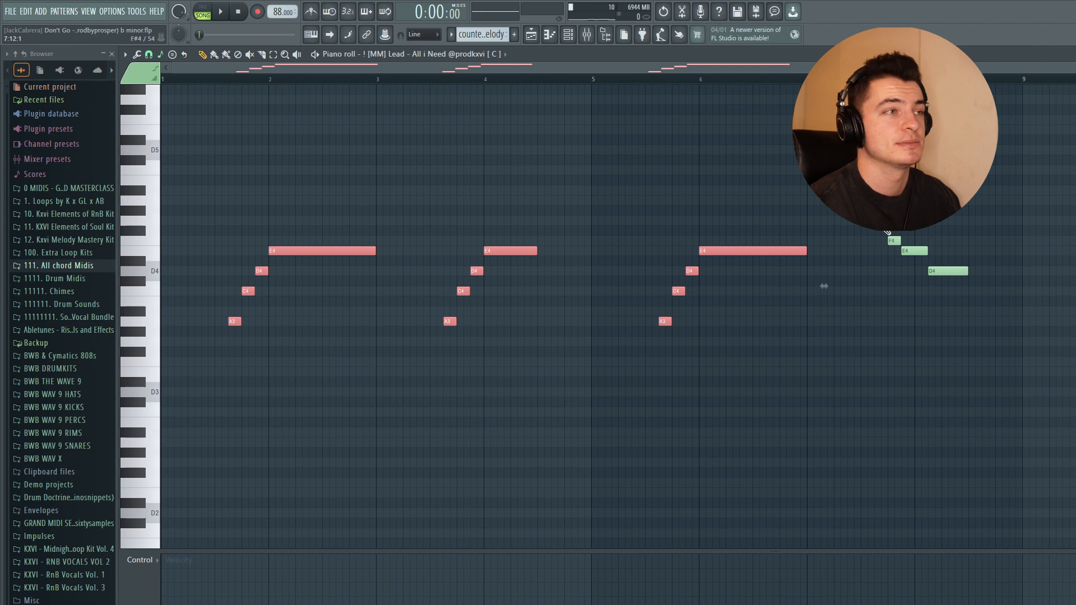
Play the counter melody from the start, jumping ahead to each of its following phrases up to the last one in bar 7.
{"action": "left_click_drag", "start_coordinate": [884, 230], "coordinate": [1000, 318]}
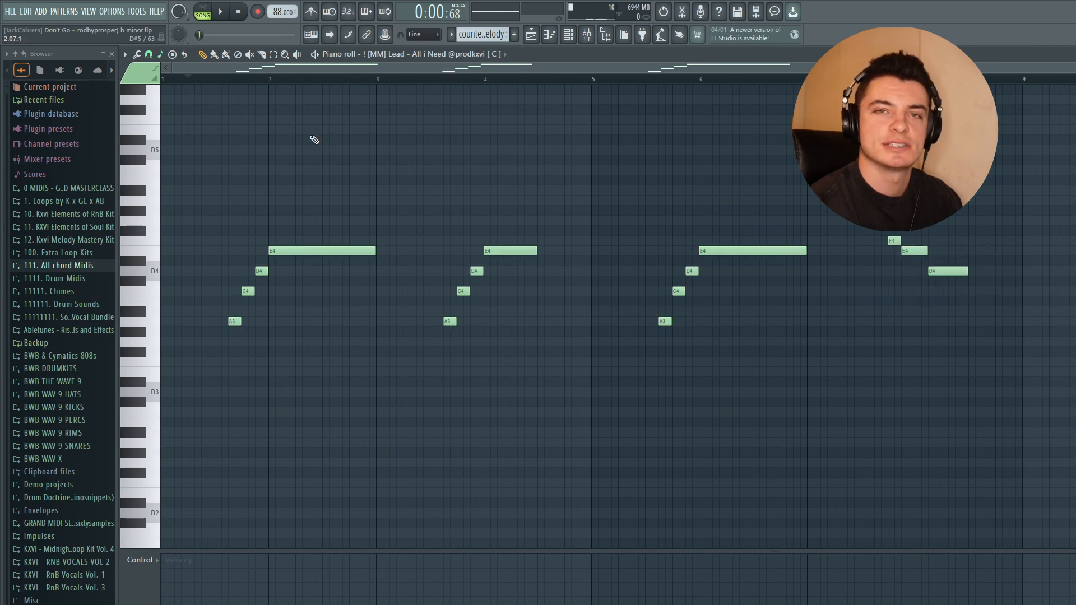
{"action": "key", "text": "space"}
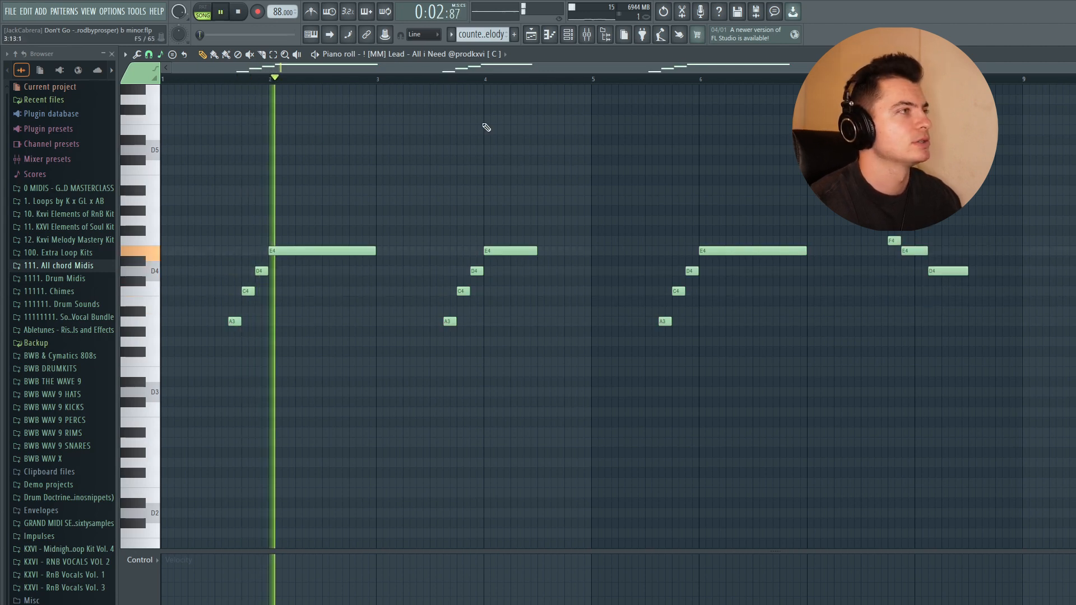
{"action": "left_click", "coordinate": [453, 79]}
{"action": "left_click", "coordinate": [690, 79]}
{"action": "left_click", "coordinate": [877, 79]}
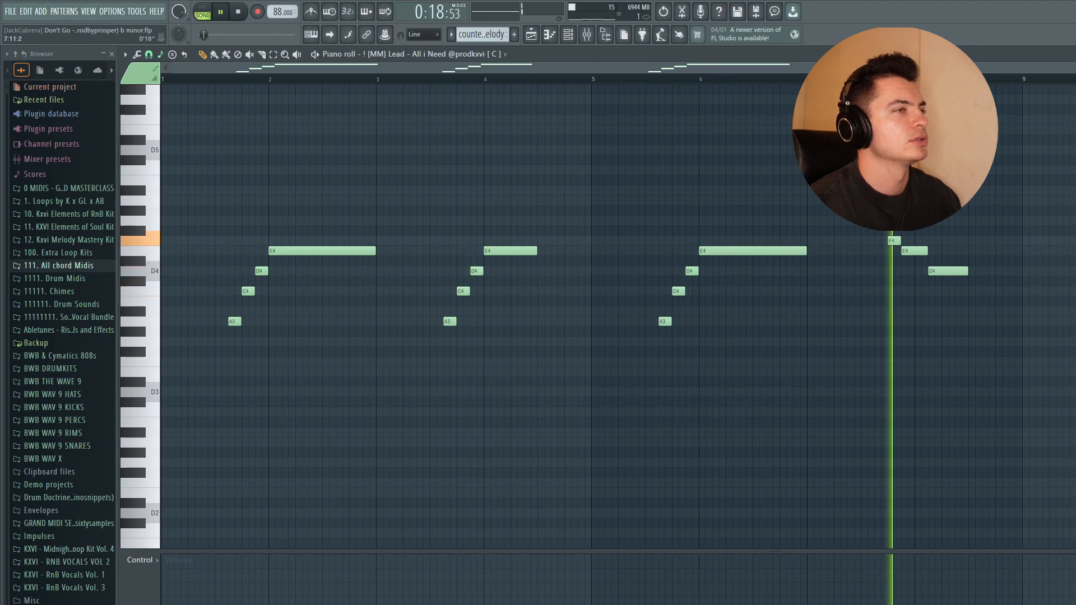
{"action": "key", "text": "space"}
Solo the bass track in the playlist, place the playhead at bar 9 and inspect the bass pattern's instrument.
{"action": "left_click", "coordinate": [532, 35]}
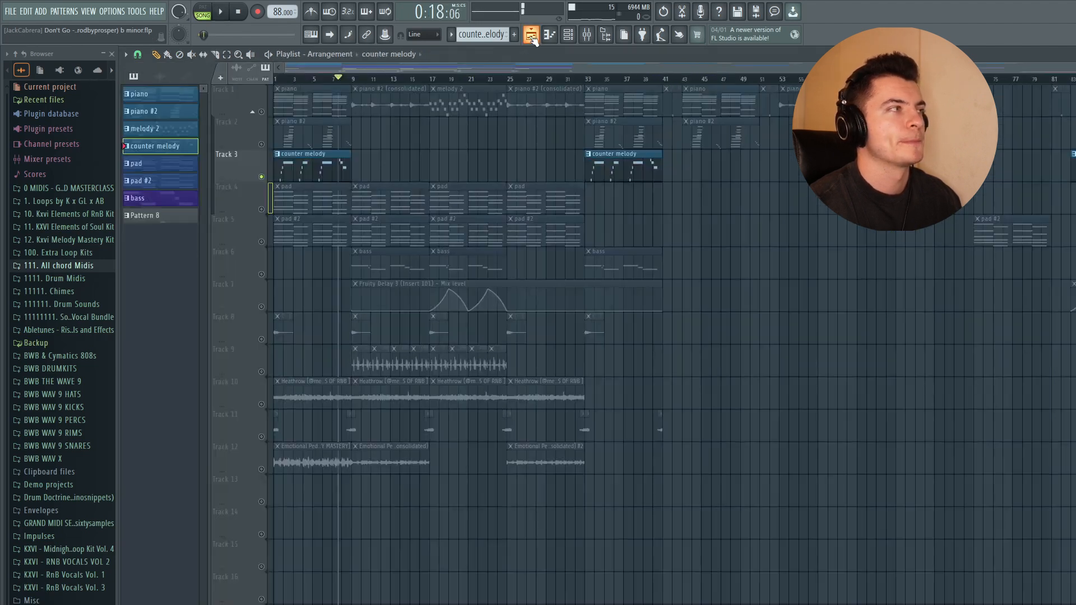
{"action": "left_click_drag", "start_coordinate": [338, 80], "coordinate": [162, 78]}
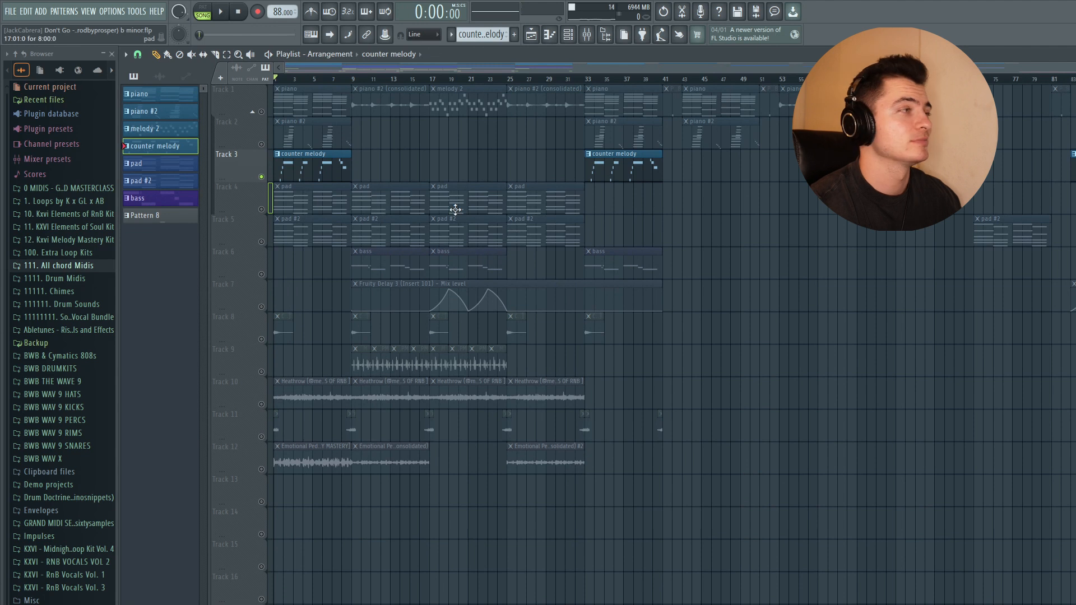
{"action": "right_click", "coordinate": [261, 274]}
{"action": "left_click", "coordinate": [353, 80]}
{"action": "left_click", "coordinate": [169, 196]}
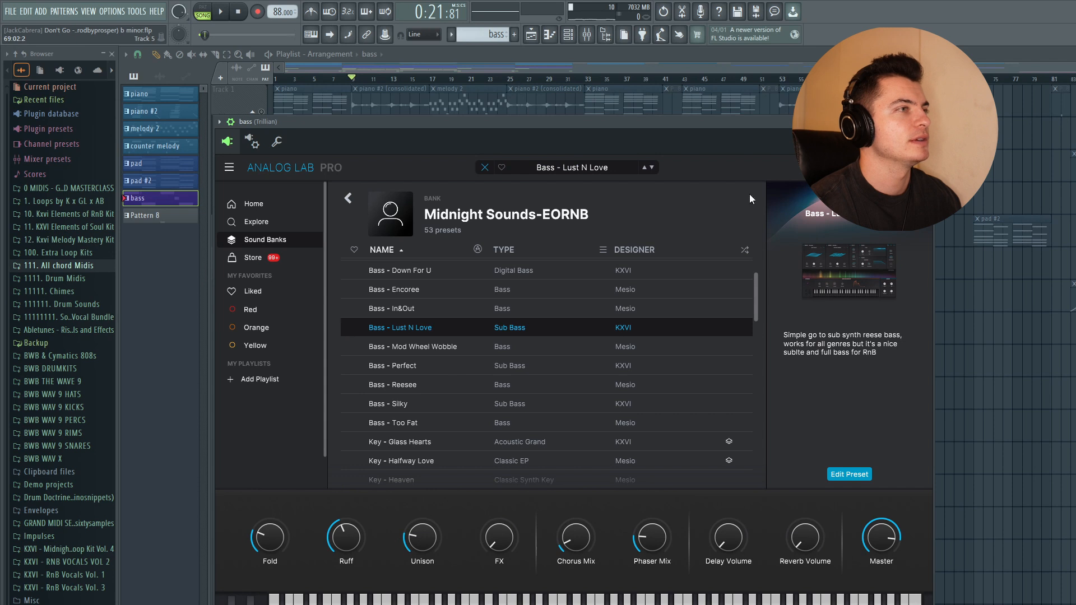
{"action": "left_click", "coordinate": [926, 122]}
Play the bass pattern in the piano roll and highlight its short C5 and D5 passing notes.
{"action": "key", "text": "F7"}
{"action": "scroll", "coordinate": [928, 238], "scroll_direction": "up", "scroll_amount": 5}
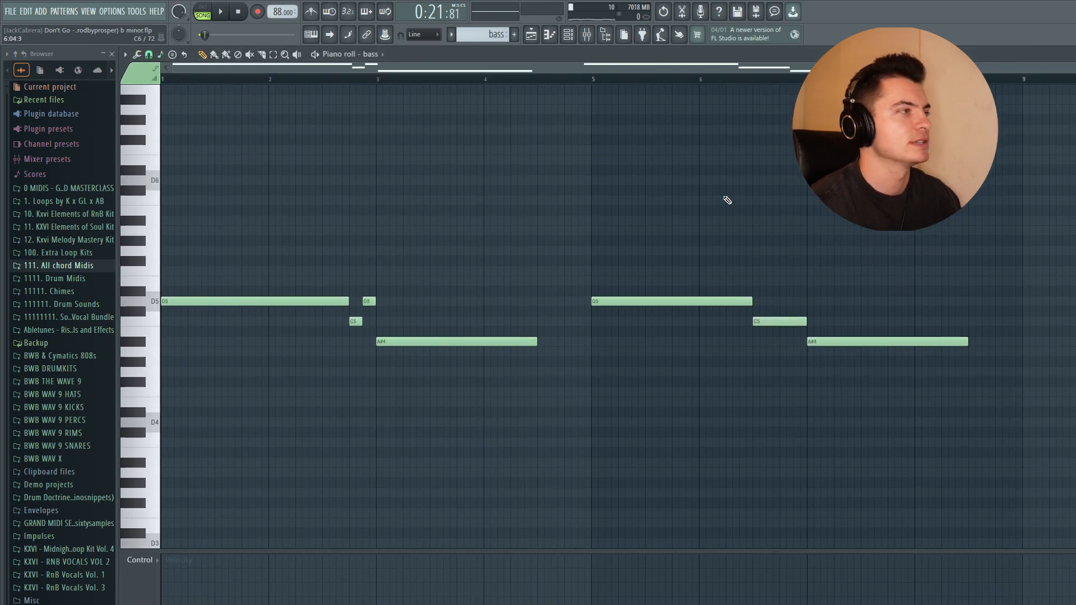
{"action": "key", "text": "space"}
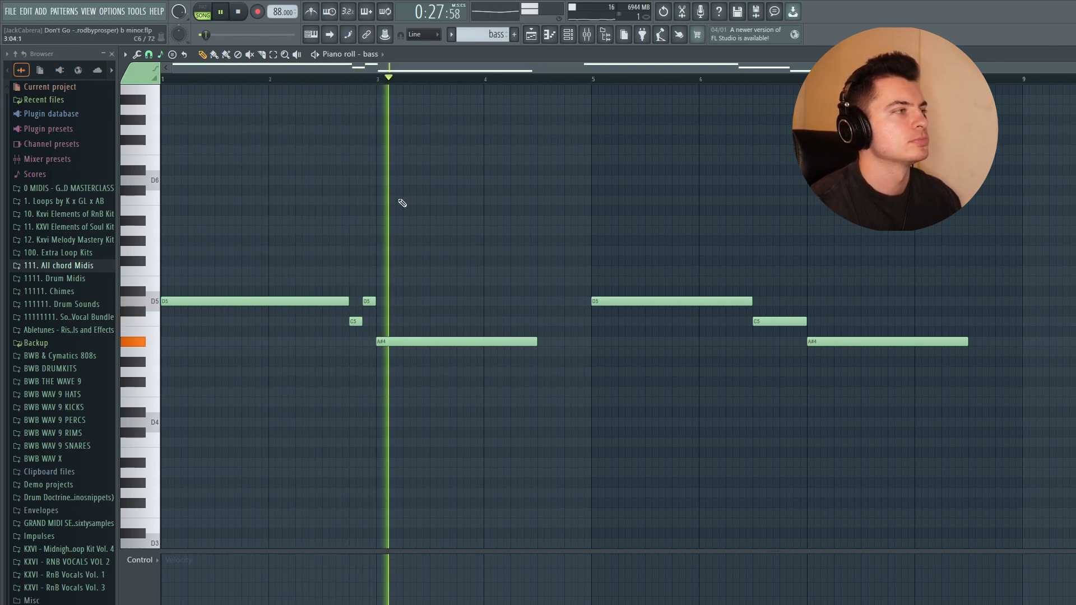
{"action": "key", "text": "space"}
{"action": "left_click_drag", "start_coordinate": [381, 294], "coordinate": [354, 324]}
{"action": "left_click", "coordinate": [780, 322], "text": "ctrl"}
Solo Track 1 in the playlist with the playhead at bar 17 and inspect the melody 2 pattern's instrument.
{"action": "left_click", "coordinate": [530, 34]}
{"action": "left_click_drag", "start_coordinate": [448, 79], "coordinate": [436, 83]}
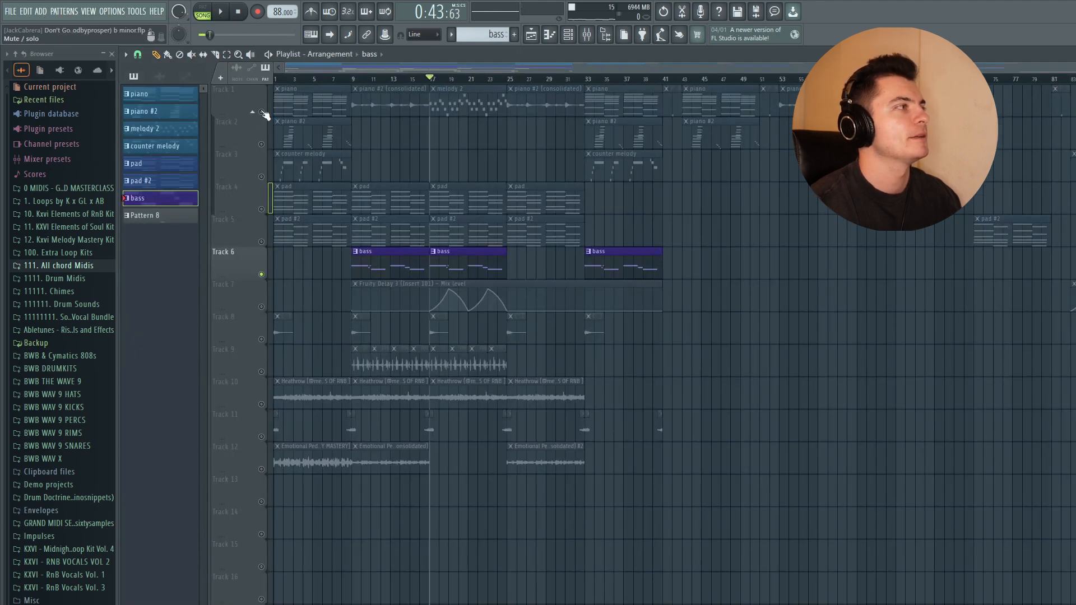
{"action": "left_click", "coordinate": [263, 113]}
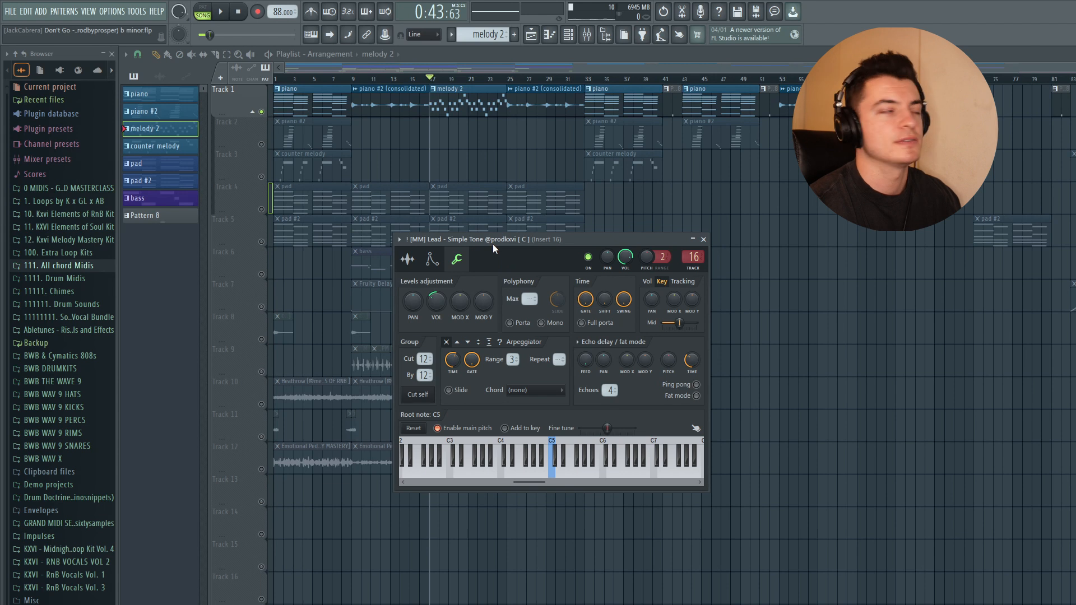
{"action": "left_click", "coordinate": [703, 239]}
Play the melody 2 pattern in the piano roll and highlight the note groups of its first two bars.
{"action": "key", "text": "F7"}
{"action": "key", "text": "space"}
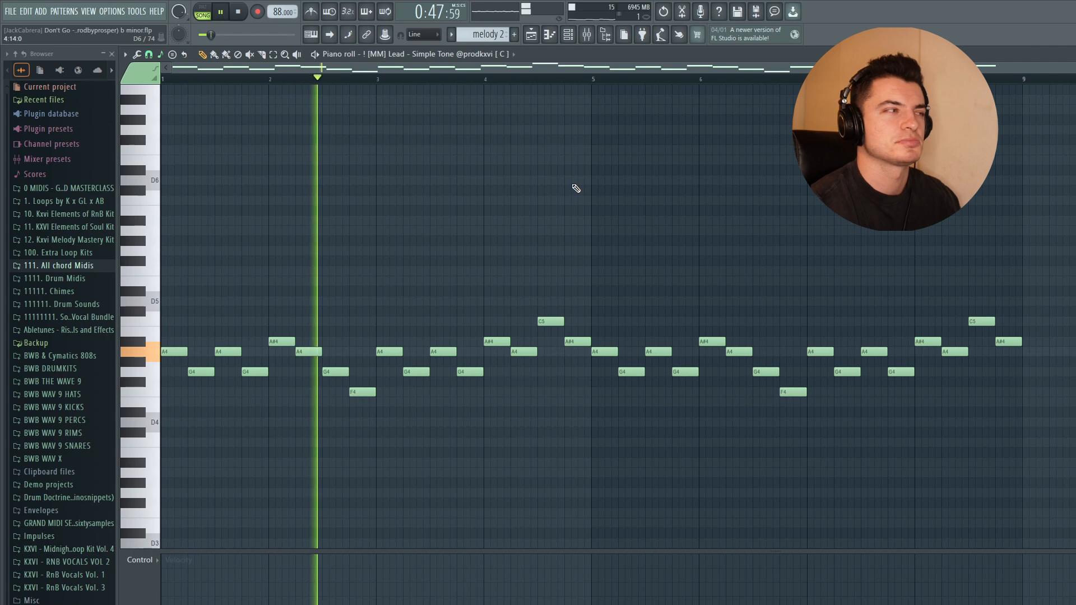
{"action": "key", "text": "space"}
{"action": "left_click_drag", "start_coordinate": [261, 394], "coordinate": [168, 344]}
{"action": "left_click_drag", "start_coordinate": [282, 330], "coordinate": [361, 405]}
Return to the playlist, list the project's audio clips and play the soloed Emotional Pedal Phrase clips on Track 12.
{"action": "key", "text": "F5"}
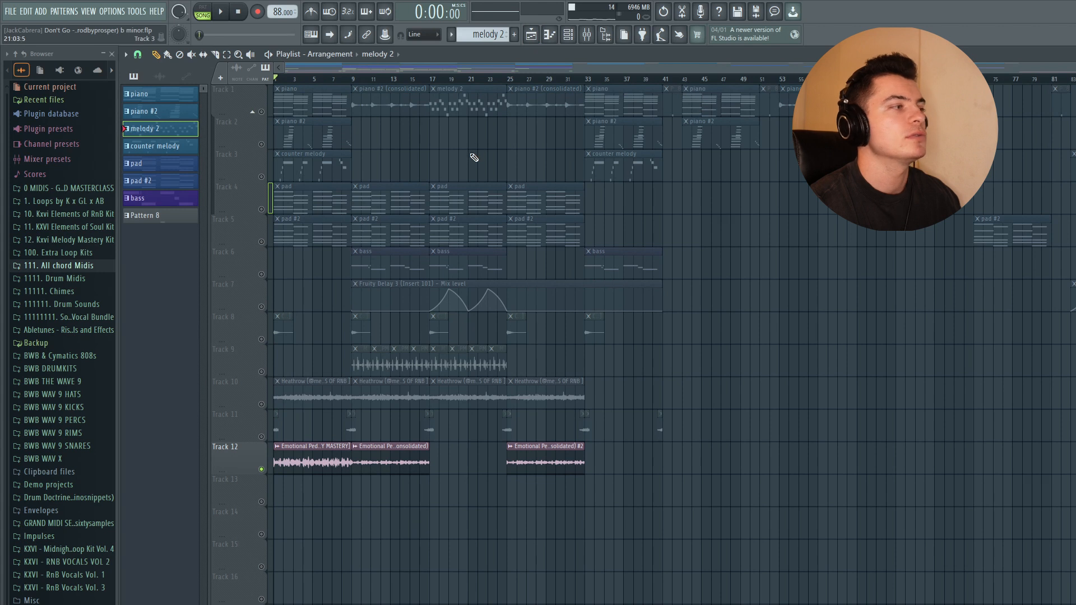
{"action": "left_click", "coordinate": [160, 76]}
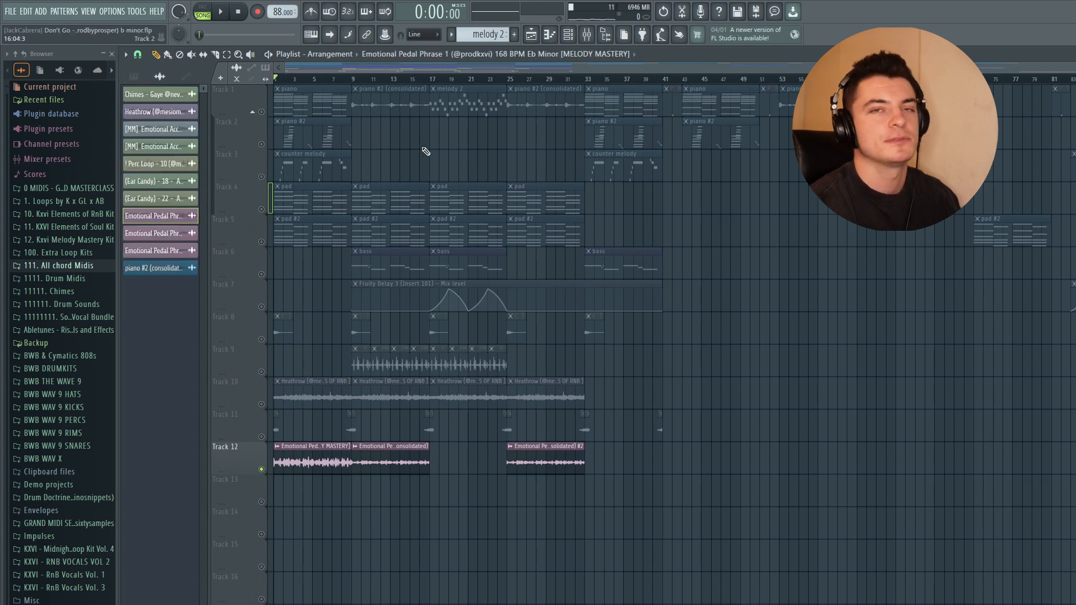
{"action": "key", "text": "space"}
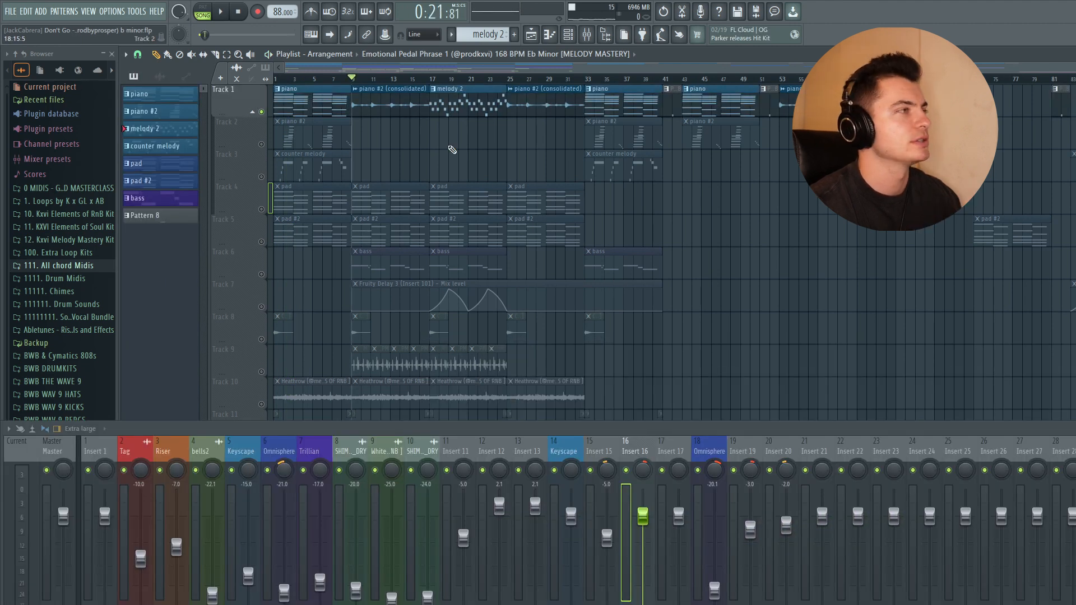
Play the consolidated piano #2 clip on Track 1 from bar 9.
{"action": "key", "text": "space"}
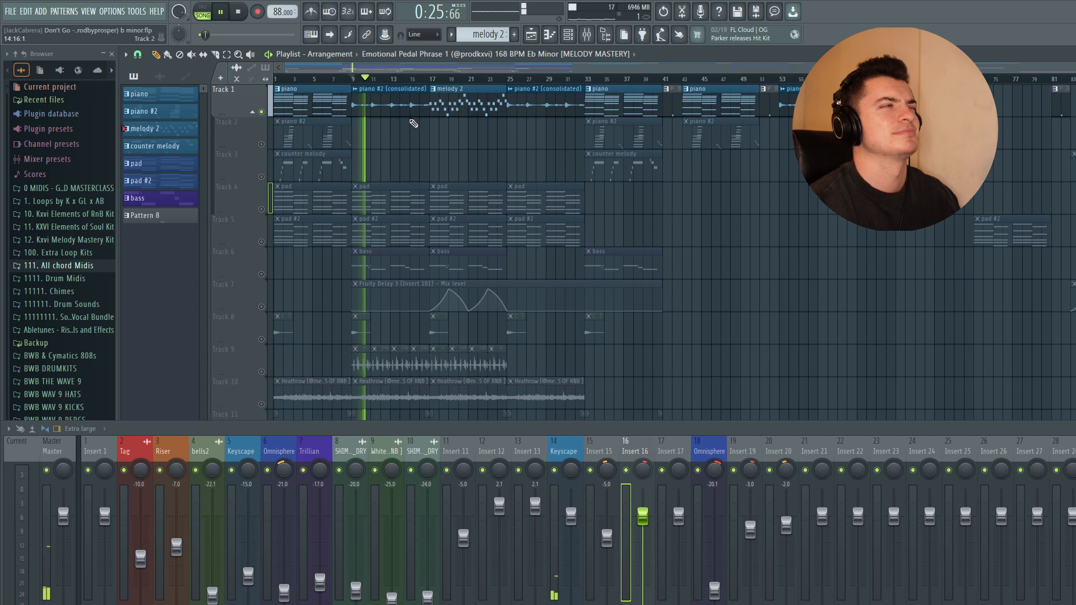
{"action": "key", "text": "space"}
{"action": "left_click", "coordinate": [357, 90]}
{"action": "left_click", "coordinate": [353, 80]}
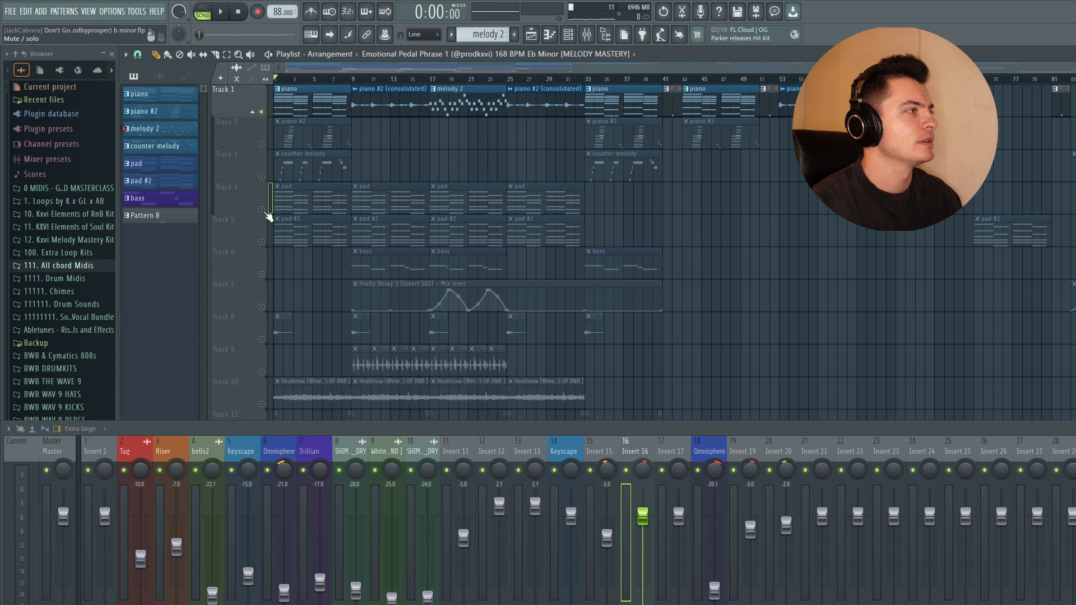
Keep Track 1 soloed and play its piano while inspecting the ValhallaVintageVerb settings on mixer track 5, Keyscape.
{"action": "right_click", "coordinate": [261, 209]}
{"action": "right_click", "coordinate": [261, 111]}
{"action": "left_click", "coordinate": [244, 450]}
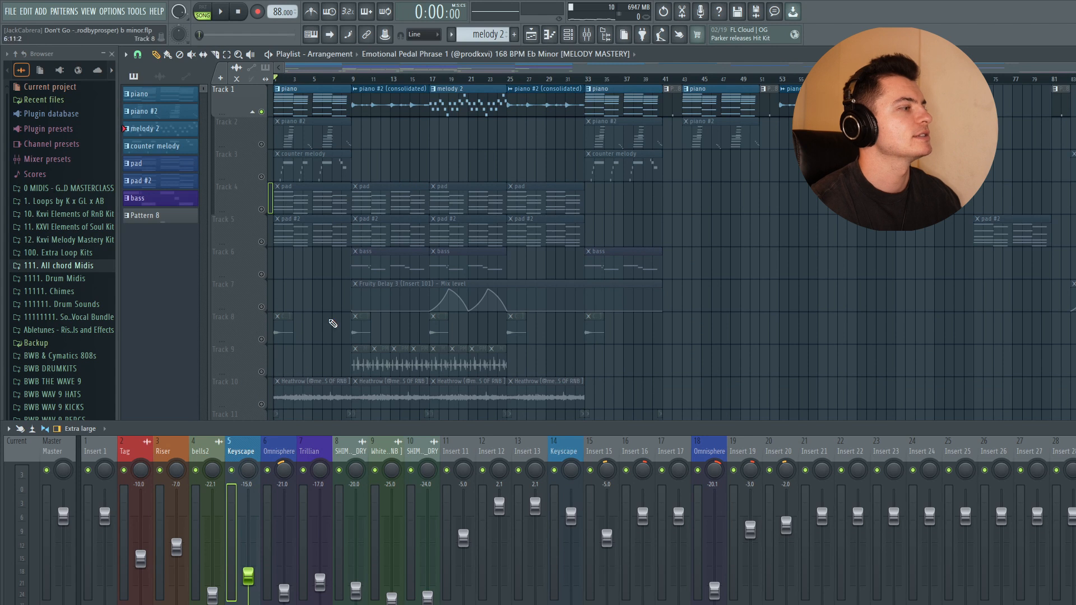
{"action": "key", "text": "space"}
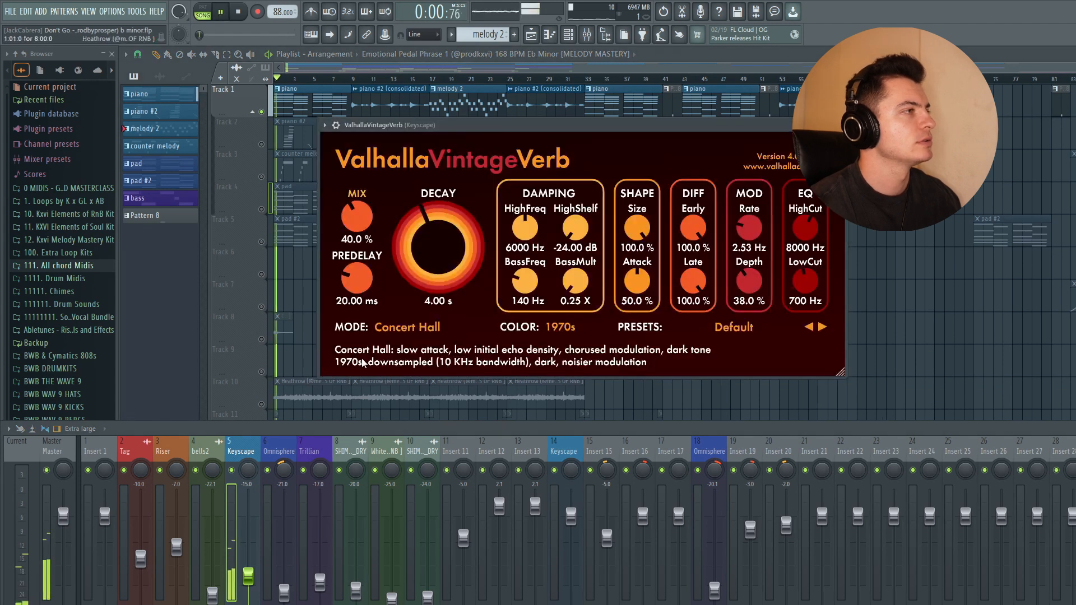
{"action": "key", "text": "space"}
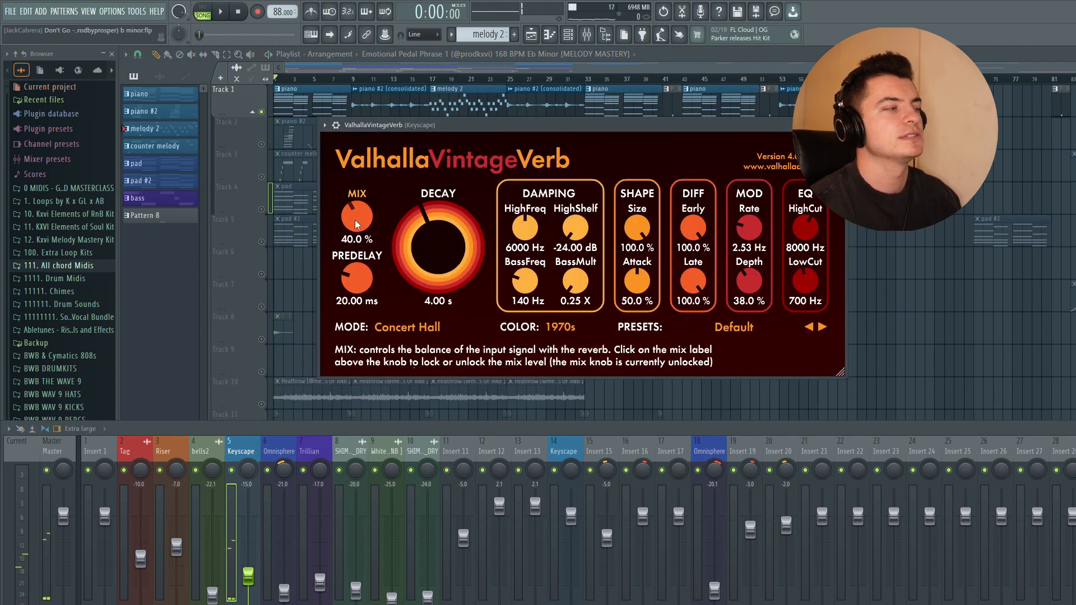
Inspect the Fruity parametric EQ 2 curve on the Keyscape mixer track and close the effect windows.
{"action": "left_click", "coordinate": [1073, 487]}
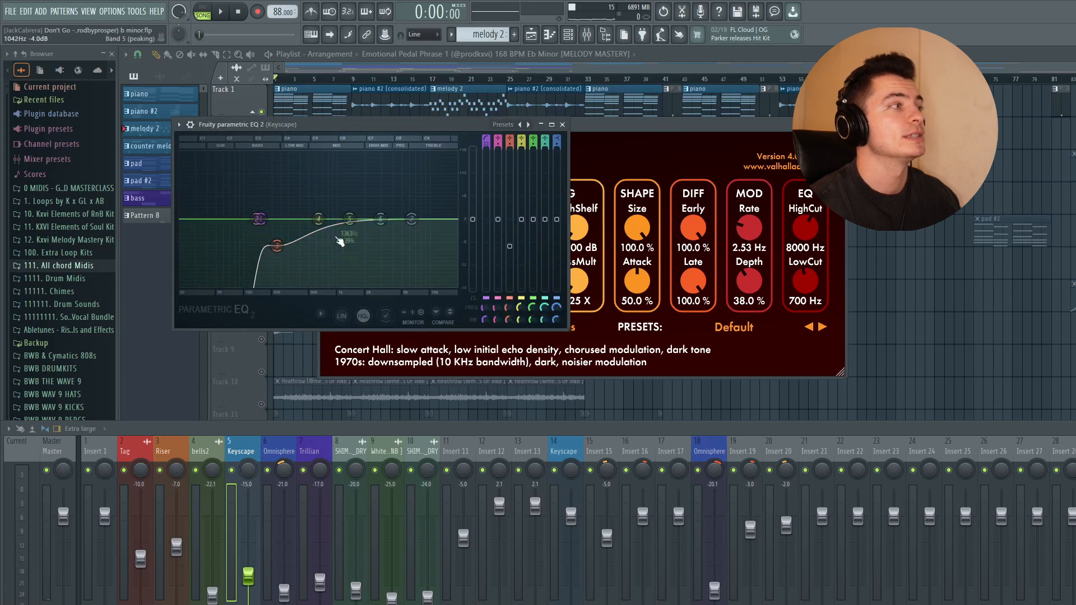
{"action": "left_click", "coordinate": [563, 124]}
{"action": "key", "text": "Escape"}
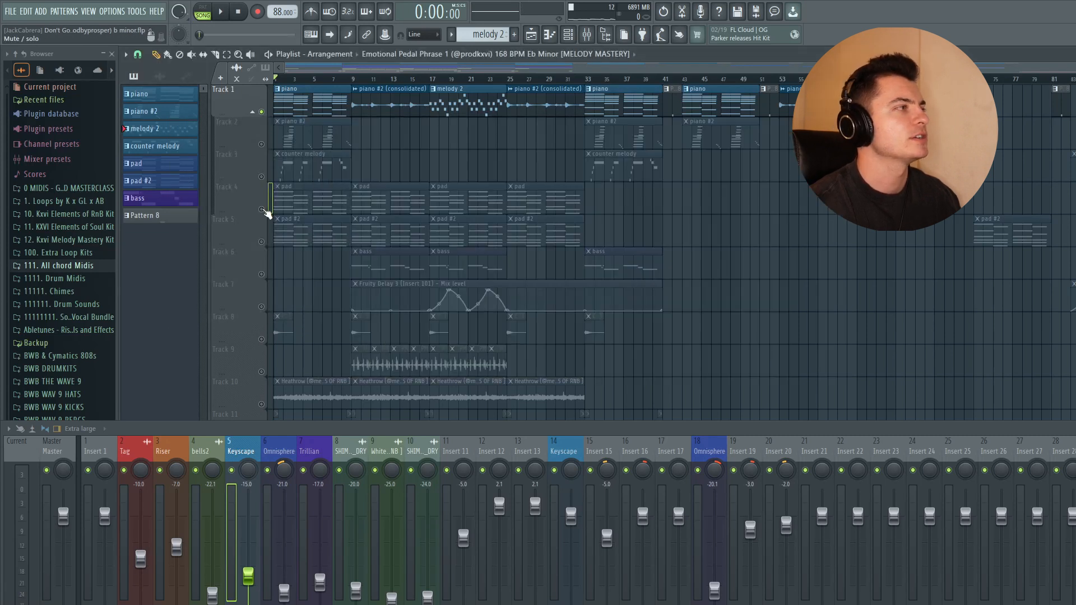
Play the soloed pad on Track 4 and view its Analog Lab preset, Pad - U and The 6.
{"action": "key", "text": "space"}
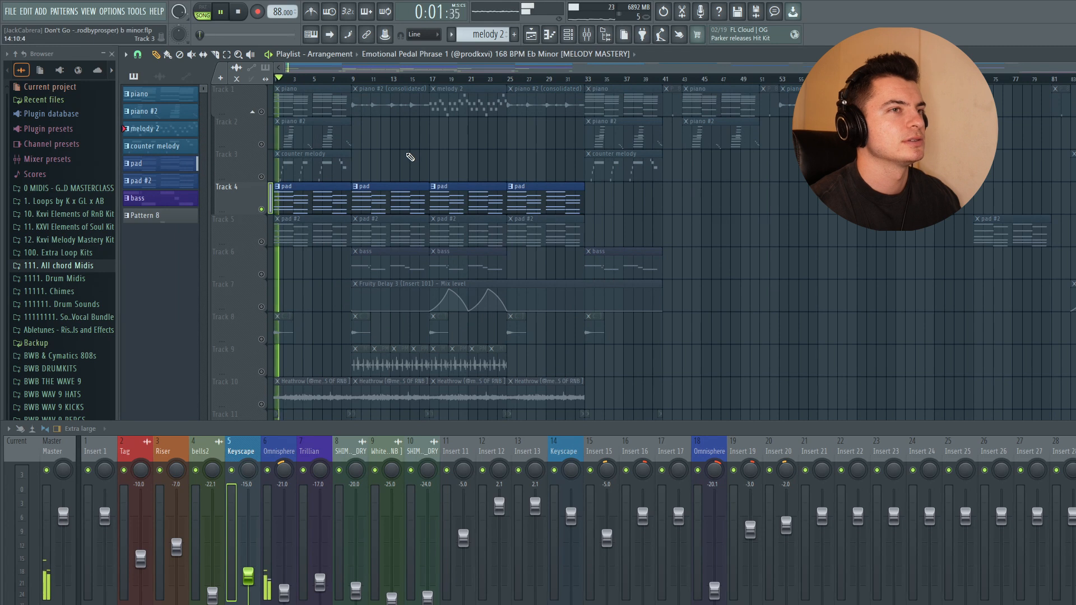
{"action": "key", "text": "F6"}
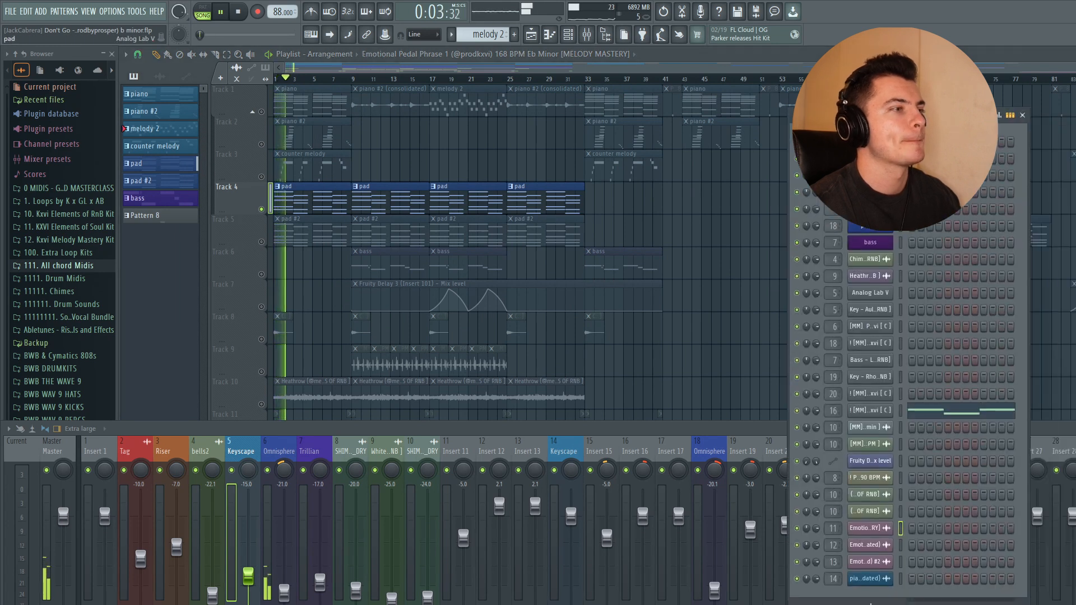
{"action": "left_click", "coordinate": [871, 209]}
{"action": "left_click_drag", "start_coordinate": [578, 156], "coordinate": [449, 104]}
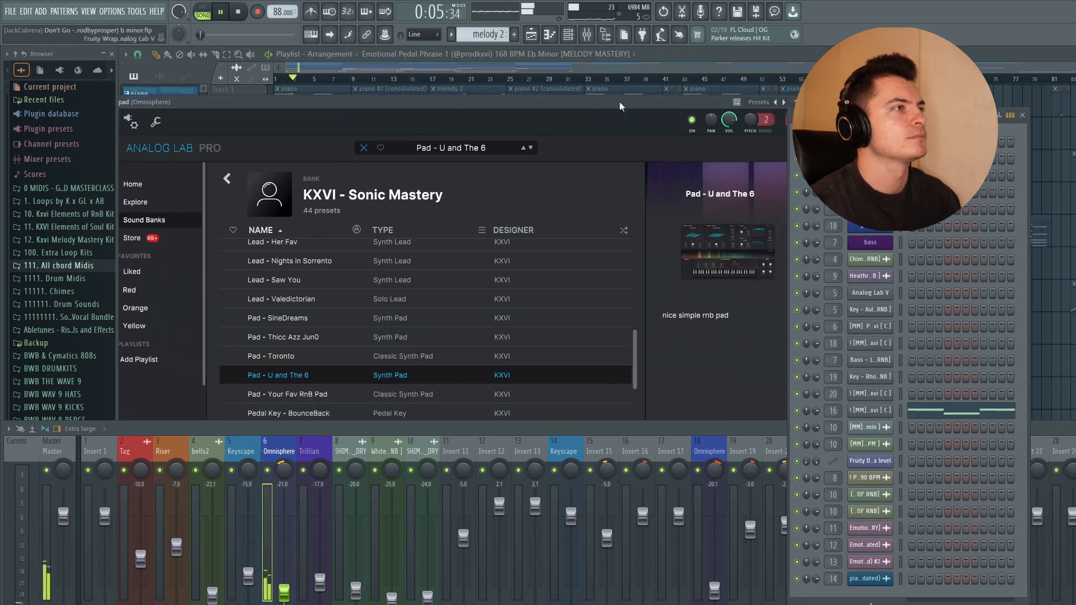
{"action": "left_click_drag", "start_coordinate": [695, 102], "coordinate": [618, 96]}
{"action": "left_click", "coordinate": [734, 95]}
{"action": "key", "text": "space"}
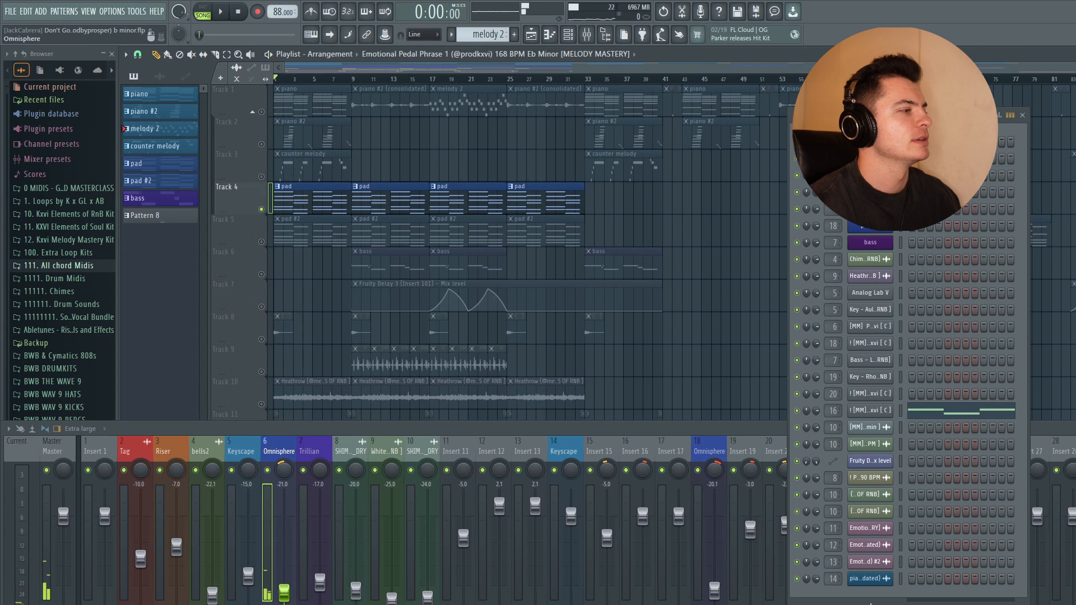
Inspect the ValhallaVintageVerb and Fruity parametric EQ 2 settings on mixer track 6, Omnisphere, and close both windows.
{"action": "left_click", "coordinate": [284, 602]}
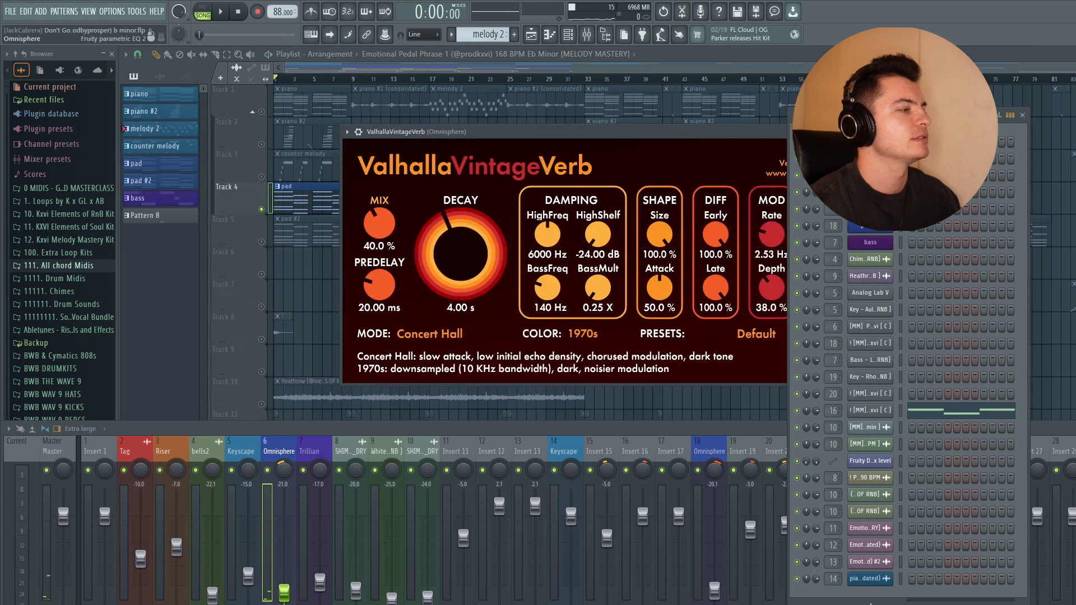
{"action": "left_click", "coordinate": [283, 602]}
{"action": "left_click_drag", "start_coordinate": [674, 257], "coordinate": [673, 248]}
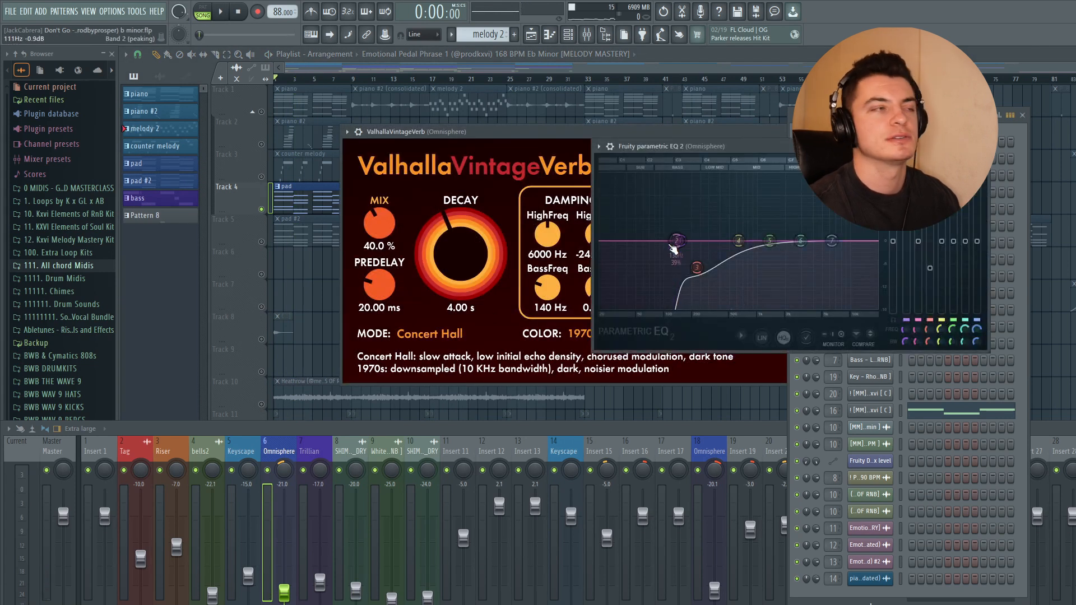
{"action": "key", "text": "Escape"}
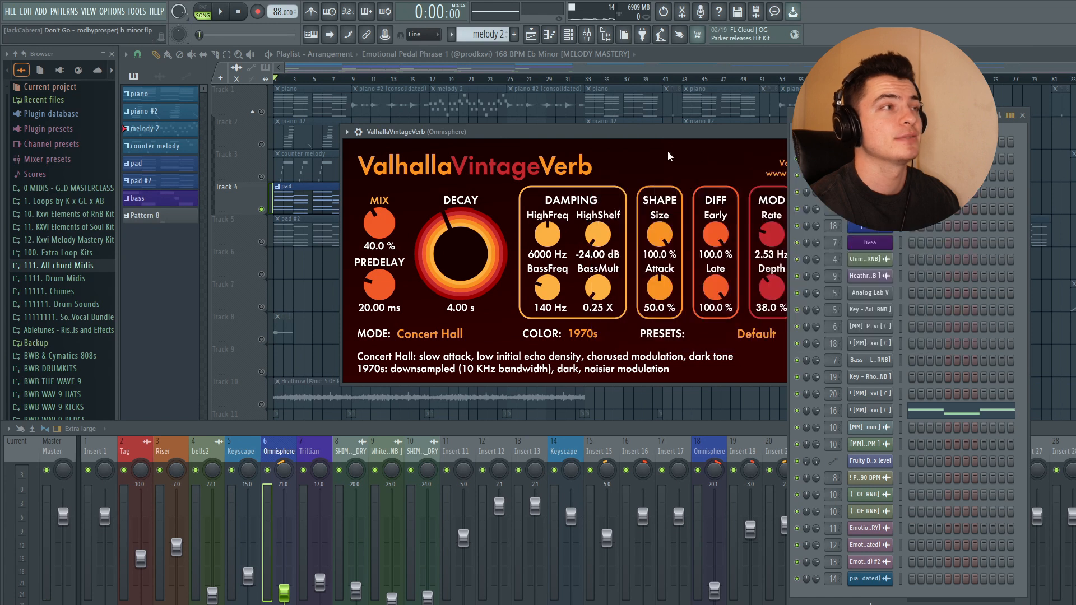
{"action": "key", "text": "Escape"}
Solo Track 5, play pad #2 and view its Analog Lab preset, Pad - Texture Layers.
{"action": "left_click", "coordinate": [261, 245]}
{"action": "key", "text": "space"}
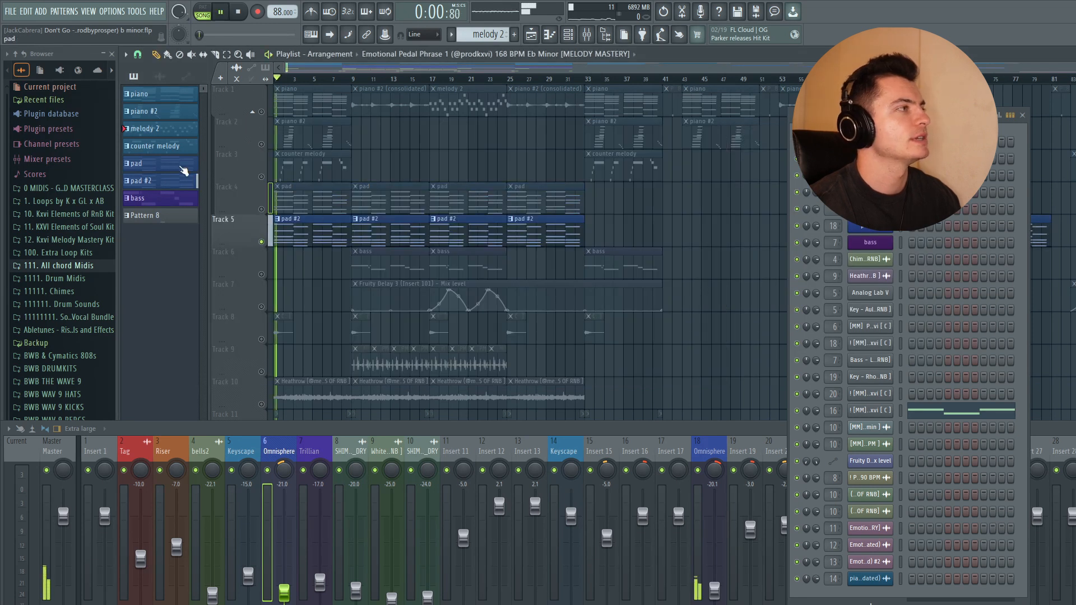
{"action": "left_click", "coordinate": [873, 228]}
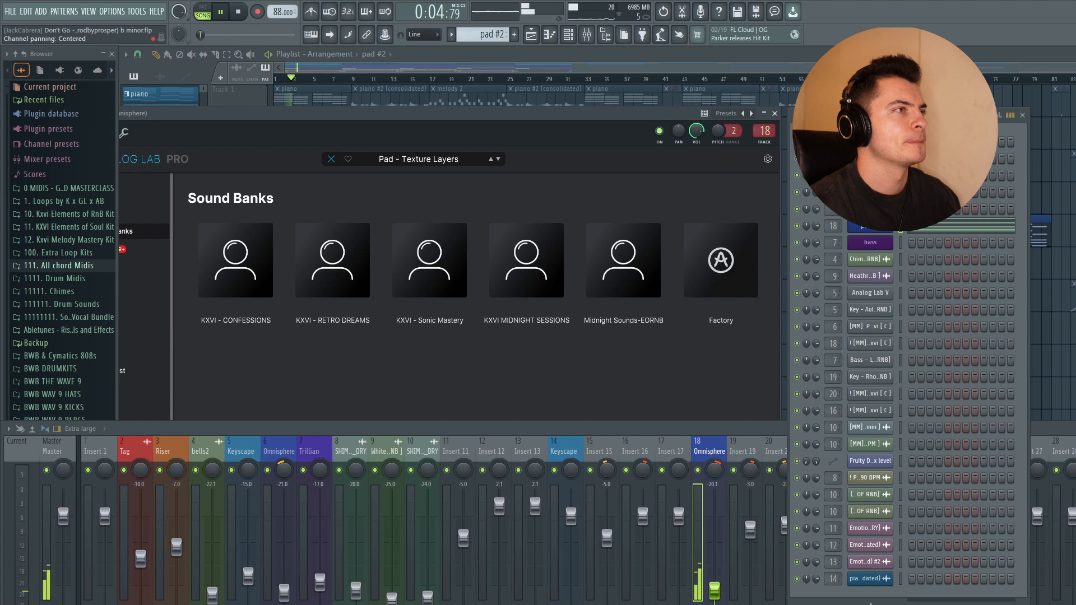
{"action": "left_click", "coordinate": [775, 114]}
{"action": "key", "text": "space"}
Inspect the ValhallaVintageVerb and parametric EQ on mixer track 18 used by pad #2, closing both windows.
{"action": "left_click", "coordinate": [709, 604]}
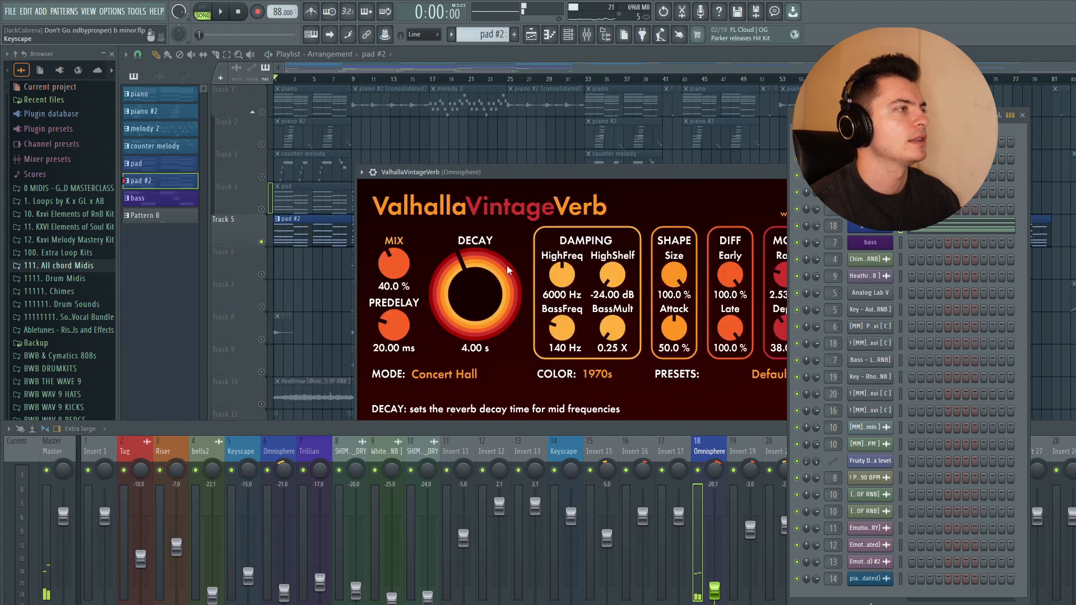
{"action": "left_click", "coordinate": [709, 604]}
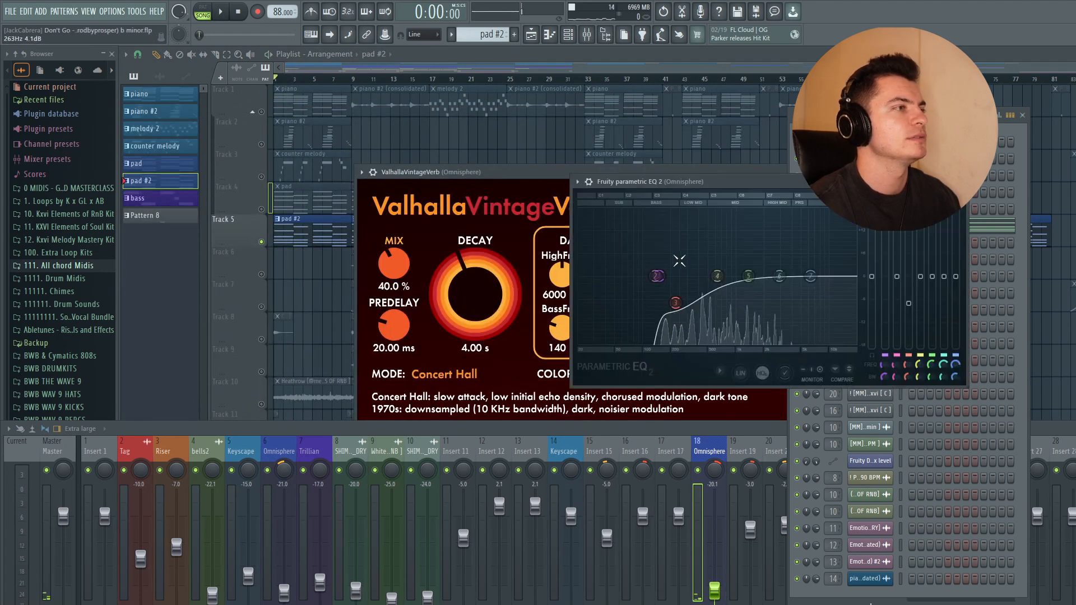
{"action": "left_click", "coordinate": [960, 182]}
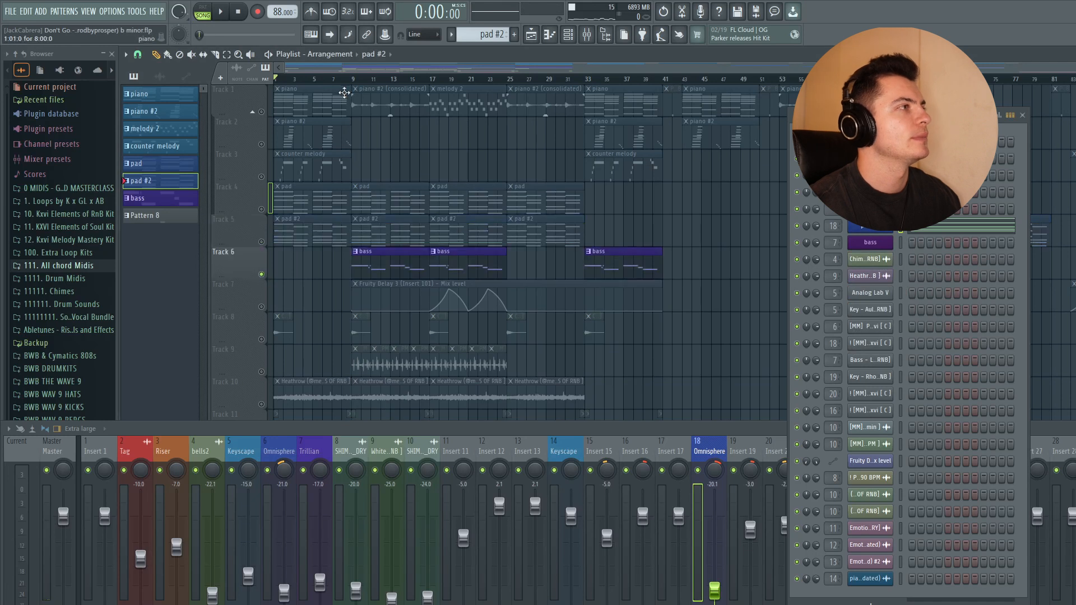
Play the soloed bass on Track 6 from bar 9 and select its mixer track 7, Trillian.
{"action": "left_click", "coordinate": [354, 80]}
{"action": "key", "text": "space"}
{"action": "left_click", "coordinate": [322, 456]}
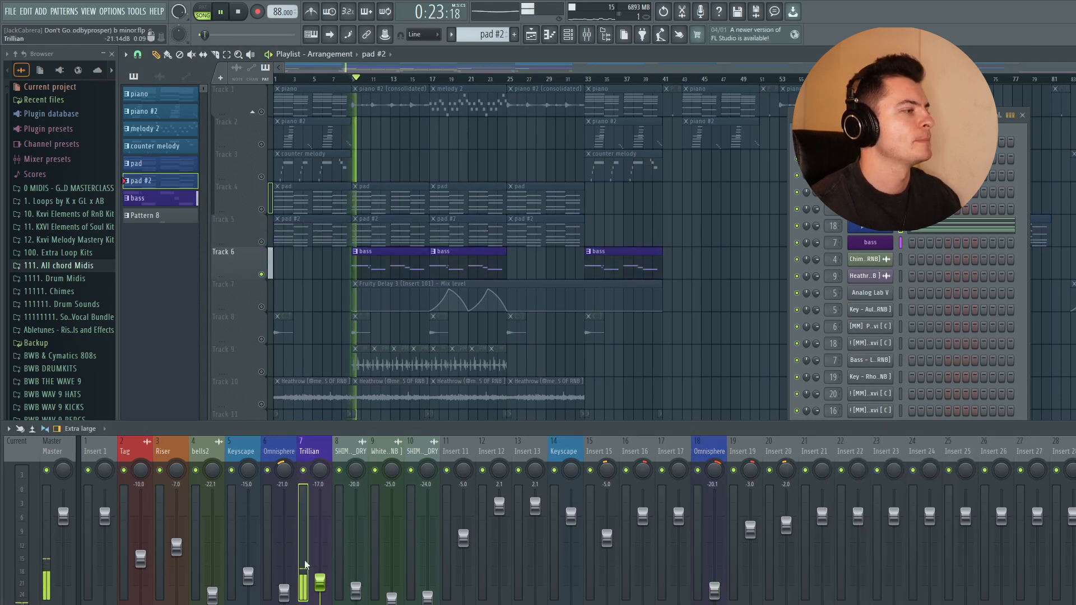
Inspect the ValhallaVintageVerb and Fruity parametric EQ 2 on the Trillian mixer track, stopping playback and closing both windows.
{"action": "left_click", "coordinate": [314, 604]}
{"action": "key", "text": "space"}
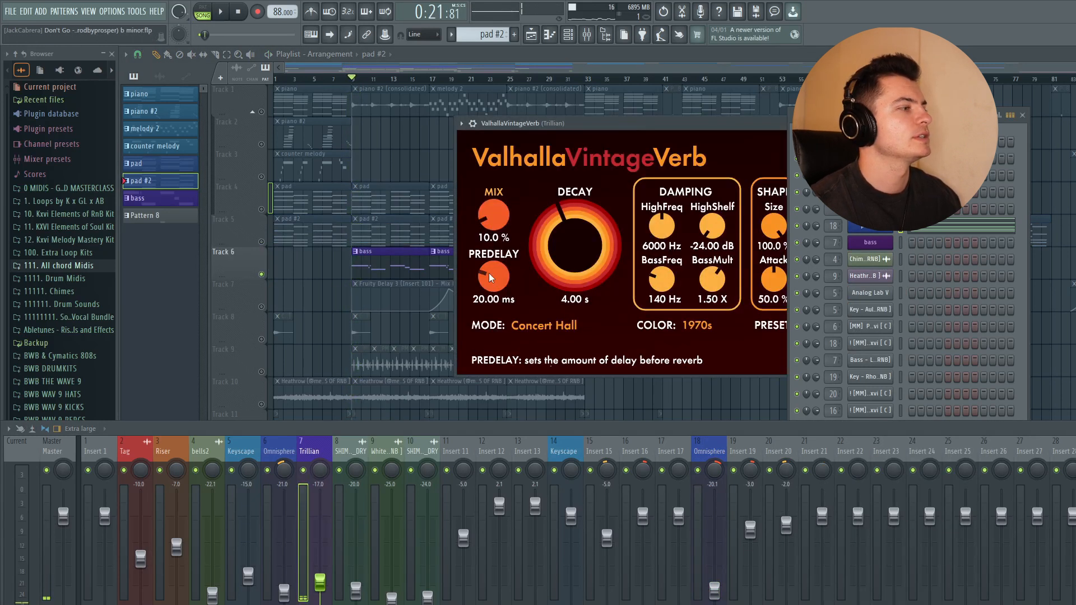
{"action": "left_click", "coordinate": [1073, 493]}
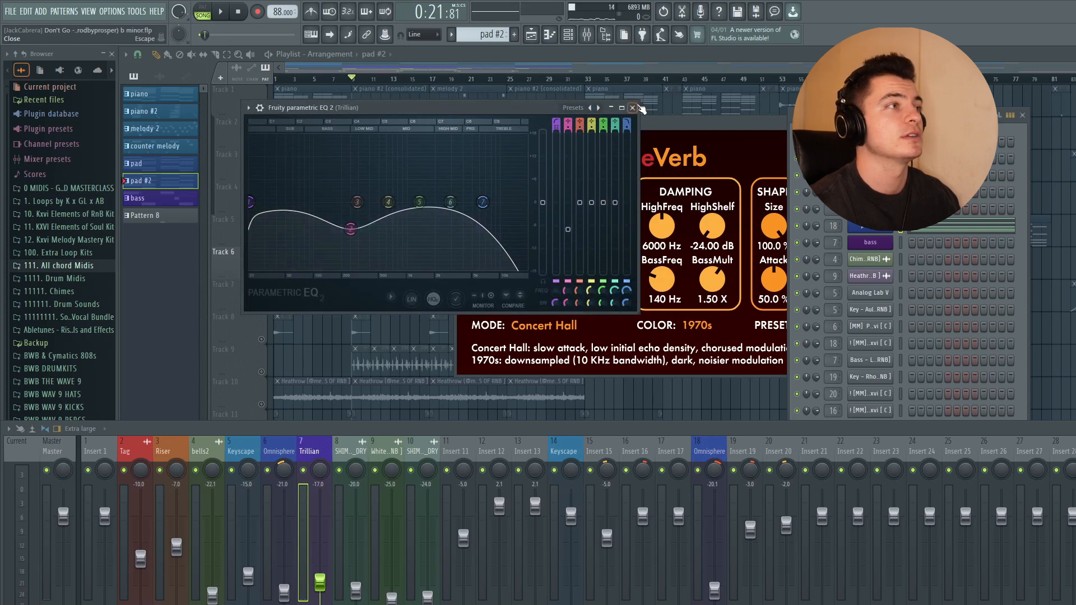
{"action": "left_click", "coordinate": [632, 107]}
{"action": "left_click_drag", "start_coordinate": [930, 123], "coordinate": [675, 122]}
{"action": "left_click", "coordinate": [721, 112]}
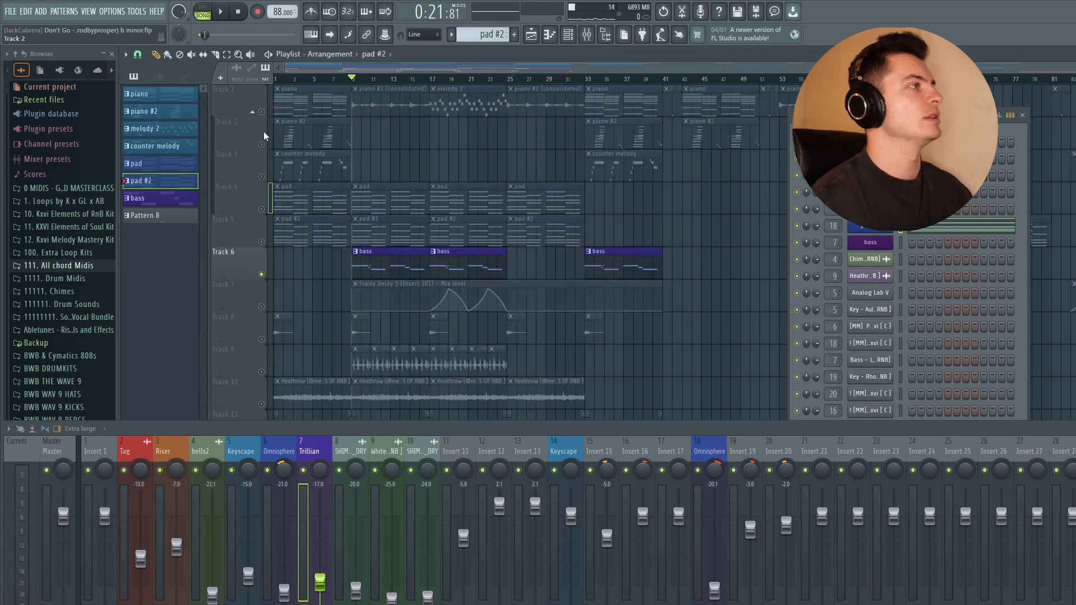
Play Track 1's consolidated piano from bar 9 and inspect Decimort 2 on mixer track 14, moving the channel rack aside.
{"action": "key", "text": "space"}
{"action": "left_click", "coordinate": [571, 455]}
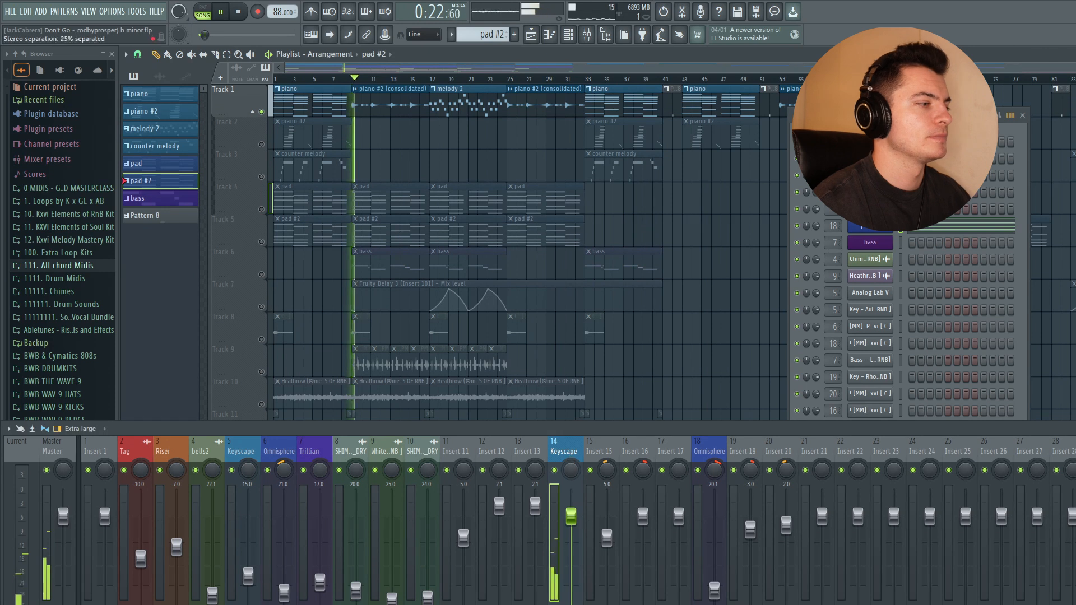
{"action": "left_click", "coordinate": [1071, 488]}
{"action": "key", "text": "space"}
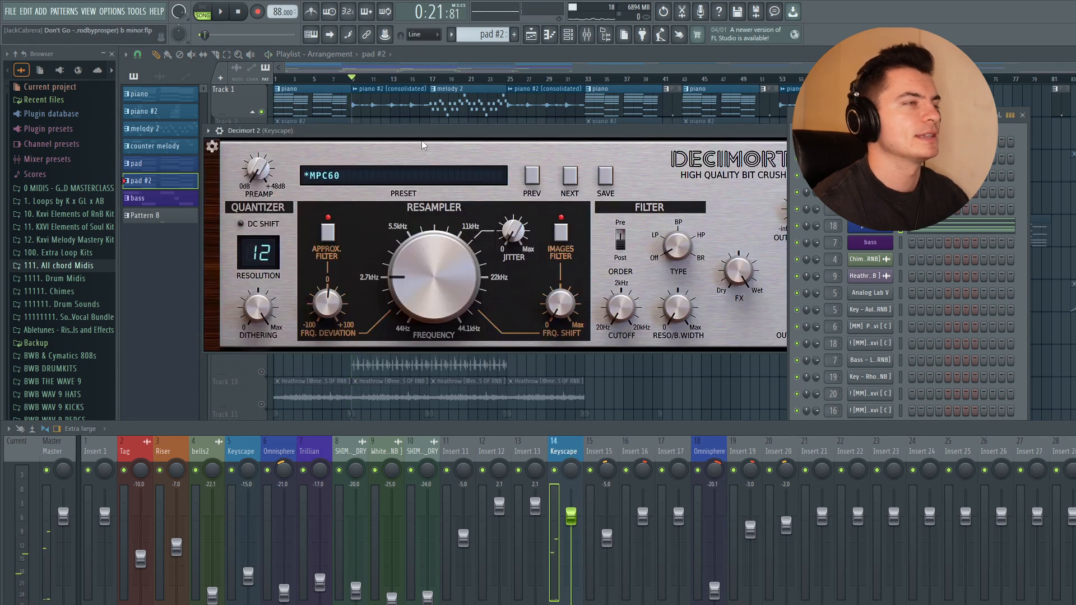
{"action": "left_click_drag", "start_coordinate": [908, 116], "coordinate": [1069, 113]}
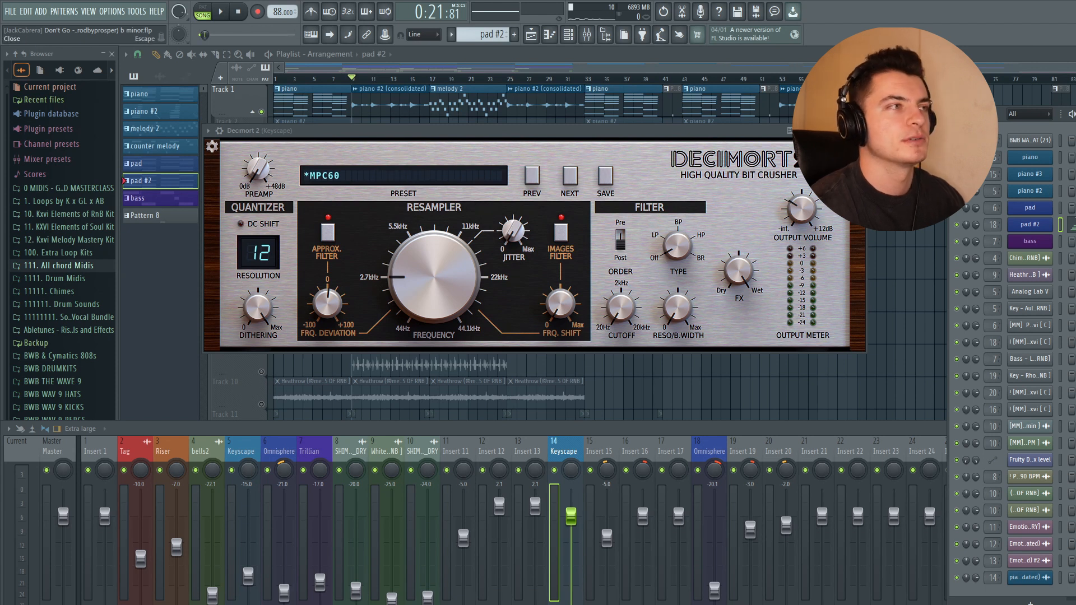
{"action": "left_click", "coordinate": [861, 131]}
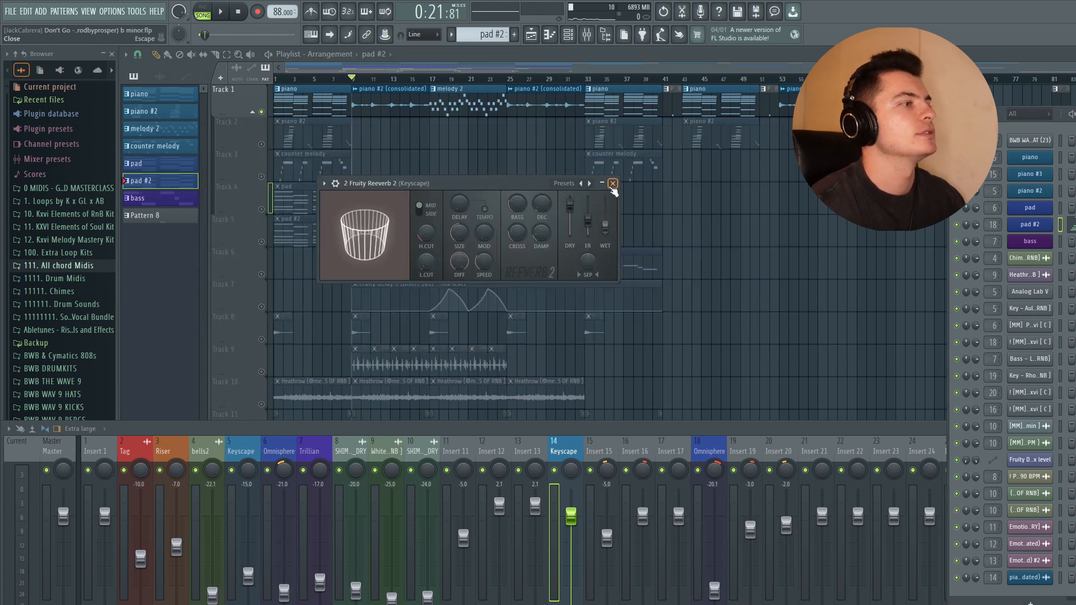
Review Fruity Reeverb 2 and both parametric EQs on mixer track 14, Keyscape, closing each window.
{"action": "left_click", "coordinate": [613, 184]}
{"action": "scroll", "coordinate": [564, 447], "scroll_direction": "down", "scroll_amount": 1}
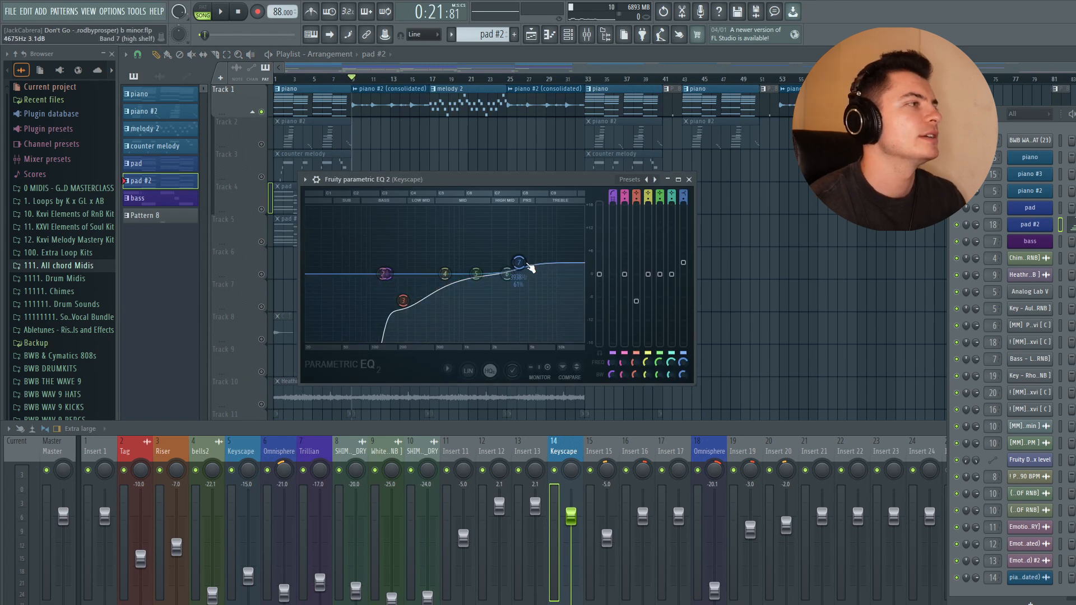
{"action": "left_click", "coordinate": [690, 179]}
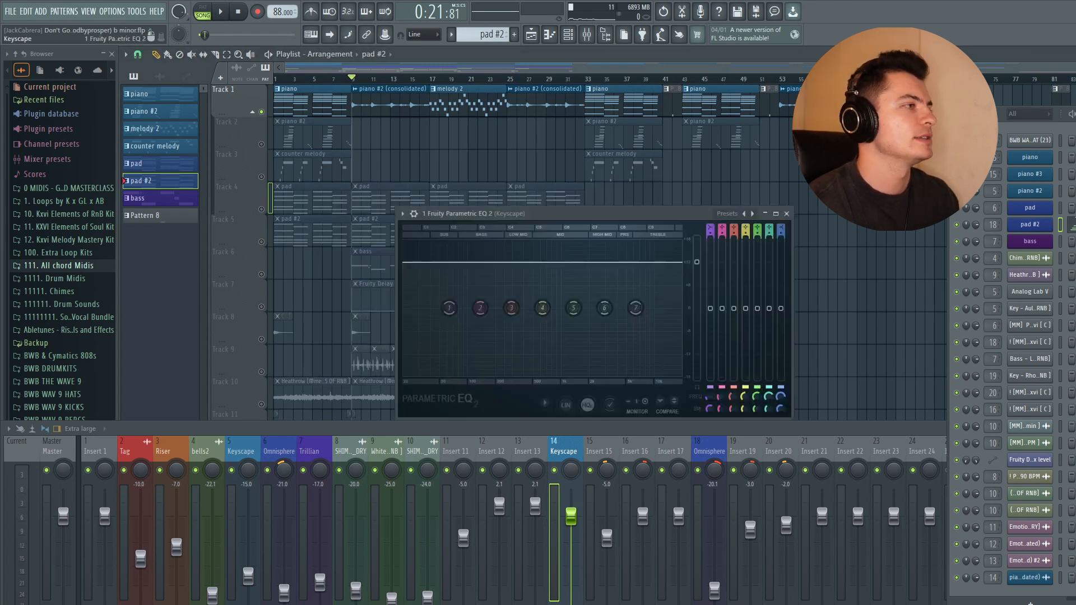
{"action": "left_click", "coordinate": [786, 213]}
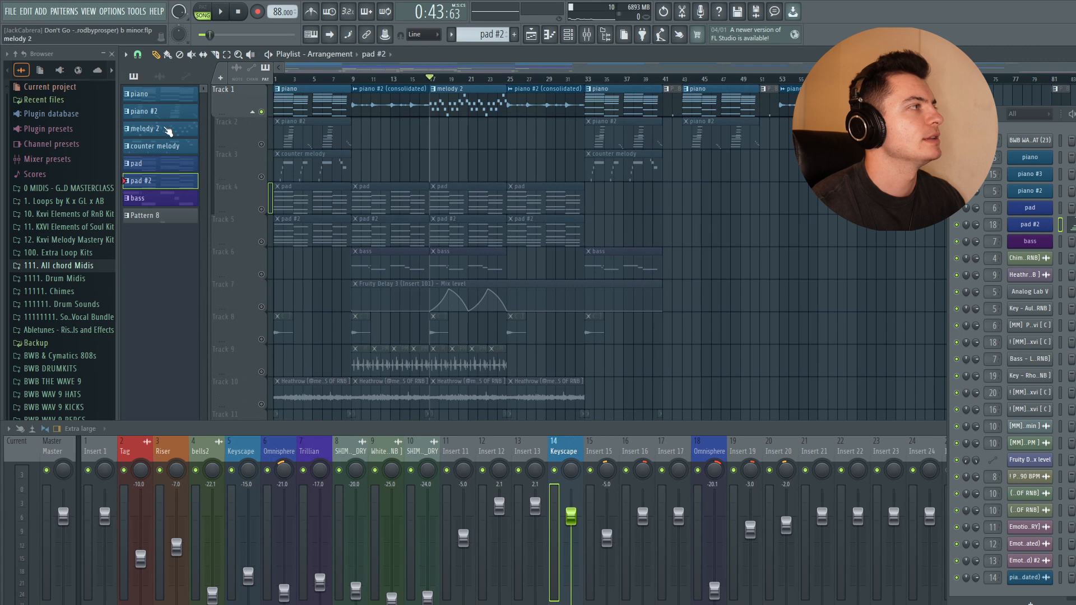
Select the melody 2 pattern, play its clip on Track 1 from bar 17 and select mixer Insert 16.
{"action": "left_click", "coordinate": [169, 131]}
{"action": "key", "text": "space"}
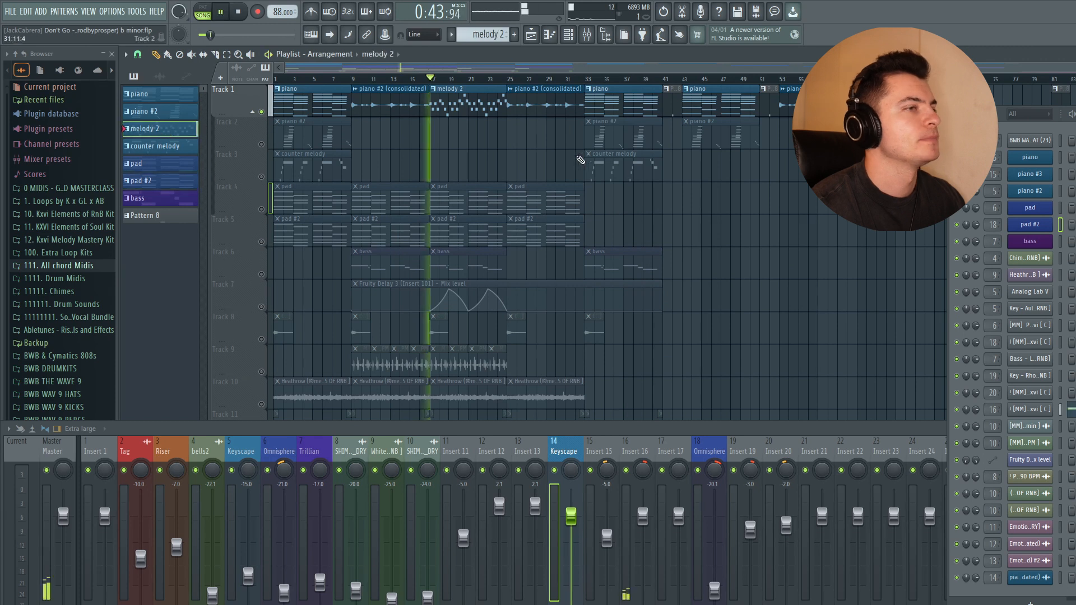
{"action": "left_click", "coordinate": [648, 448]}
{"action": "key", "text": "space"}
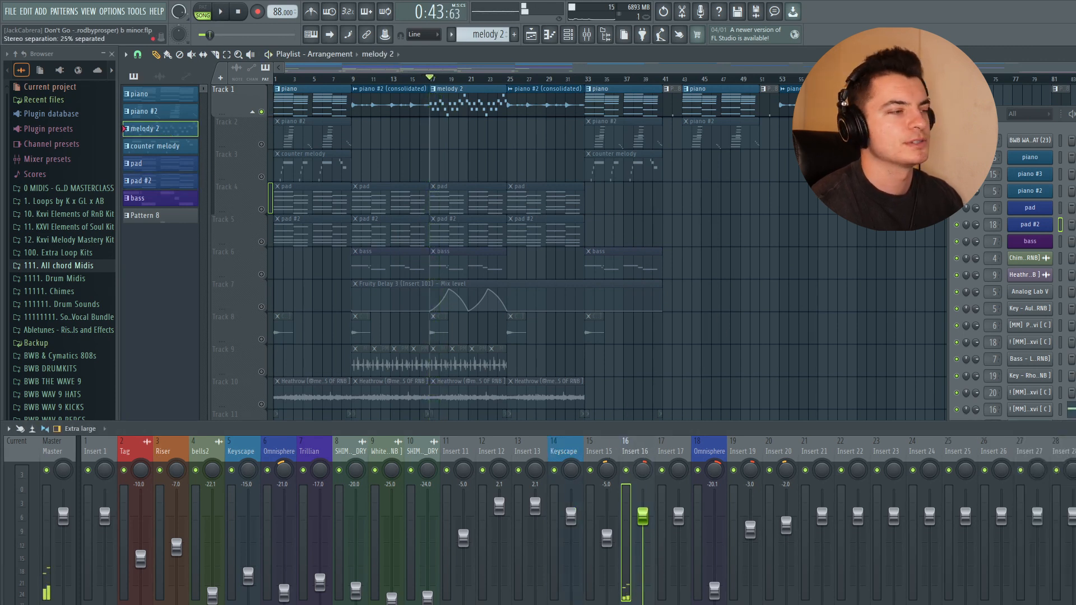
Inspect Fruity Delay 3's feedback level and cutoff on Insert 16 while playing the melody, and close the delay.
{"action": "left_click_drag", "start_coordinate": [545, 180], "coordinate": [474, 176]}
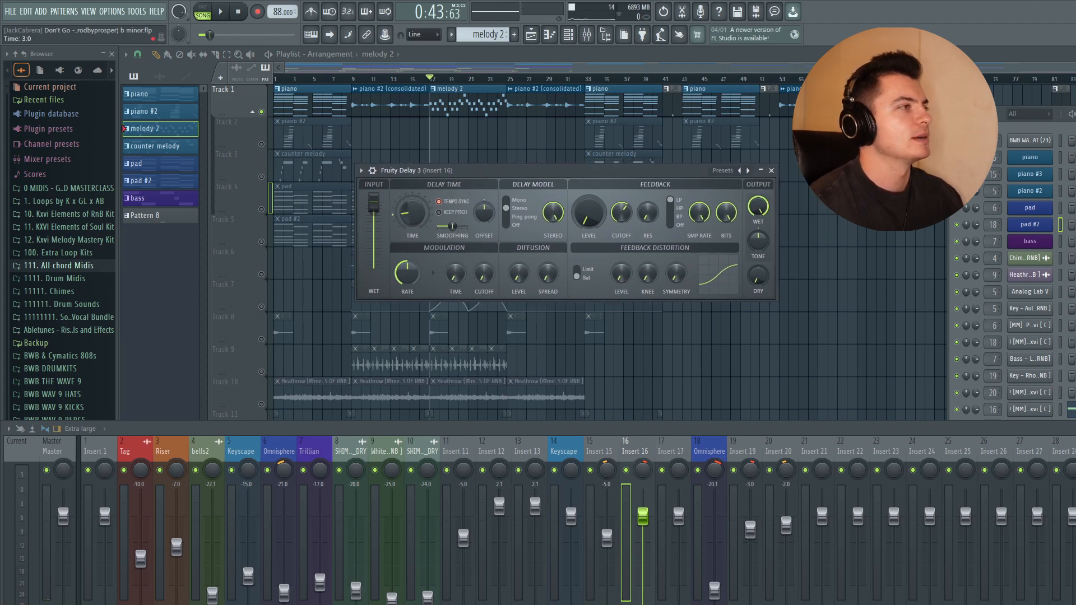
{"action": "left_click_drag", "start_coordinate": [588, 212], "coordinate": [588, 206]}
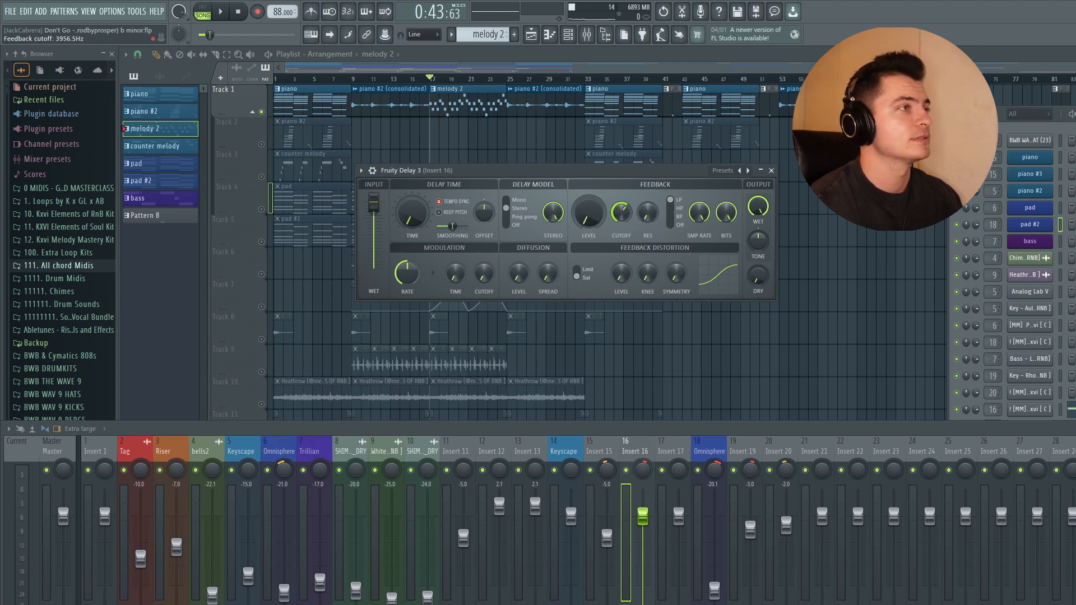
{"action": "key", "text": "space"}
{"action": "mouse_move", "coordinate": [621, 212]}
{"action": "left_mouse_down"}
{"action": "mouse_move", "coordinate": [621, 230]}
{"action": "mouse_move", "coordinate": [621, 199]}
{"action": "left_mouse_up"}
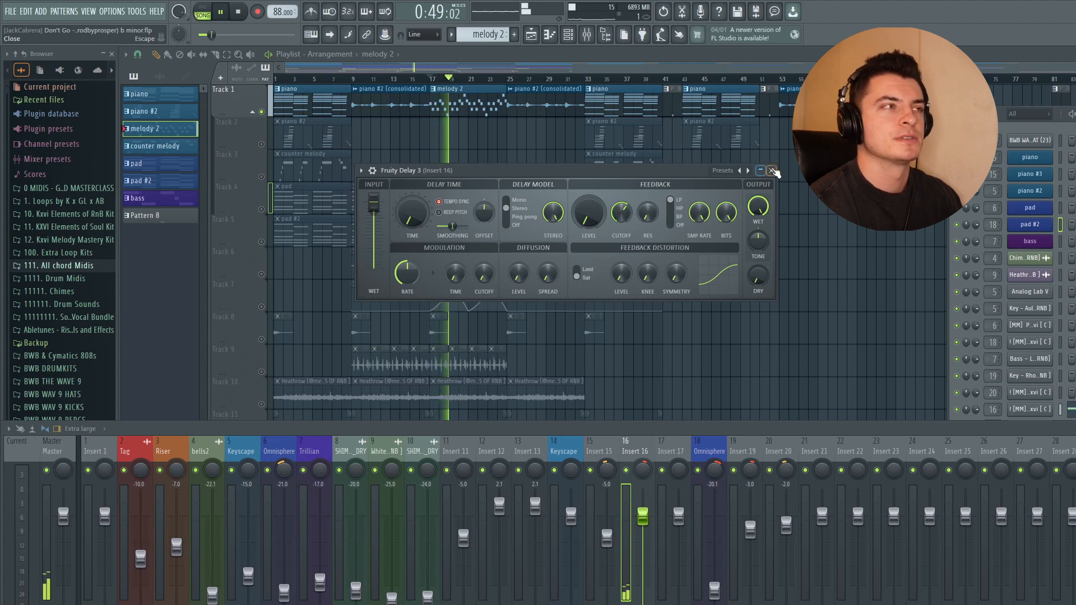
{"action": "left_click", "coordinate": [772, 171]}
{"action": "key", "text": "space"}
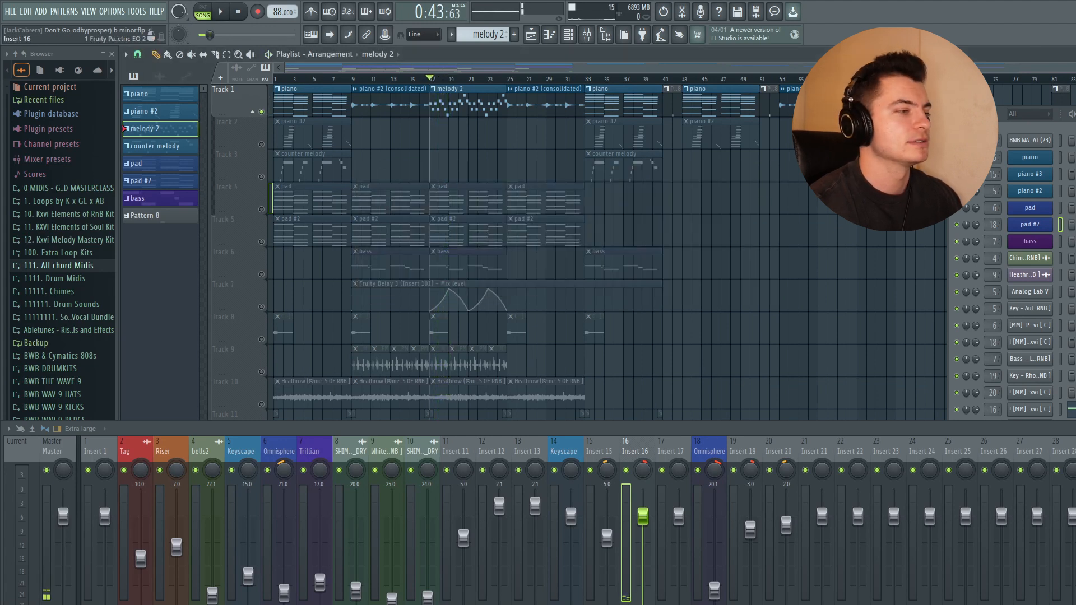
Inspect the Fruity Parametric EQ 2 curve on Insert 16 while playing melody 2, and close it.
{"action": "left_click", "coordinate": [1075, 499]}
{"action": "left_click", "coordinate": [730, 161]}
{"action": "left_click", "coordinate": [1075, 482]}
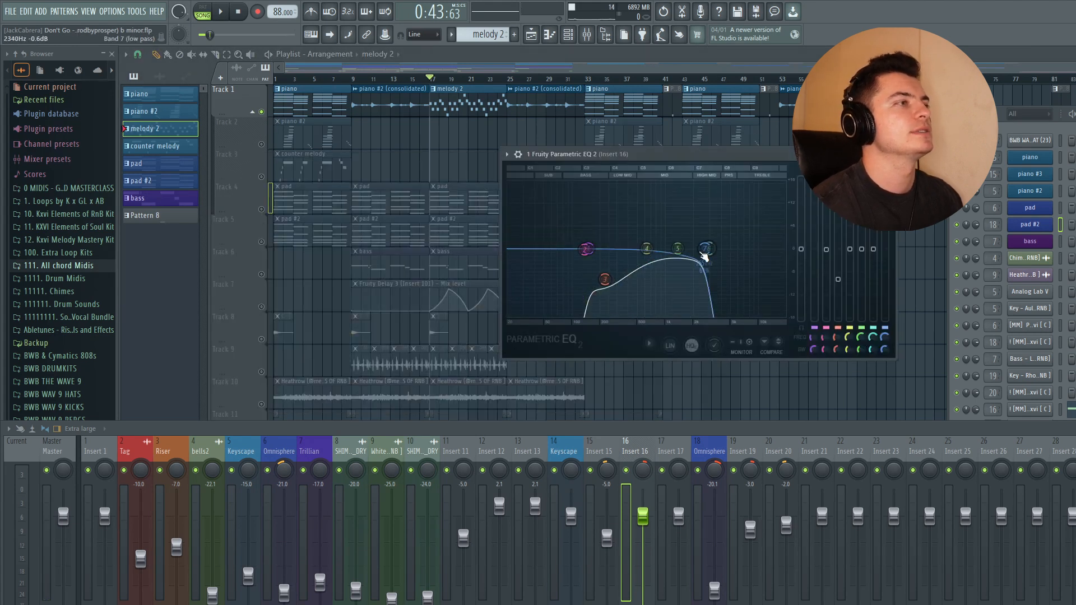
{"action": "key", "text": "space"}
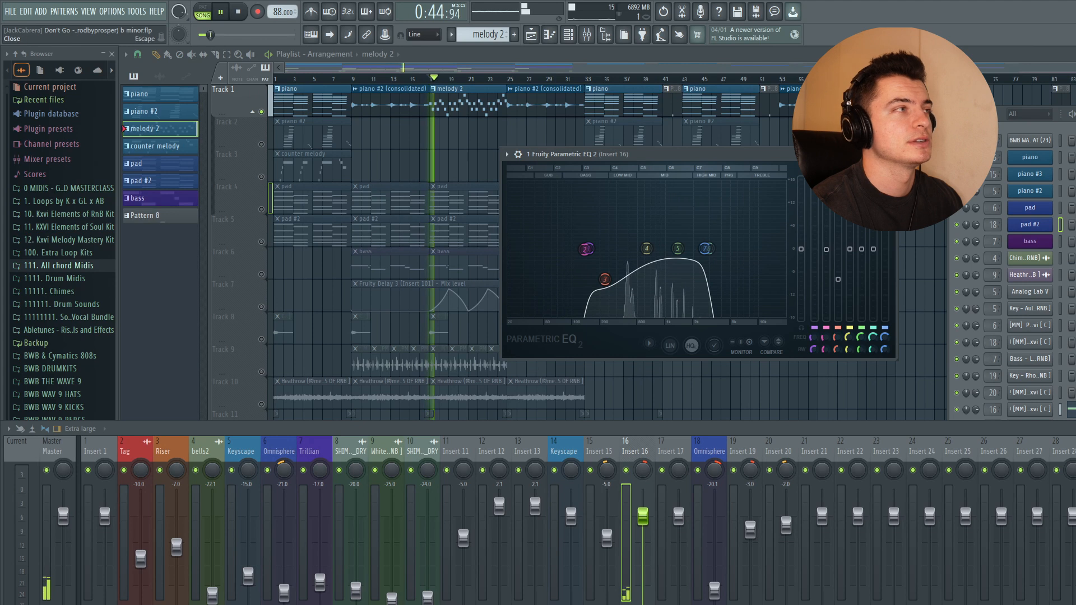
{"action": "left_click", "coordinate": [890, 154]}
{"action": "key", "text": "space"}
Solo Track 12, play its Emotional Pedal Phrase clips and view RC-20 Retro Color on mixer Insert 11.
{"action": "scroll", "coordinate": [435, 135], "scroll_direction": "down", "scroll_amount": 4}
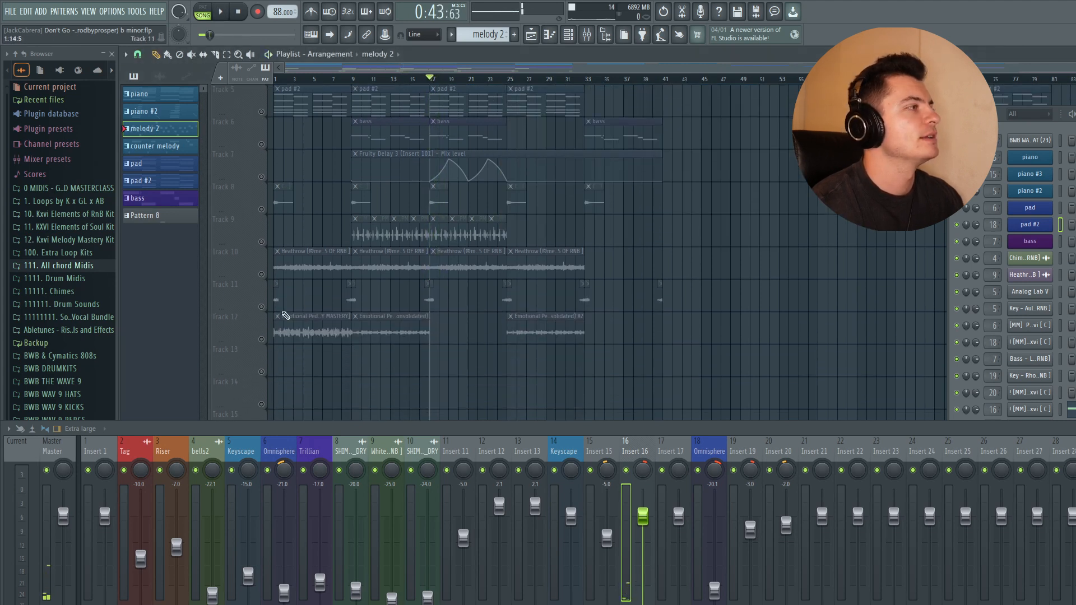
{"action": "left_click", "coordinate": [268, 335]}
{"action": "key", "text": "space"}
{"action": "left_click", "coordinate": [455, 458]}
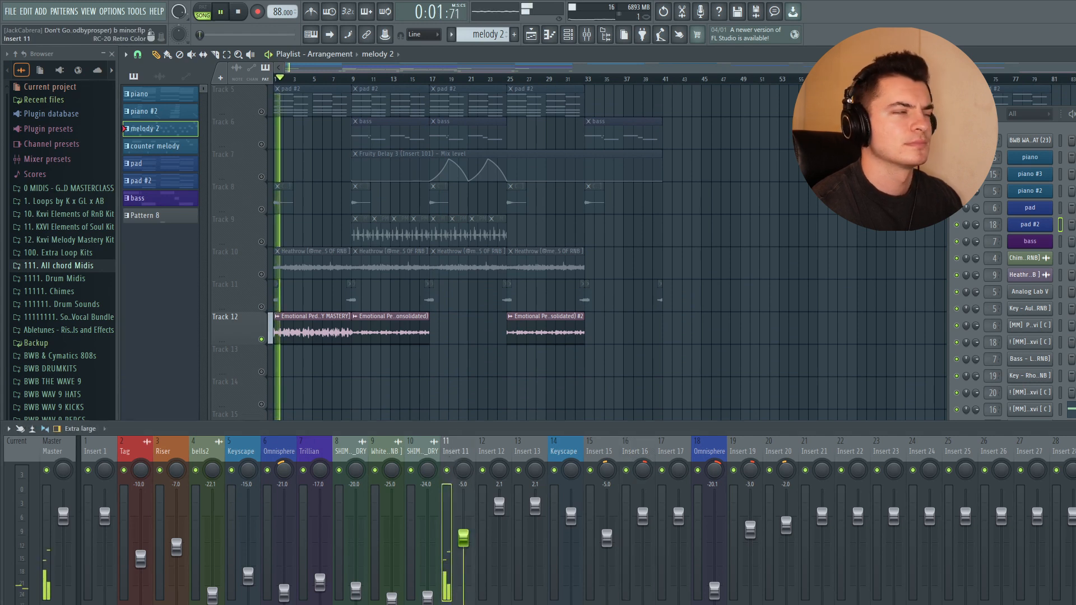
{"action": "key", "text": "space"}
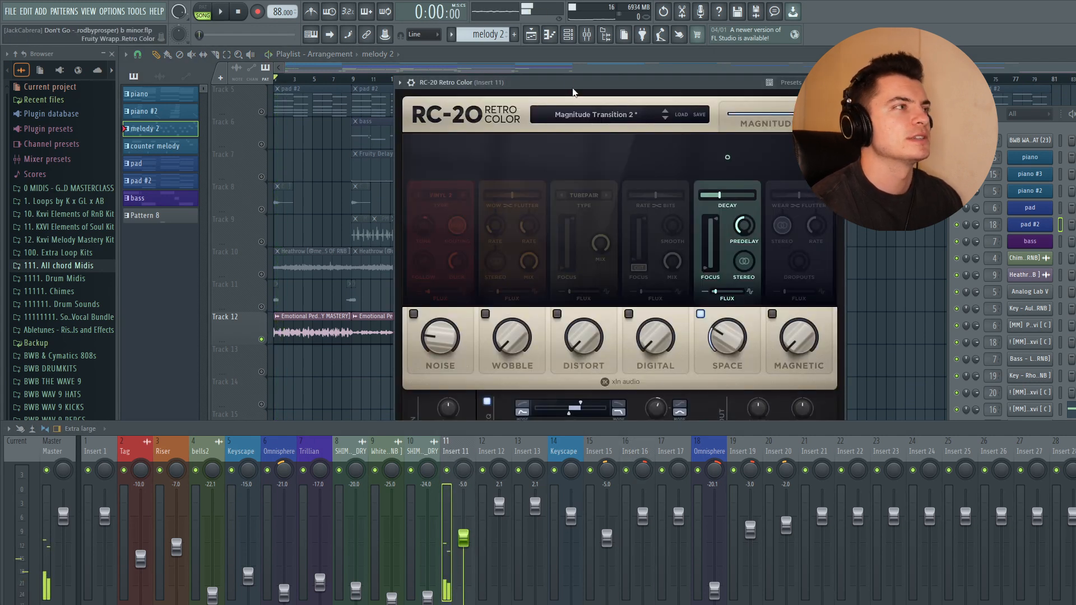
{"action": "left_click_drag", "start_coordinate": [577, 129], "coordinate": [568, 114]}
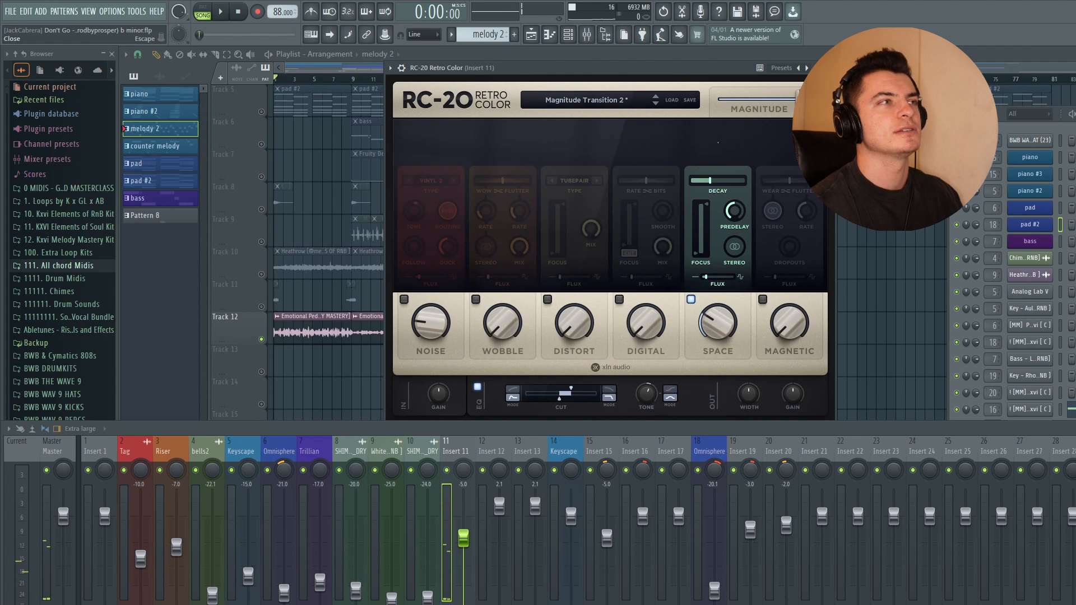
Close RC-20 Retro Color, inspect the ValhallaVintageVerb settings on mixer Insert 11, and close the reverb.
{"action": "key", "text": "Escape"}
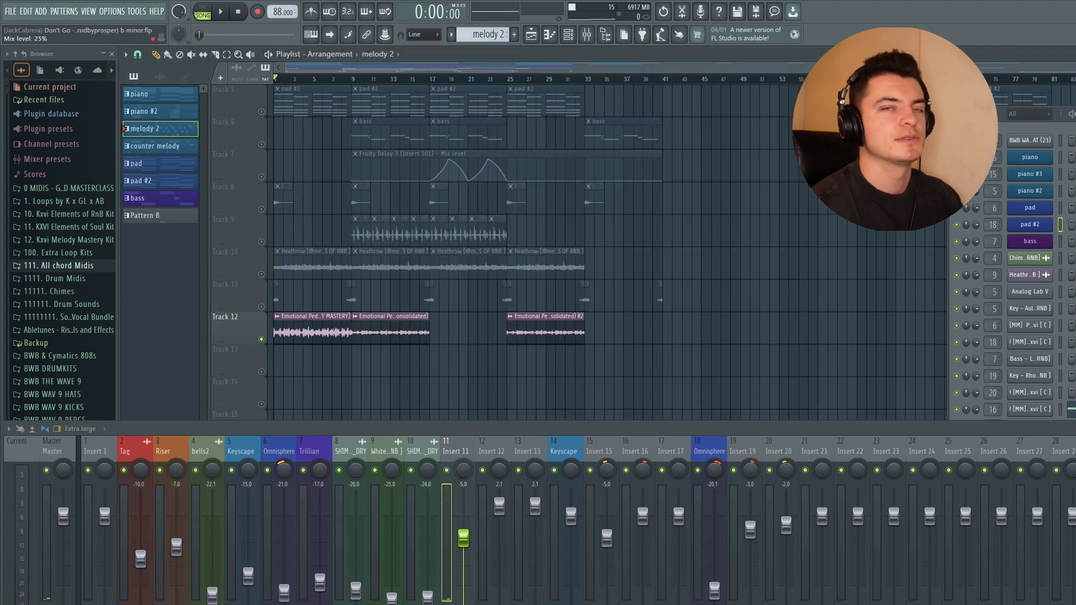
{"action": "left_click", "coordinate": [1073, 476]}
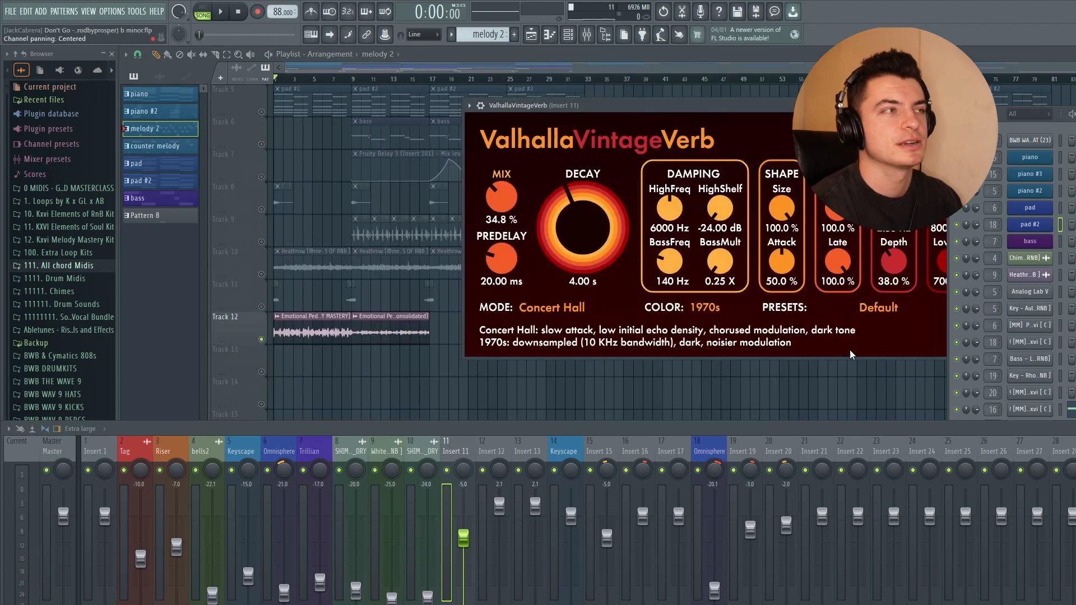
{"action": "left_click_drag", "start_coordinate": [576, 106], "coordinate": [357, 94]}
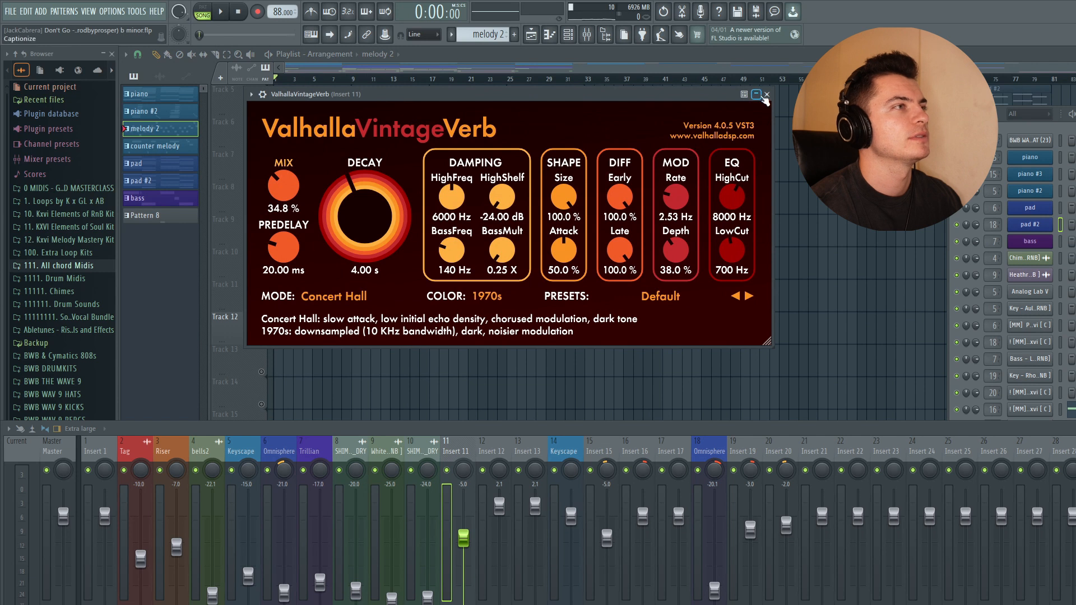
{"action": "left_click", "coordinate": [766, 95]}
Inspect the H-Delay Mono-Stereo settings and the Fruity Parametric EQ 2 curve on Insert 11, closing each plugin.
{"action": "left_click", "coordinate": [1073, 488]}
{"action": "left_click_drag", "start_coordinate": [605, 195], "coordinate": [568, 185]}
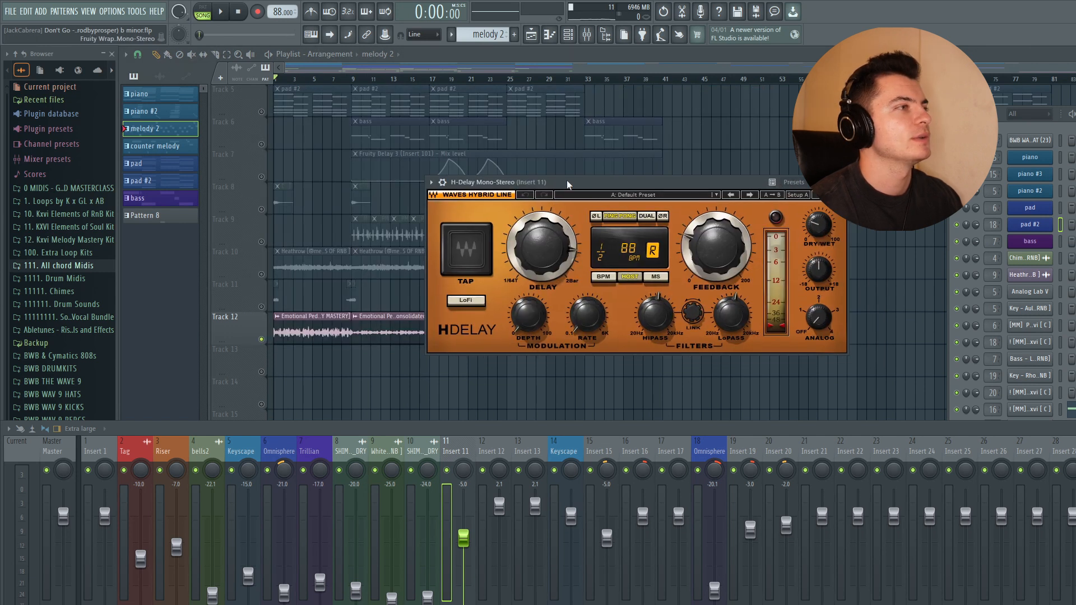
{"action": "left_click", "coordinate": [843, 182]}
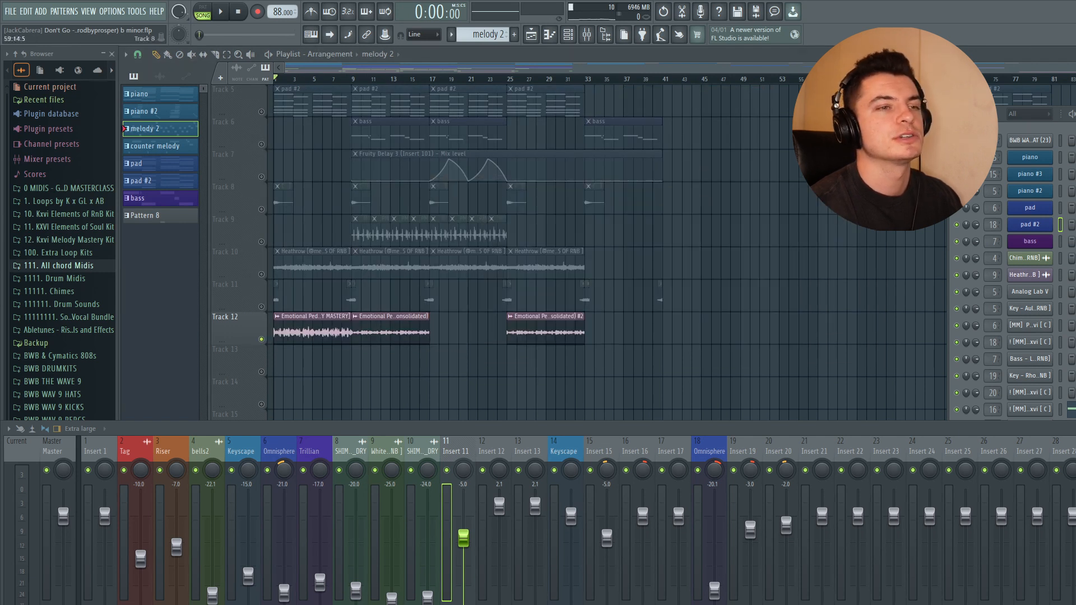
{"action": "left_click", "coordinate": [1073, 471]}
{"action": "left_click_drag", "start_coordinate": [511, 137], "coordinate": [512, 141]}
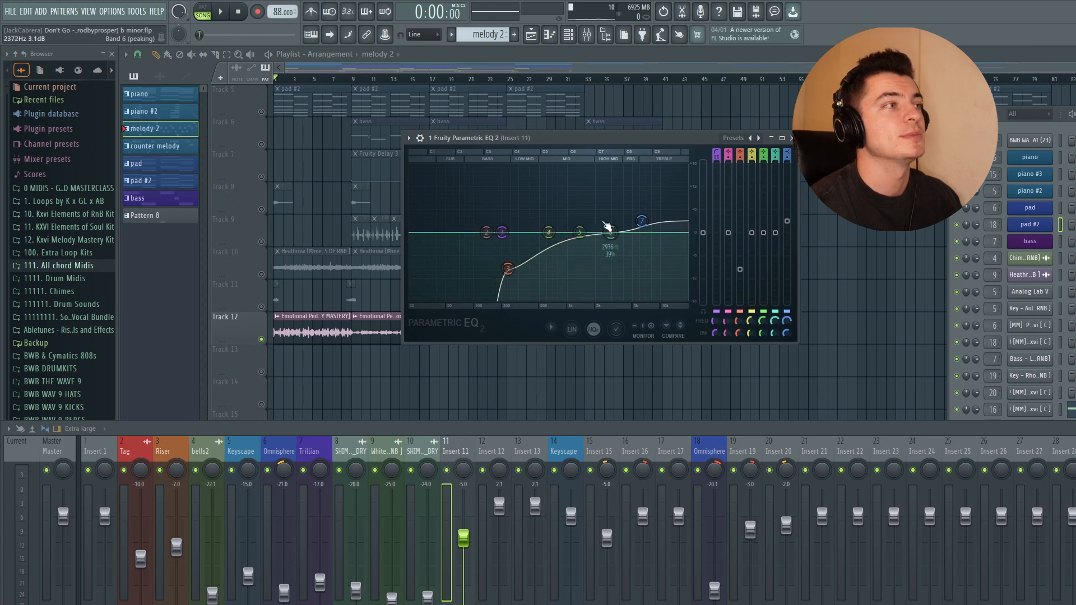
{"action": "left_click", "coordinate": [792, 138]}
Select the second Emotional Pedal Phrase clip on Track 12 and play it from bar 9.
{"action": "left_click", "coordinate": [367, 315], "text": "ctrl"}
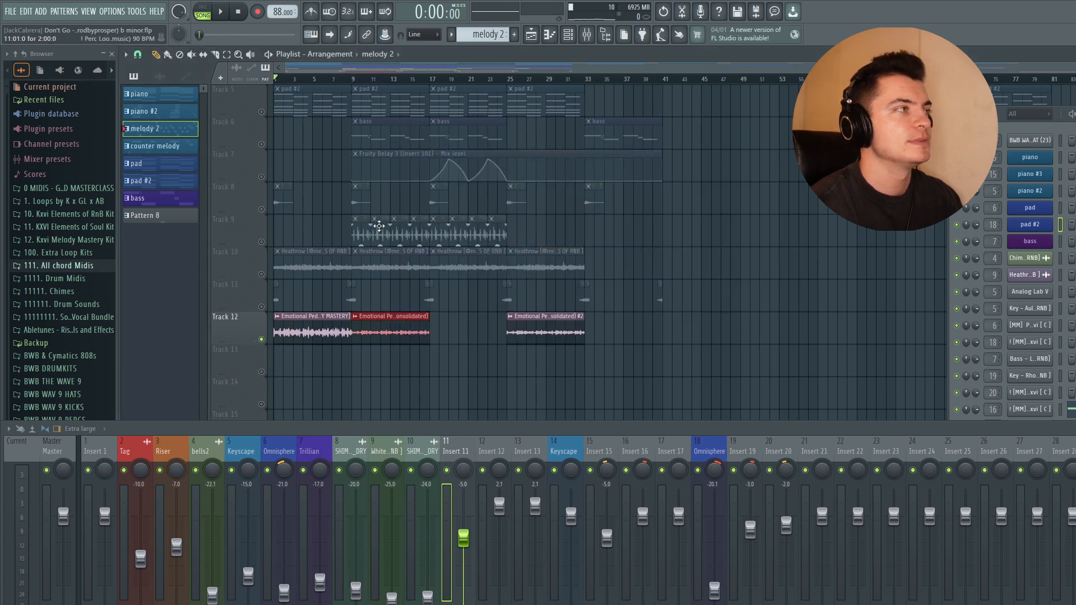
{"action": "left_click", "coordinate": [352, 80]}
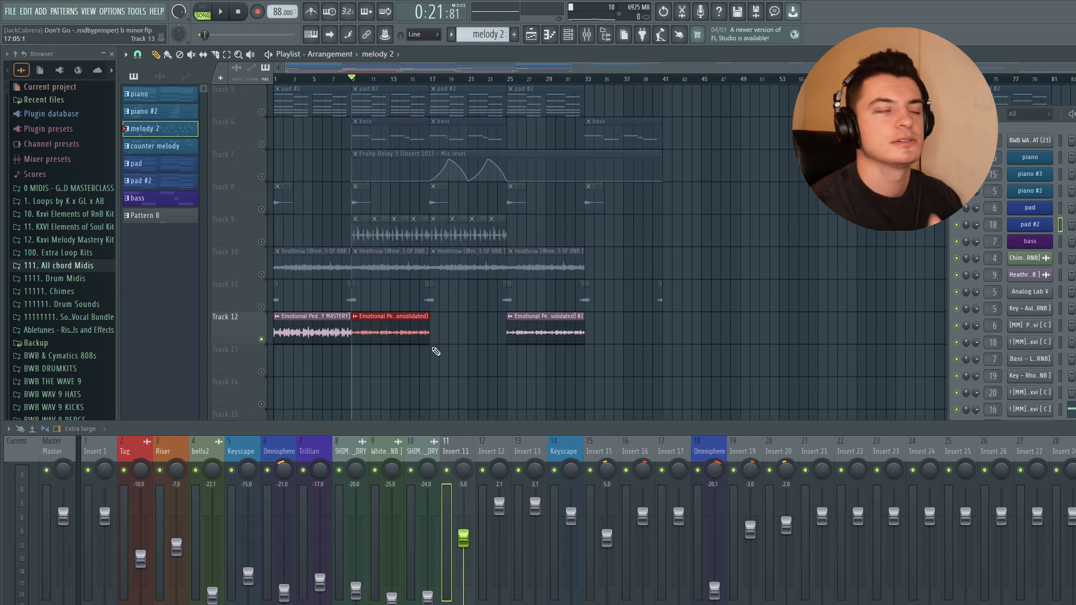
{"action": "key", "text": "space"}
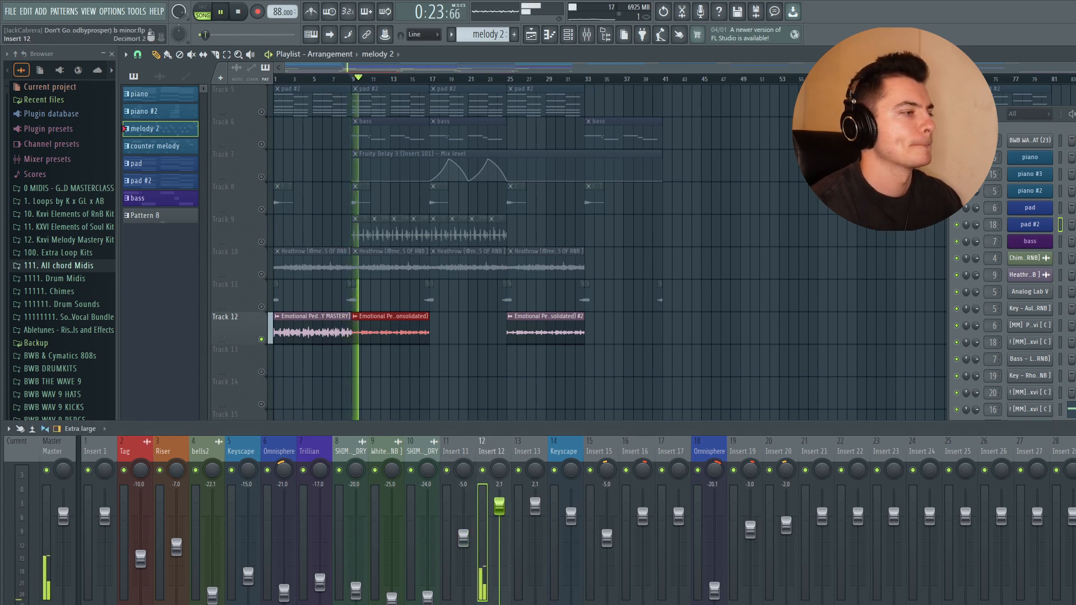
Stop playback, inspect the Decimort 2 settings on mixer Insert 12, and close the plugin.
{"action": "left_click", "coordinate": [1074, 482]}
{"action": "key", "text": "space"}
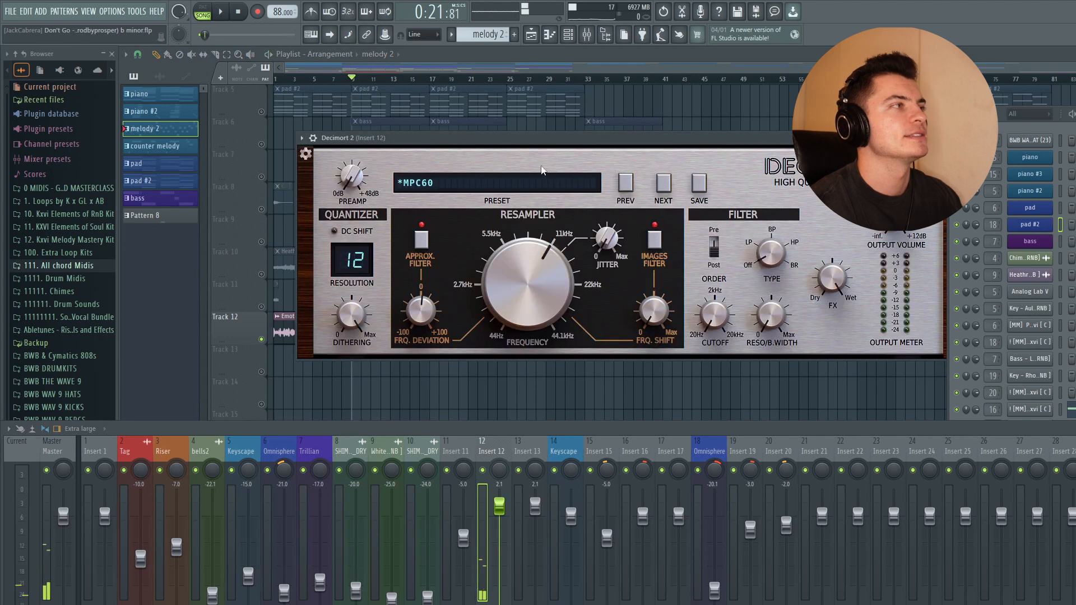
{"action": "left_click_drag", "start_coordinate": [507, 137], "coordinate": [471, 128]}
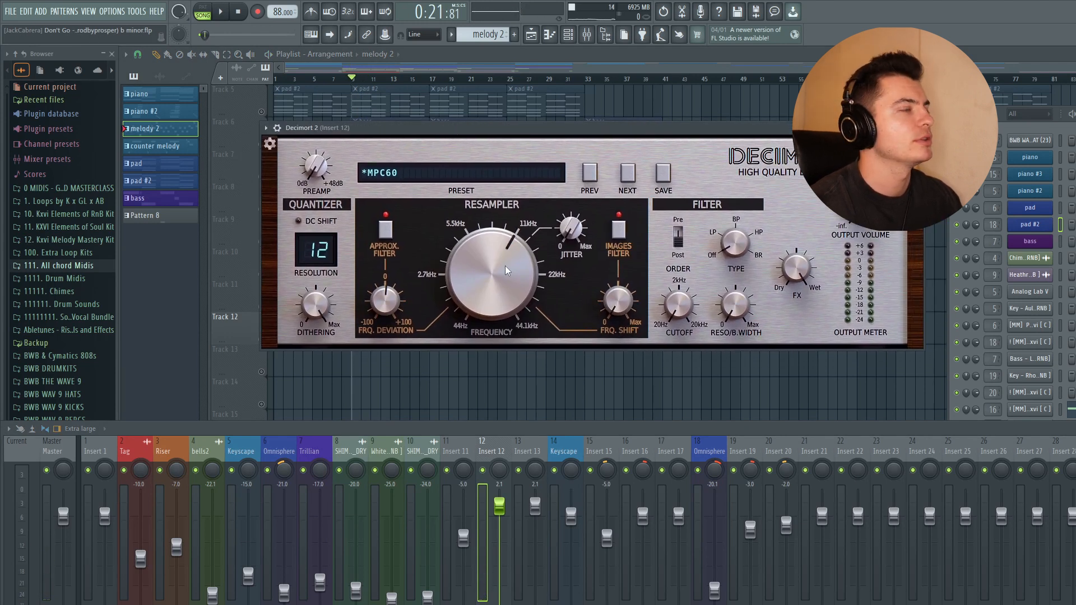
{"action": "left_click", "coordinate": [917, 127]}
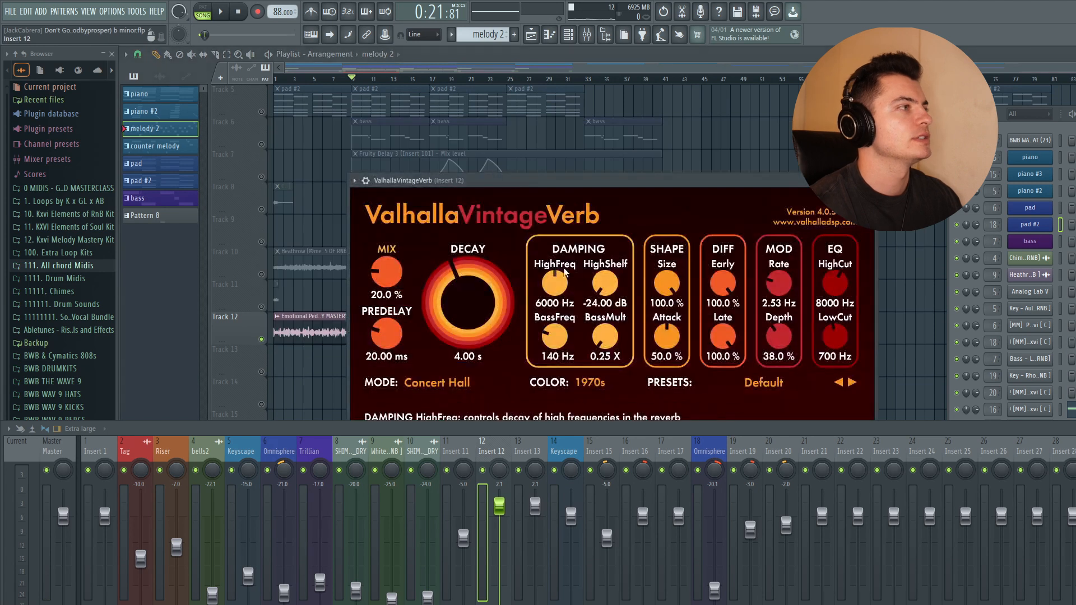
Inspect ValhallaVintageVerb and the Fruity Parametric EQ 2 curve on Insert 12, and close both.
{"action": "left_click_drag", "start_coordinate": [505, 179], "coordinate": [495, 138]}
{"action": "left_click", "coordinate": [1075, 482]}
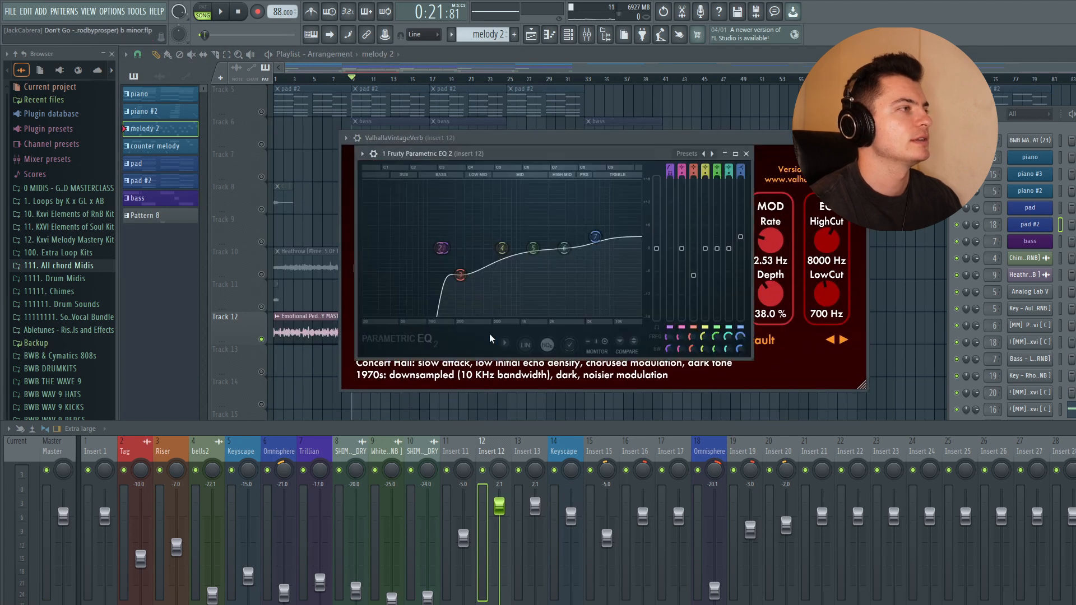
{"action": "left_click", "coordinate": [746, 154]}
{"action": "left_click", "coordinate": [862, 137]}
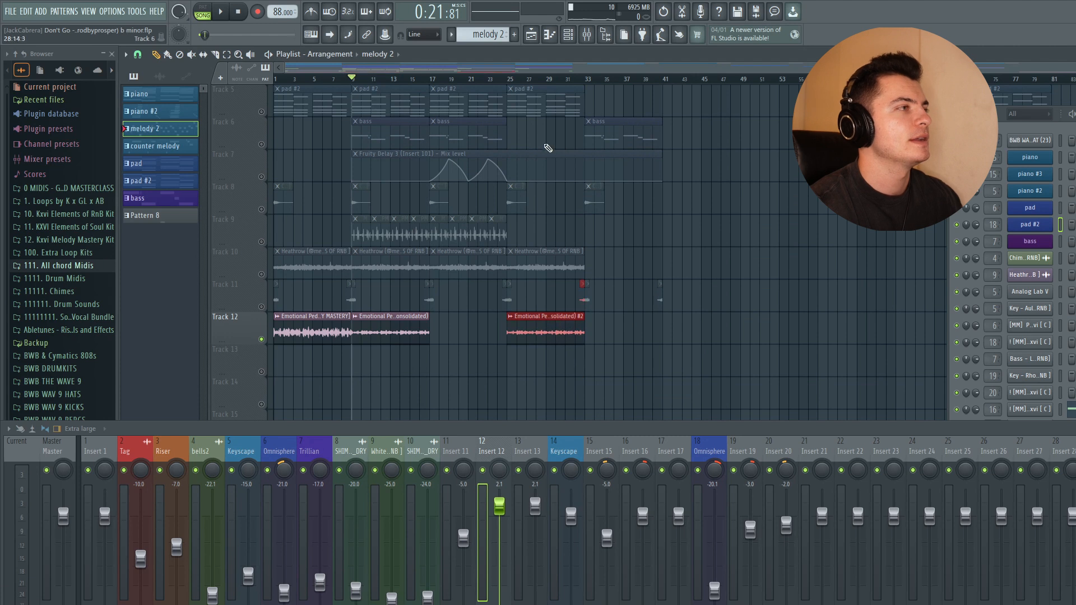
Play the last Emotional Pedal Phrase clip on Track 12 from bar 25, select mixer Insert 13 and stop playback.
{"action": "left_click", "coordinate": [510, 83]}
{"action": "key", "text": "space"}
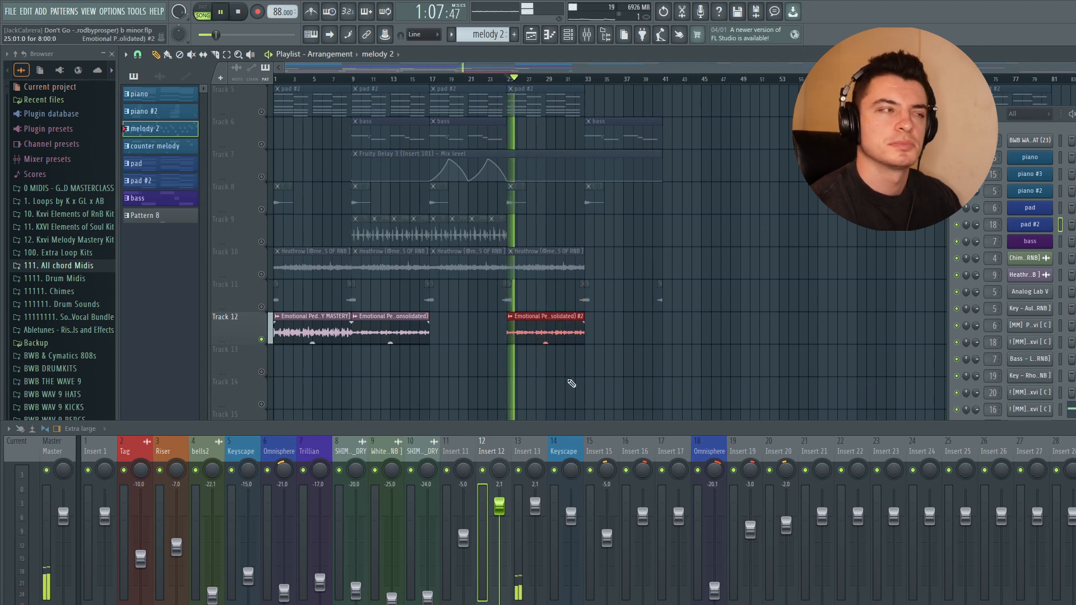
{"action": "left_click", "coordinate": [533, 457]}
{"action": "key", "text": "space"}
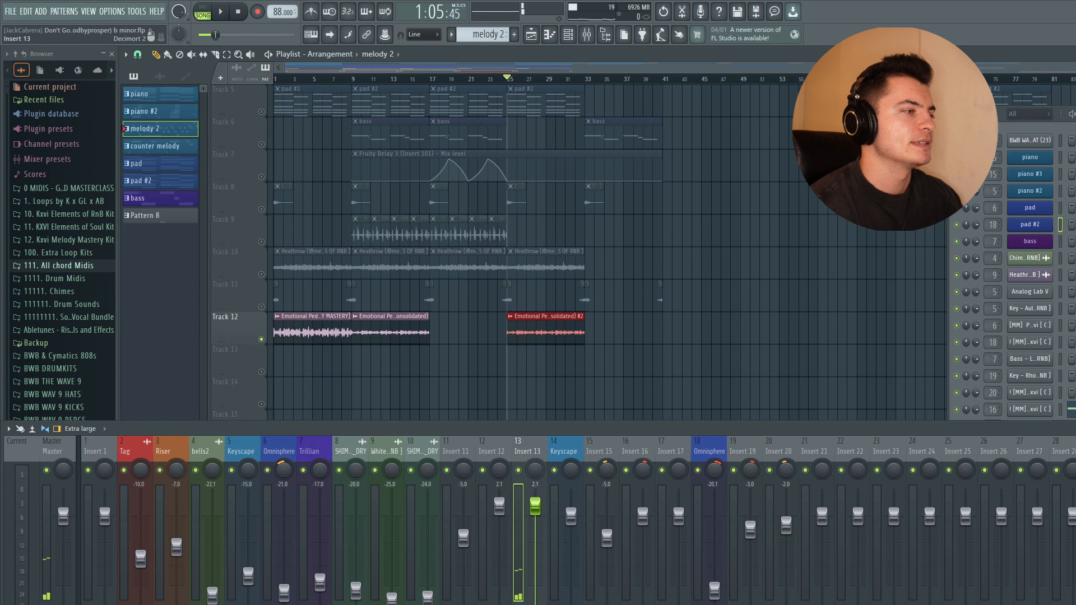
Compare the first Emotional Pedal Phrase clip on Track 12 with the one at bar 25 by highlighting them.
{"action": "left_click", "coordinate": [1073, 482]}
{"action": "left_click_drag", "start_coordinate": [374, 146], "coordinate": [593, 149]}
{"action": "left_click", "coordinate": [312, 315]}
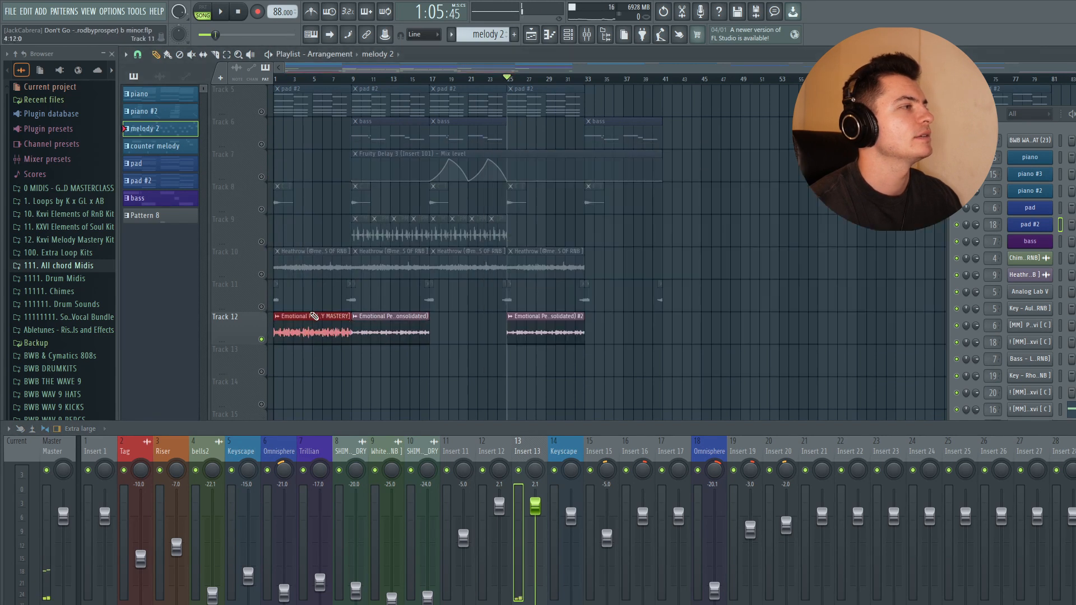
{"action": "left_click", "coordinate": [754, 286], "text": "ctrl"}
{"action": "left_click_drag", "start_coordinate": [531, 348], "coordinate": [588, 314]}
Inspect Decimort 2's resampler frequency on mixer Insert 13 and close the plugin.
{"action": "left_click", "coordinate": [1073, 482]}
{"action": "left_click_drag", "start_coordinate": [696, 150], "coordinate": [485, 118]}
{"action": "left_click", "coordinate": [481, 267]}
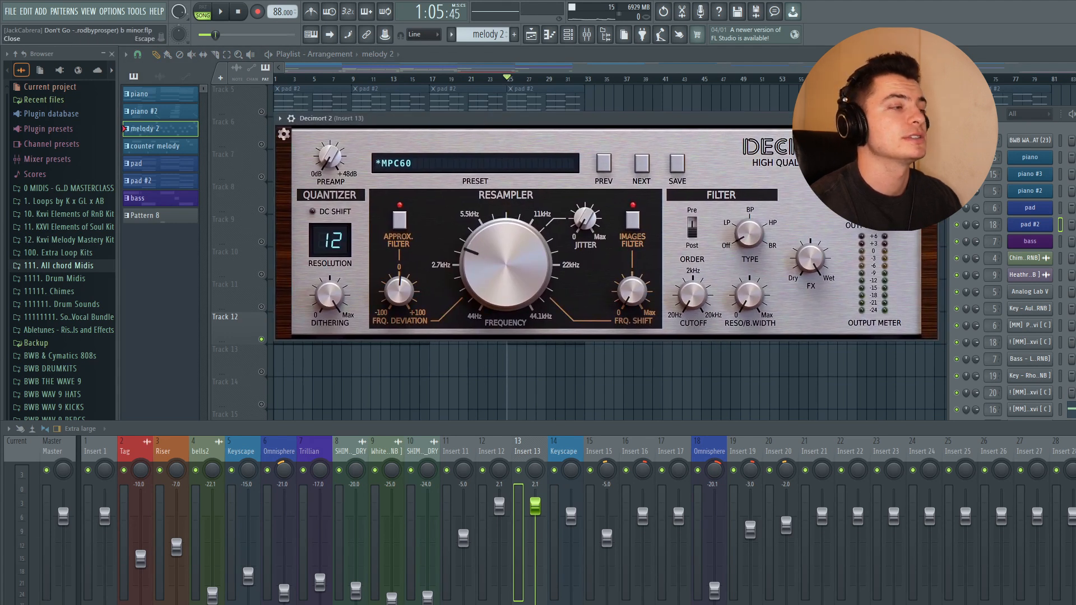
{"action": "left_click", "coordinate": [932, 119]}
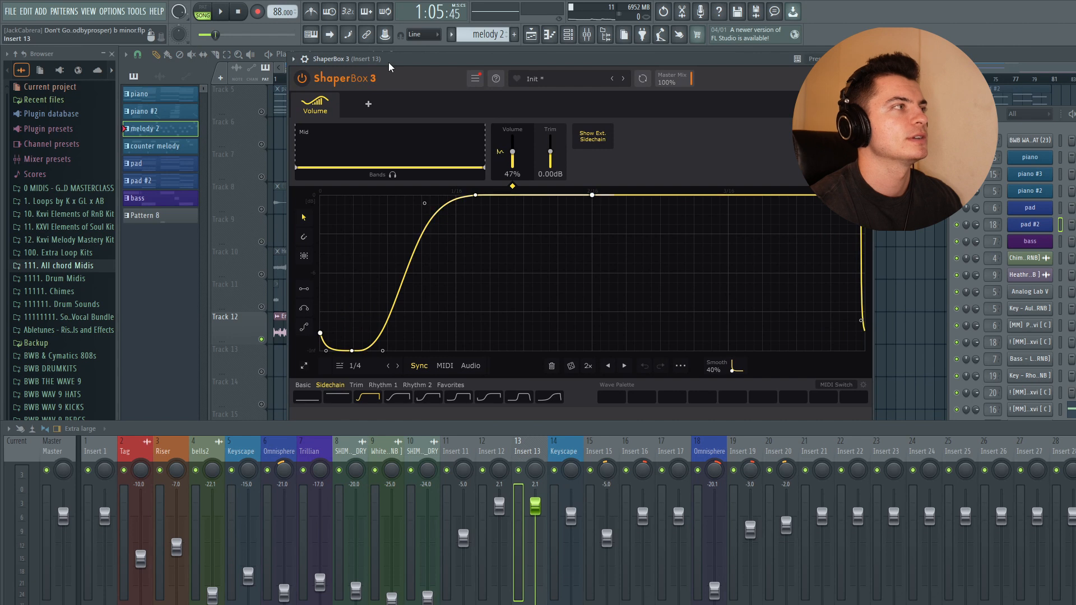
Inspect ShaperBox 3's volume curve and the Fruity Parametric EQ 2 curve on Insert 13, and close both.
{"action": "left_click_drag", "start_coordinate": [390, 63], "coordinate": [385, 58]}
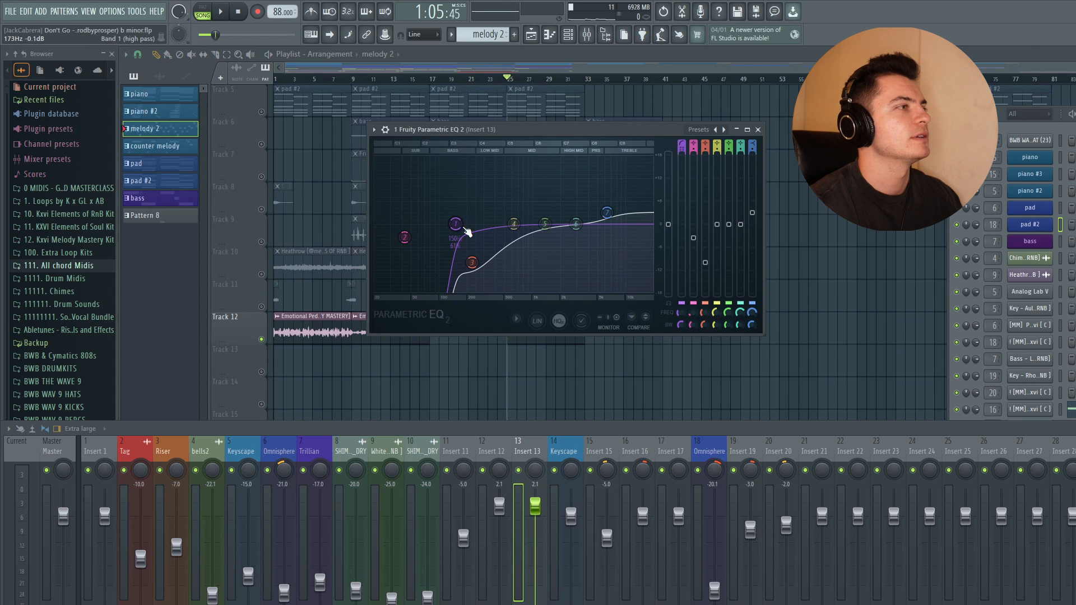
{"action": "left_click", "coordinate": [758, 129]}
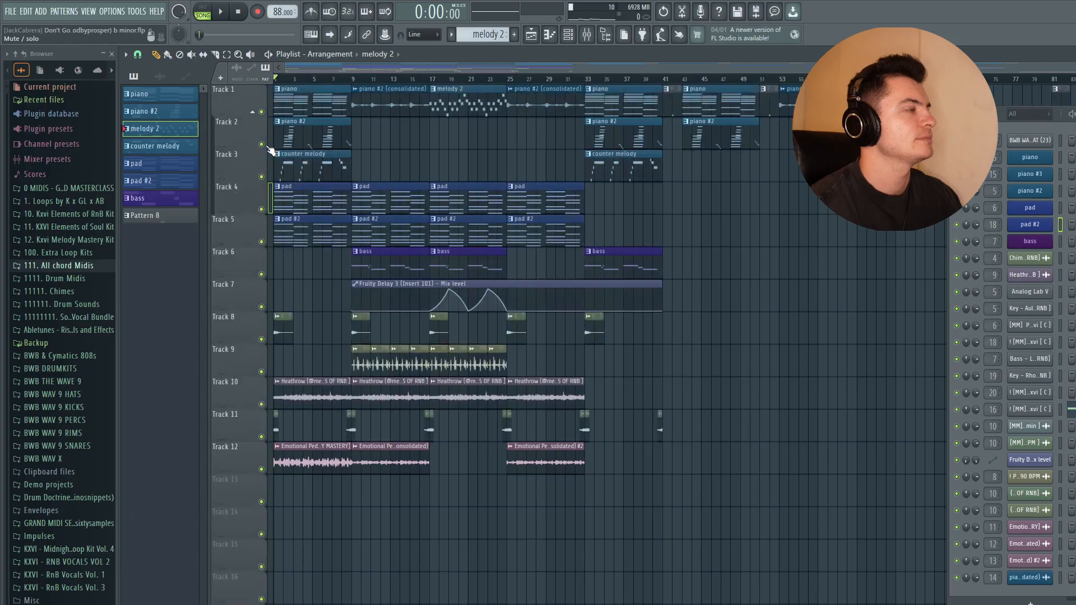
Highlight the intro's piano, counter melody and pad clips, clear the selection, and briefly play the arrangement from bar 1.
{"action": "left_click_drag", "start_coordinate": [314, 90], "coordinate": [315, 159]}
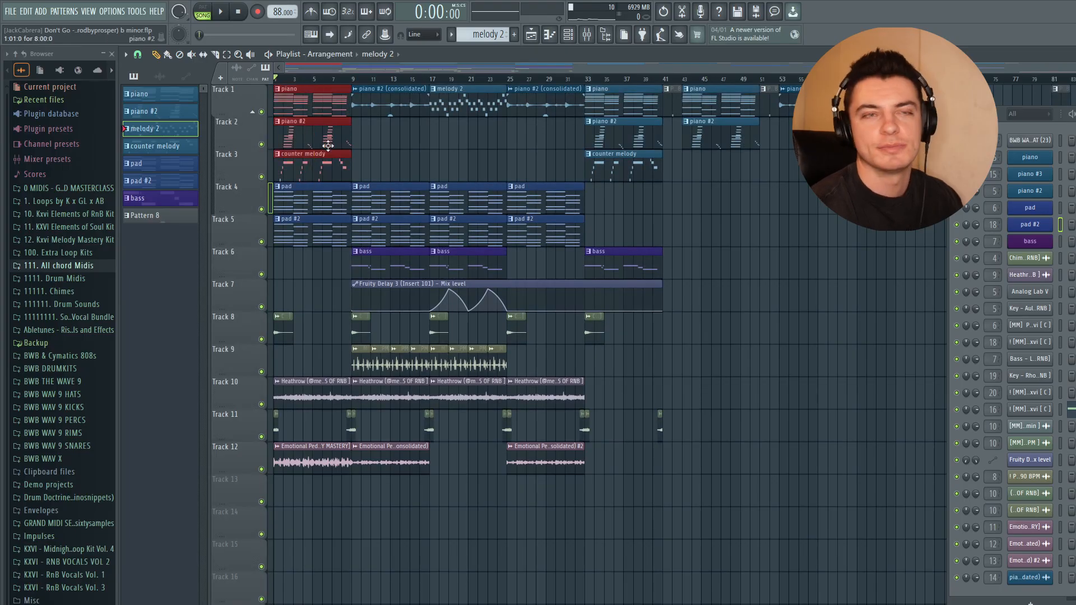
{"action": "left_click_drag", "start_coordinate": [335, 195], "coordinate": [319, 258]}
{"action": "left_click", "coordinate": [426, 145], "text": "ctrl"}
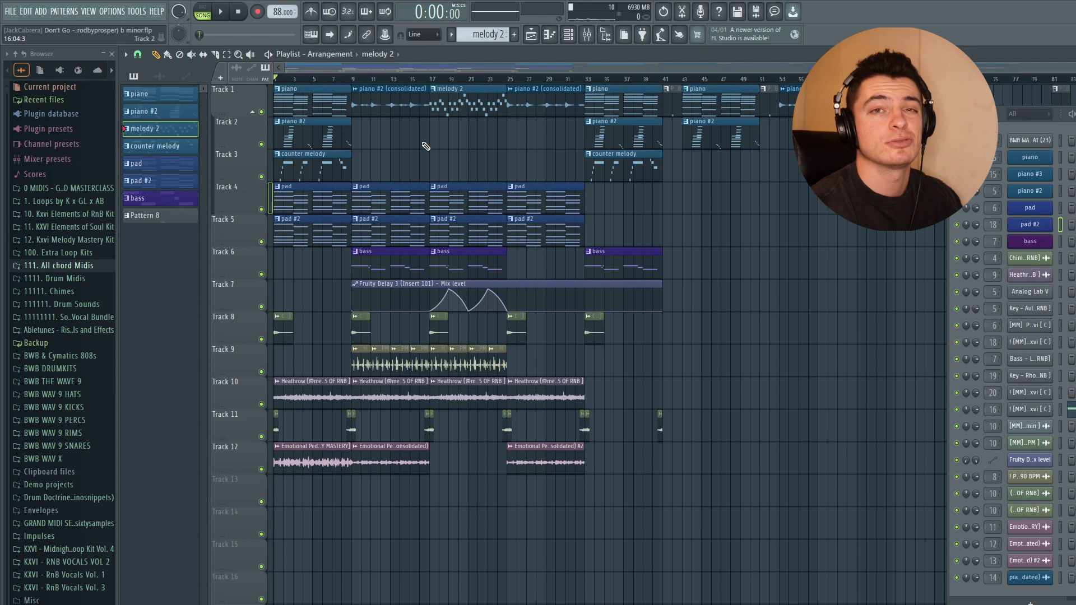
{"action": "key", "text": "space"}
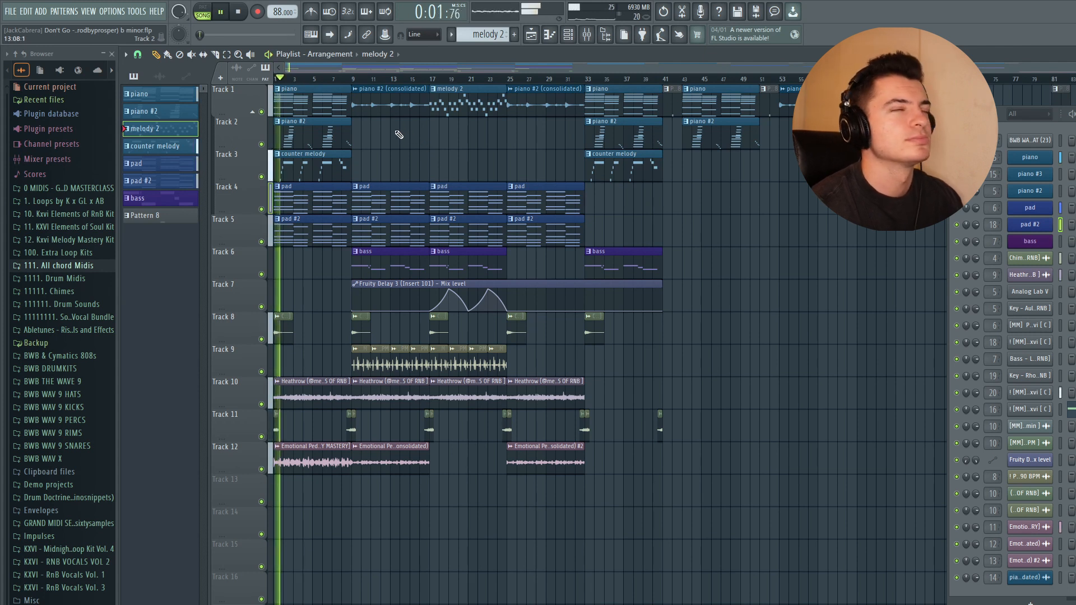
{"action": "key", "text": "space"}
Move the playhead to bar 9, highlight that section's clips, clear the selection, and briefly play the full arrangement.
{"action": "left_click", "coordinate": [353, 80]}
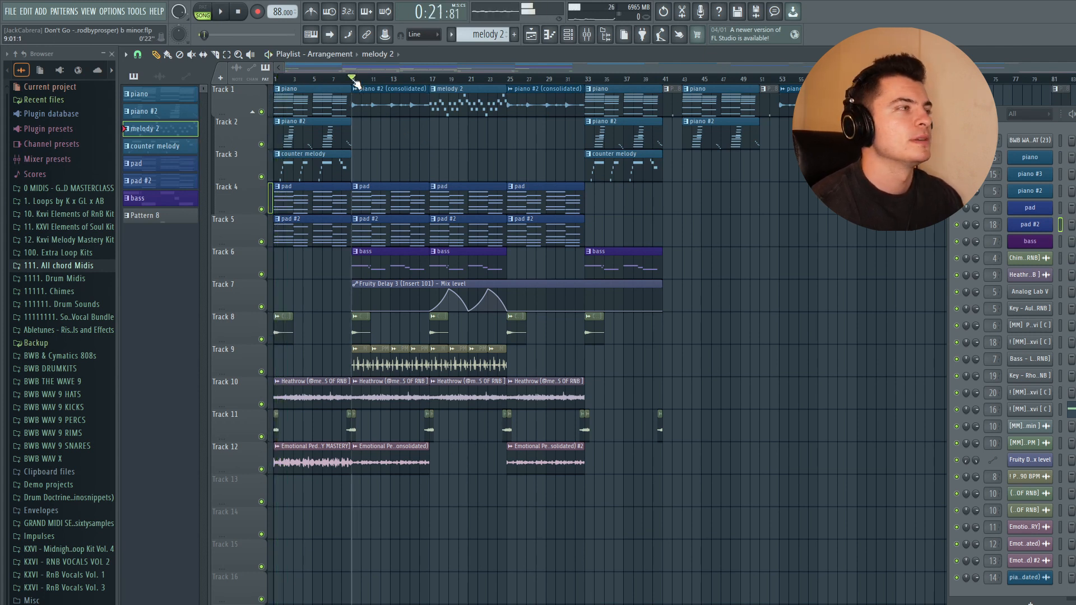
{"action": "left_click_drag", "start_coordinate": [389, 171], "coordinate": [390, 259]}
{"action": "left_click", "coordinate": [321, 271], "text": "ctrl"}
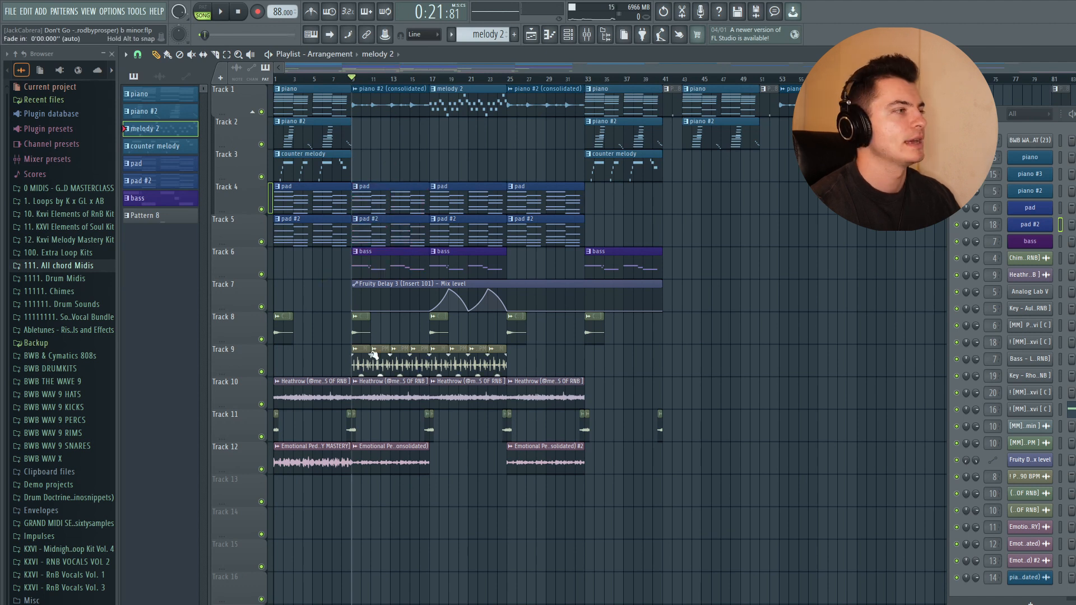
{"action": "left_click", "coordinate": [393, 463]}
{"action": "left_click", "coordinate": [415, 151], "text": "ctrl"}
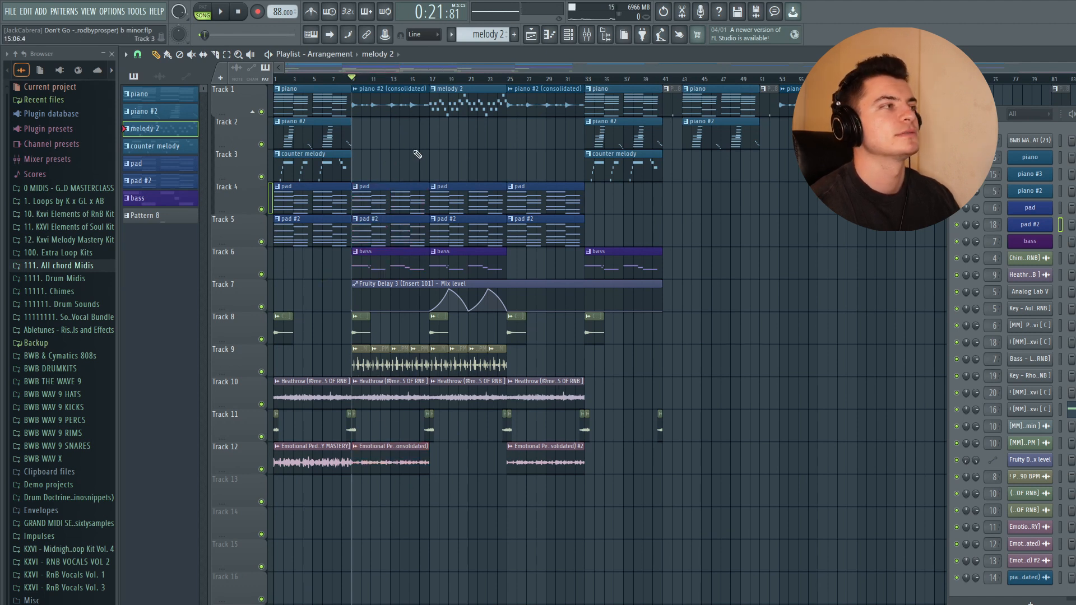
{"action": "key", "text": "space"}
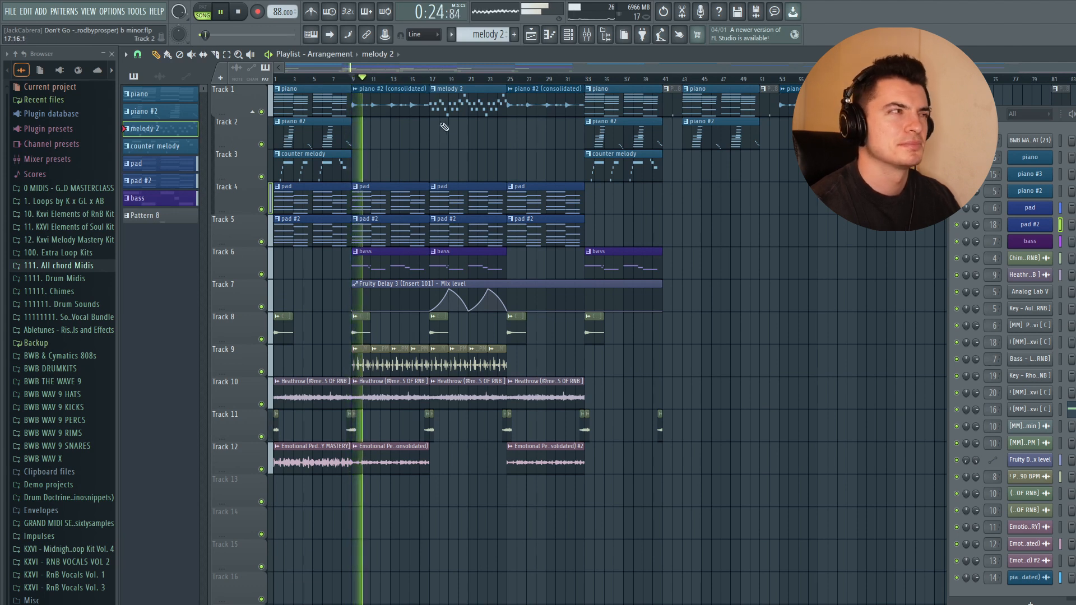
{"action": "key", "text": "space"}
Move the playhead to bar 17, highlight and deselect the intro piano clips, and play the melody 2 section.
{"action": "left_click", "coordinate": [431, 79]}
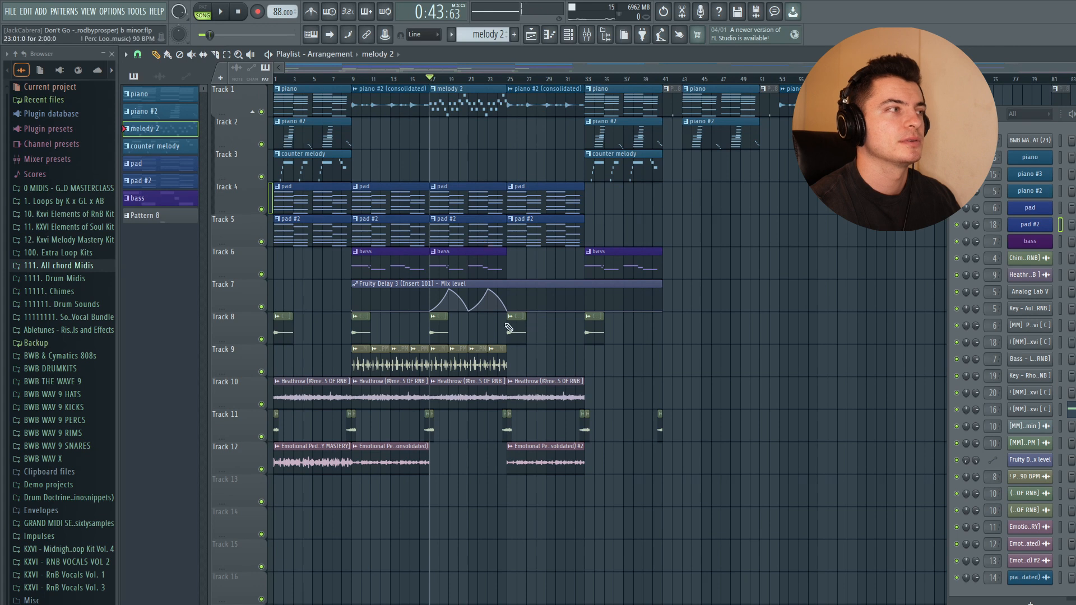
{"action": "left_click_drag", "start_coordinate": [326, 97], "coordinate": [334, 145]}
{"action": "left_click", "coordinate": [368, 138], "text": "ctrl"}
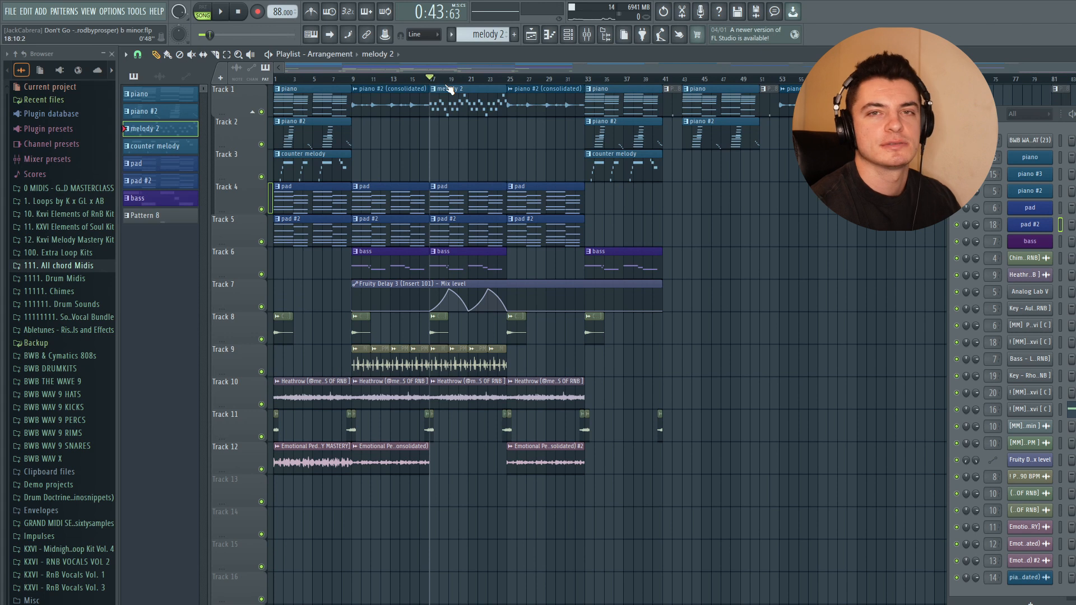
{"action": "key", "text": "space"}
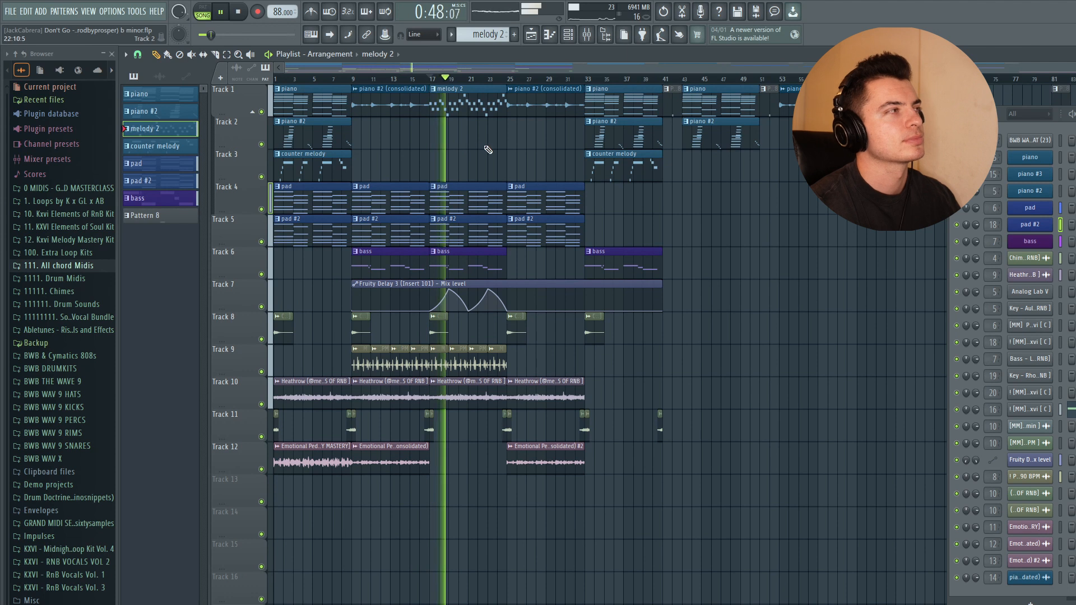
{"action": "key", "text": "space"}
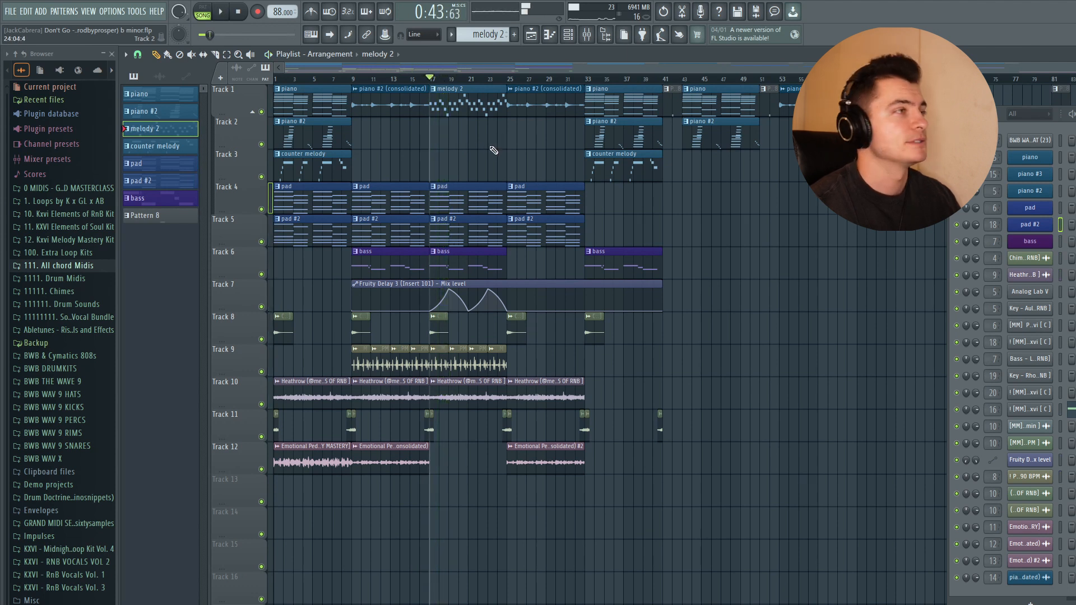
Play the full arrangement briefly from bar 25 and stop.
{"action": "left_click", "coordinate": [508, 80]}
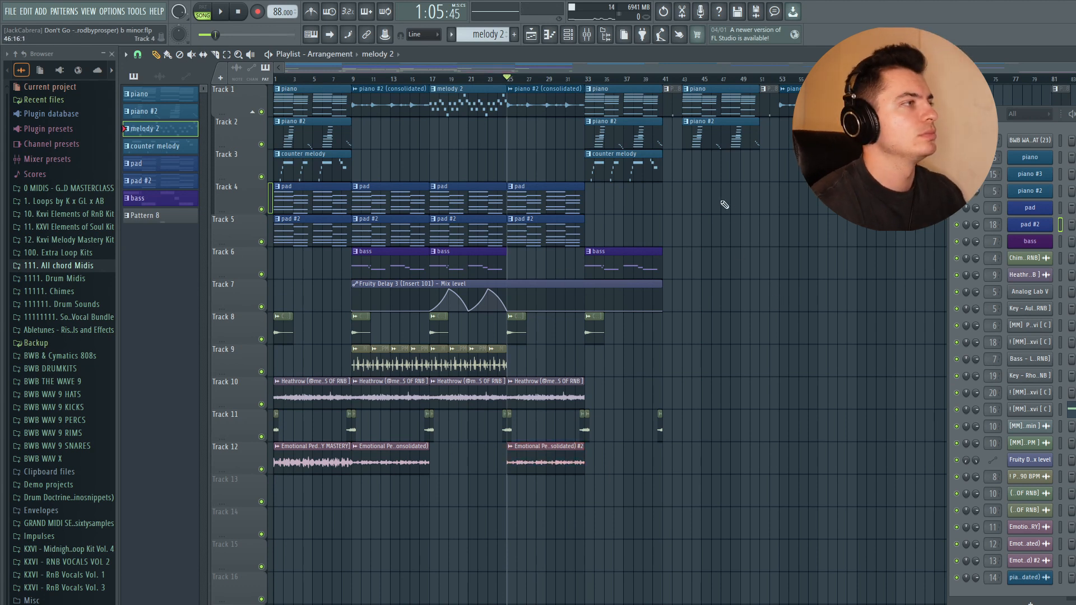
{"action": "key", "text": "space"}
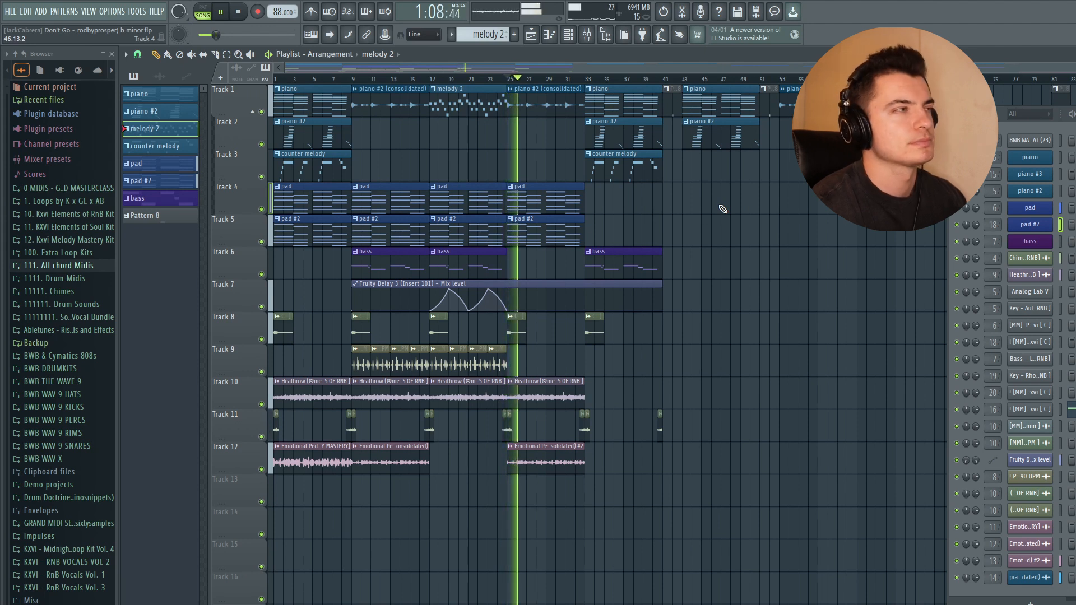
{"action": "key", "text": "space"}
Move the playhead to bar 33, highlight and deselect the piano clips there, and briefly play the outro section.
{"action": "left_click", "coordinate": [589, 80]}
{"action": "left_click_drag", "start_coordinate": [630, 196], "coordinate": [623, 110]}
{"action": "left_click", "coordinate": [698, 205], "text": "ctrl"}
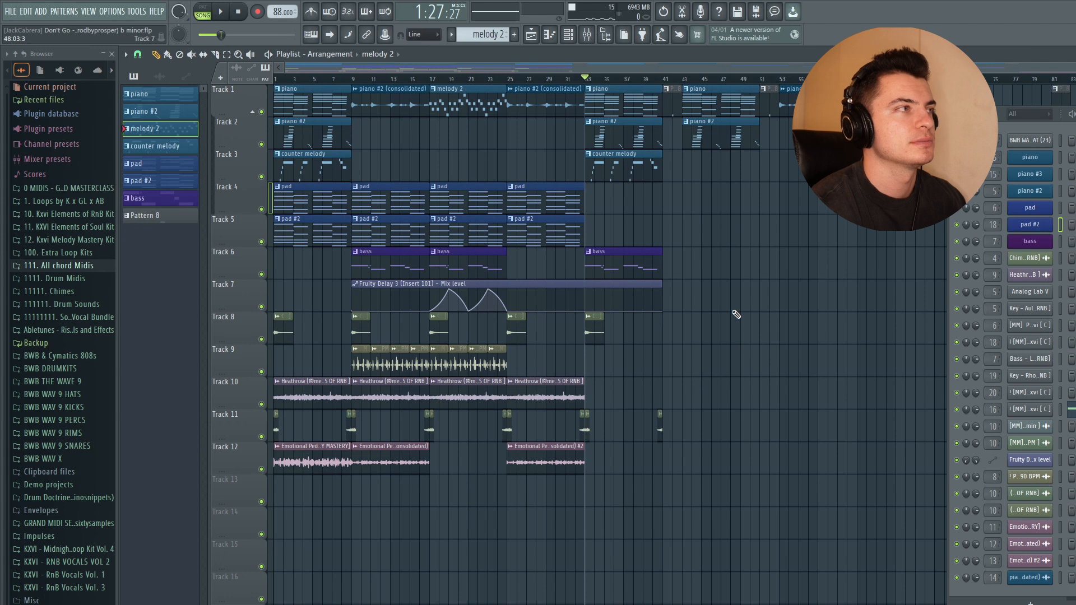
{"action": "key", "text": "space"}
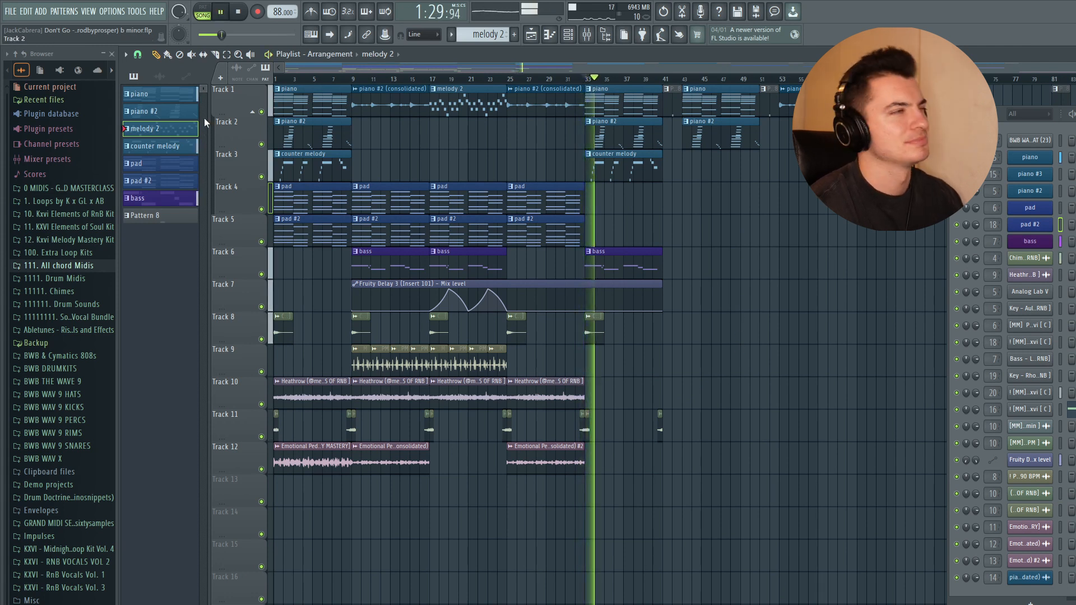
{"action": "key", "text": "space"}
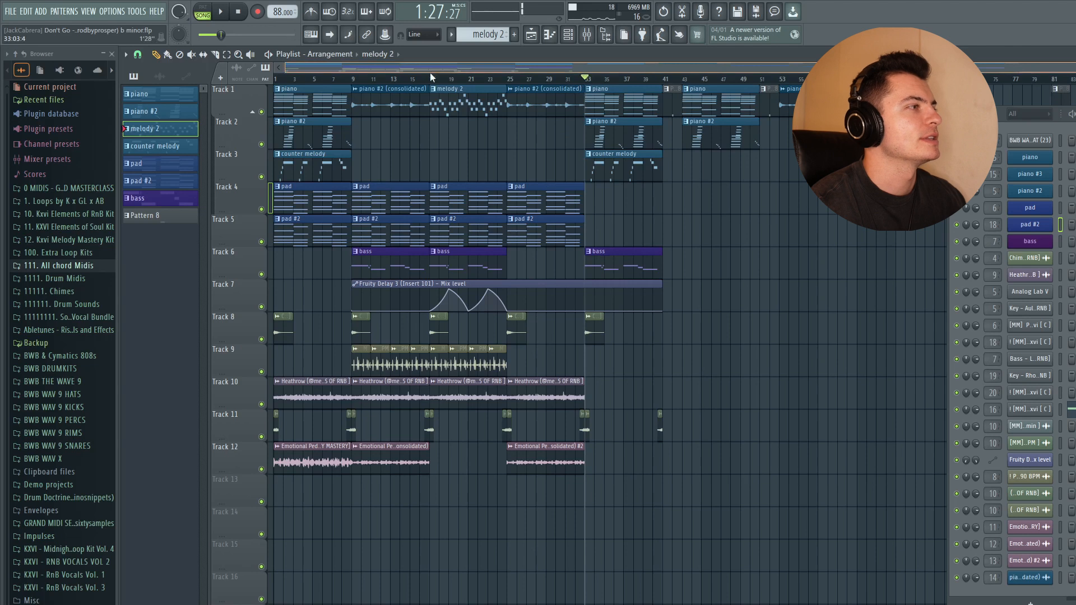
Highlight the Track 9 percussion loops and Track 10 Heathrow clips in turn, clear the selection, and return the playhead to the start.
{"action": "left_click", "coordinate": [352, 80]}
{"action": "left_click_drag", "start_coordinate": [523, 363], "coordinate": [347, 361]}
{"action": "right_click", "coordinate": [644, 372]}
{"action": "left_click_drag", "start_coordinate": [614, 409], "coordinate": [277, 375]}
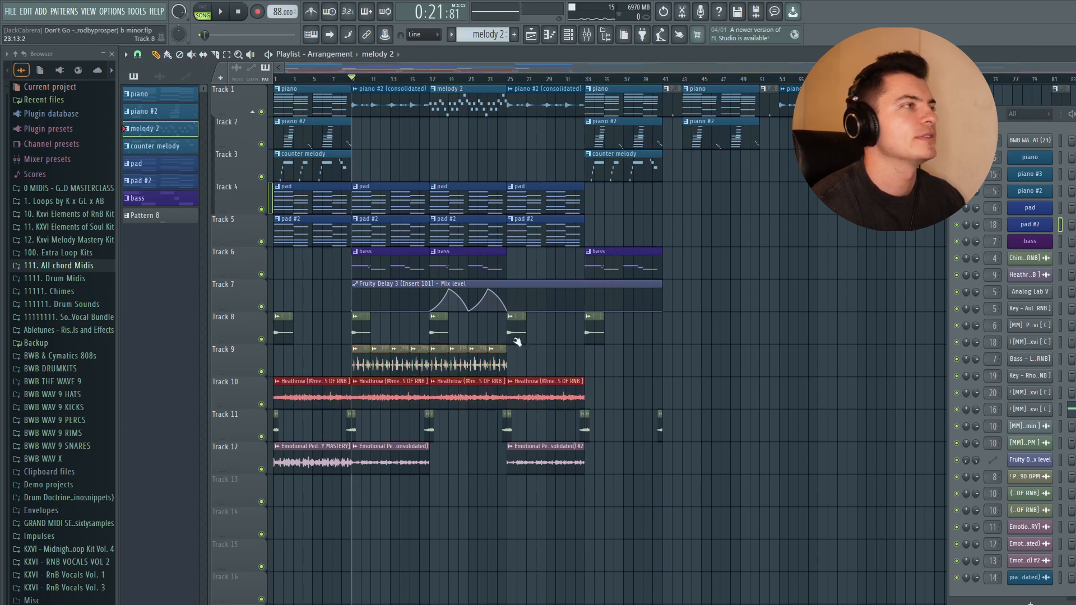
{"action": "right_click", "coordinate": [682, 391]}
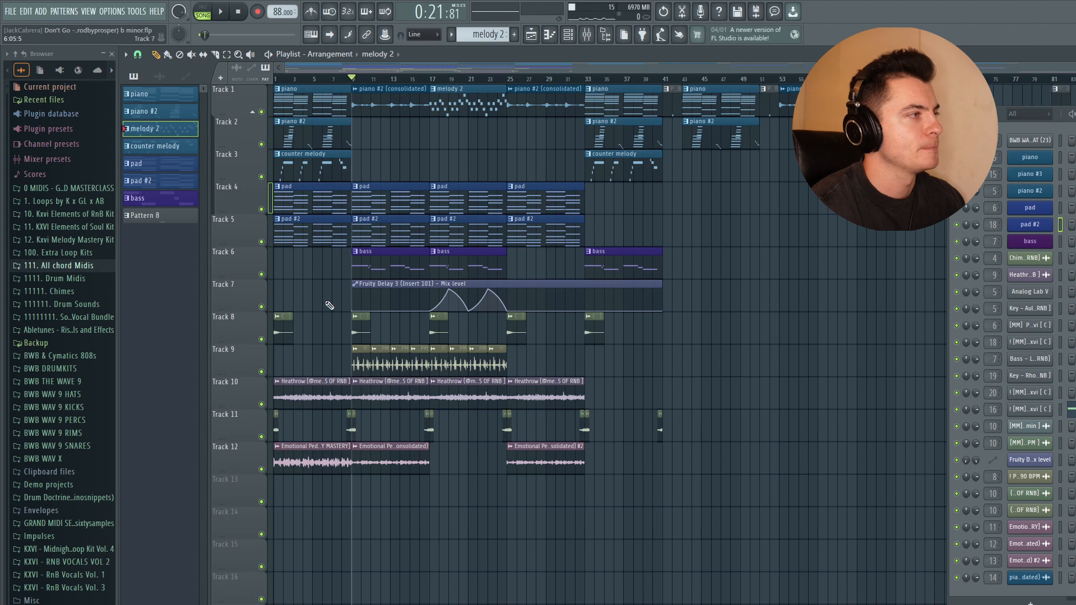
{"action": "left_click", "coordinate": [313, 79]}
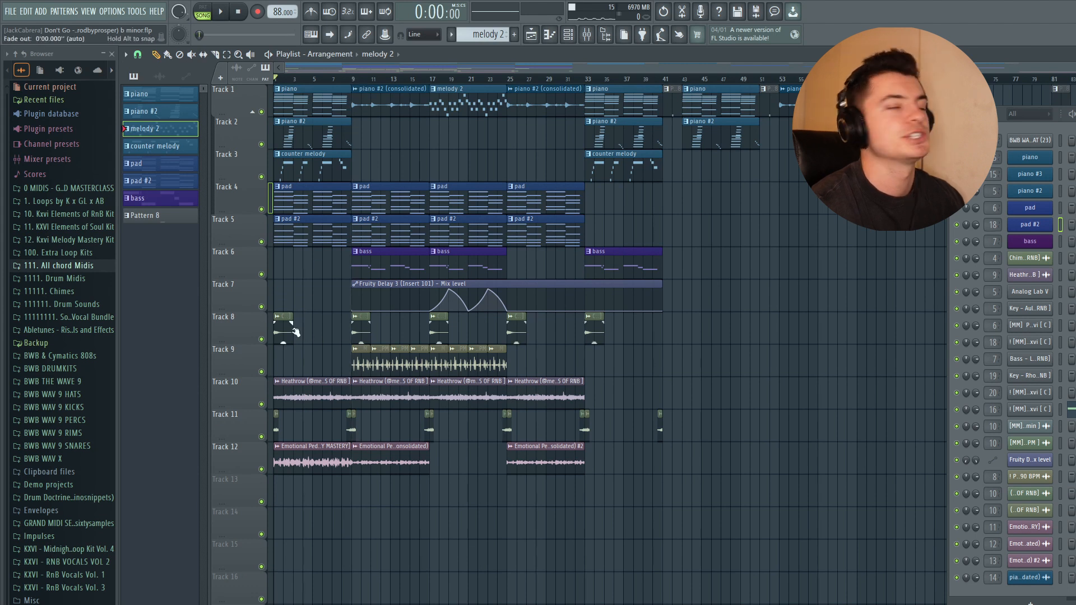